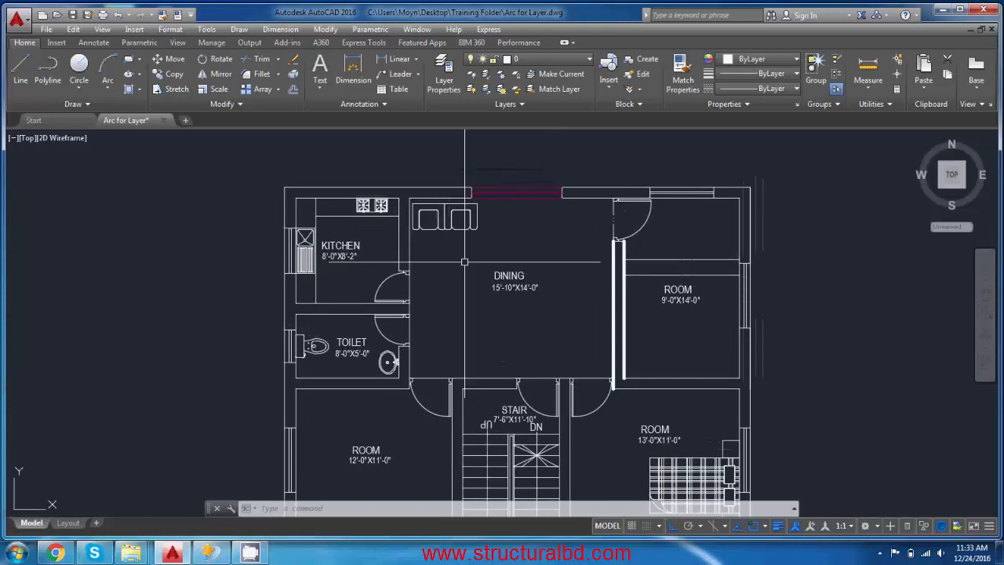
# Open the Layer Properties Manager for the ground floor layout drawing
pyautogui.moveTo(451, 253); pyautogui.dragTo(465, 272, button='middle')
pyautogui.moveTo(432, 239); pyautogui.dragTo(455, 240, button='middle')
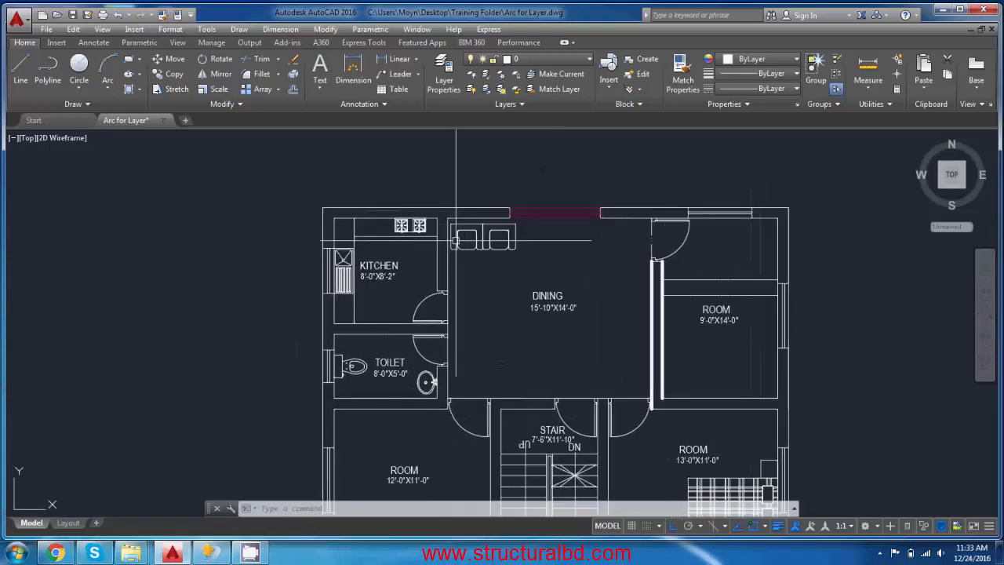
pyautogui.moveTo(566, 272); pyautogui.dragTo(526, 265, button='middle')
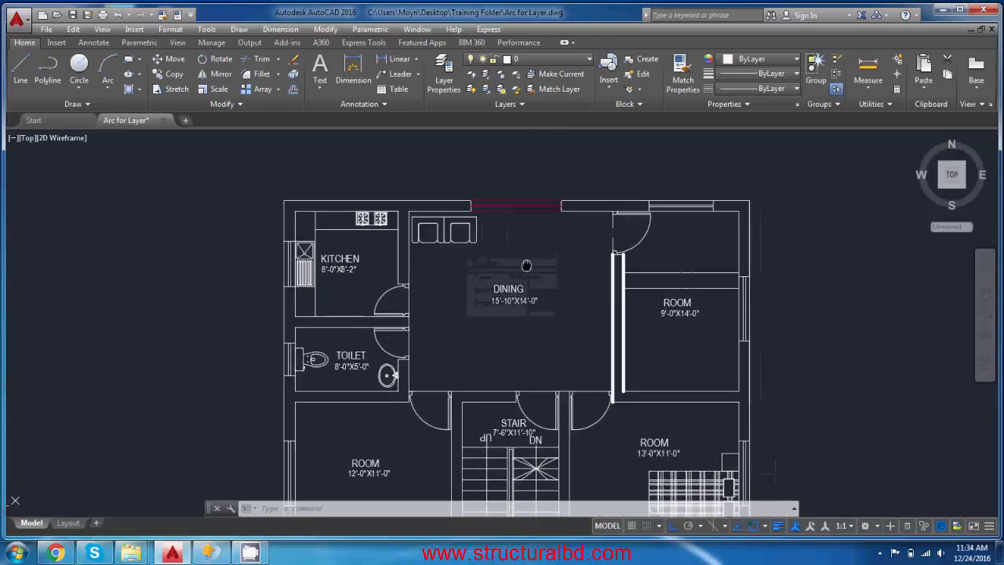
pyautogui.scroll(-2, 459, 235)
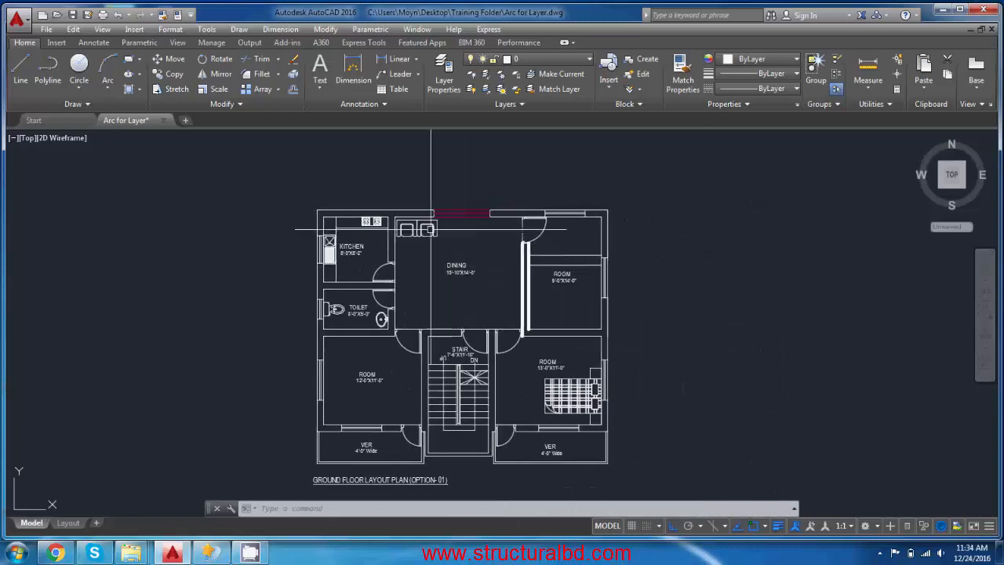
pyautogui.click(449, 83)
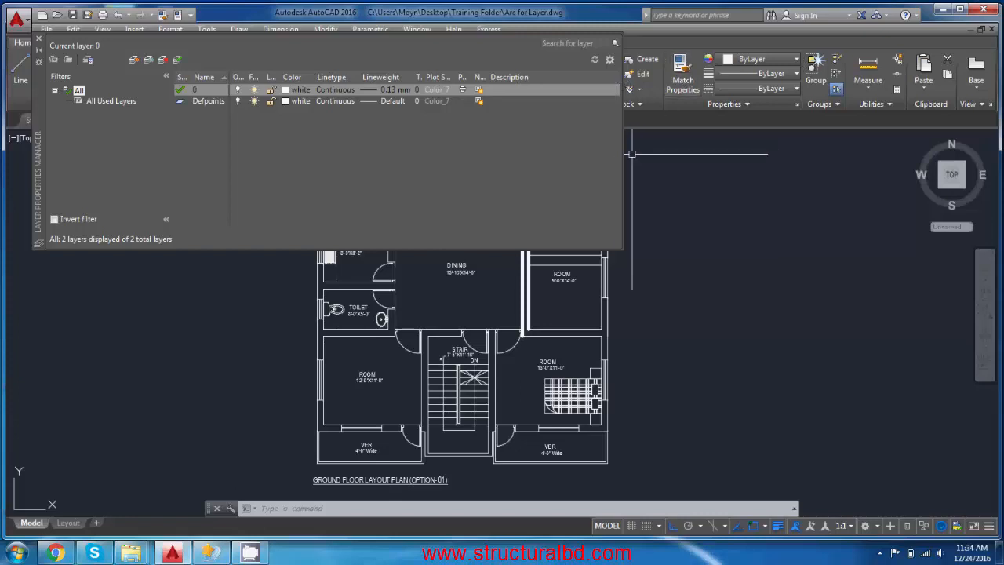
# Widen the layer properties palette and maximize all columns of its layer list
pyautogui.moveTo(623, 154); pyautogui.dragTo(751, 153)
pyautogui.rightClick(379, 81)
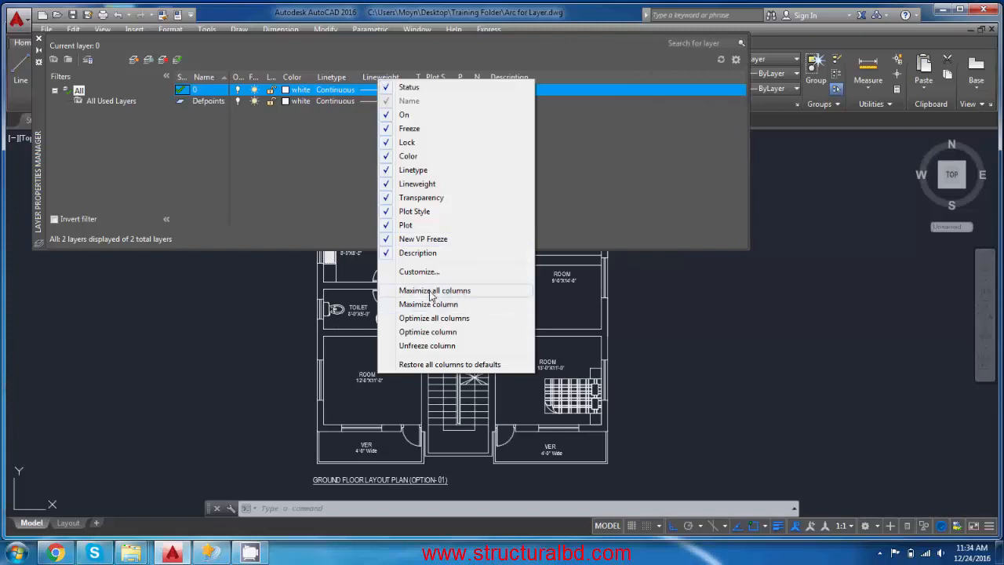
pyautogui.click(437, 291)
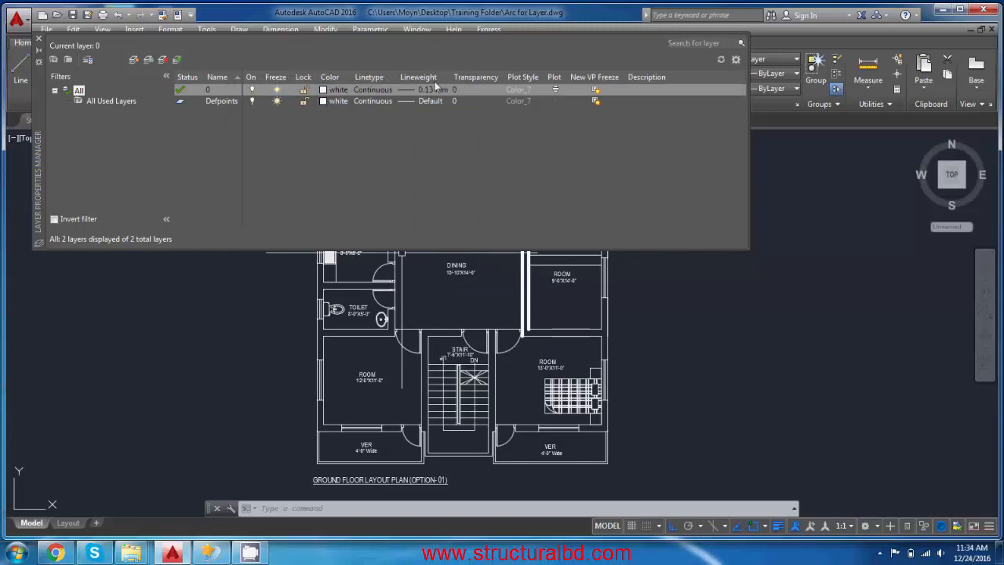
# Optimize all column widths in the layer list and narrow the palette to fit
pyautogui.rightClick(385, 83)
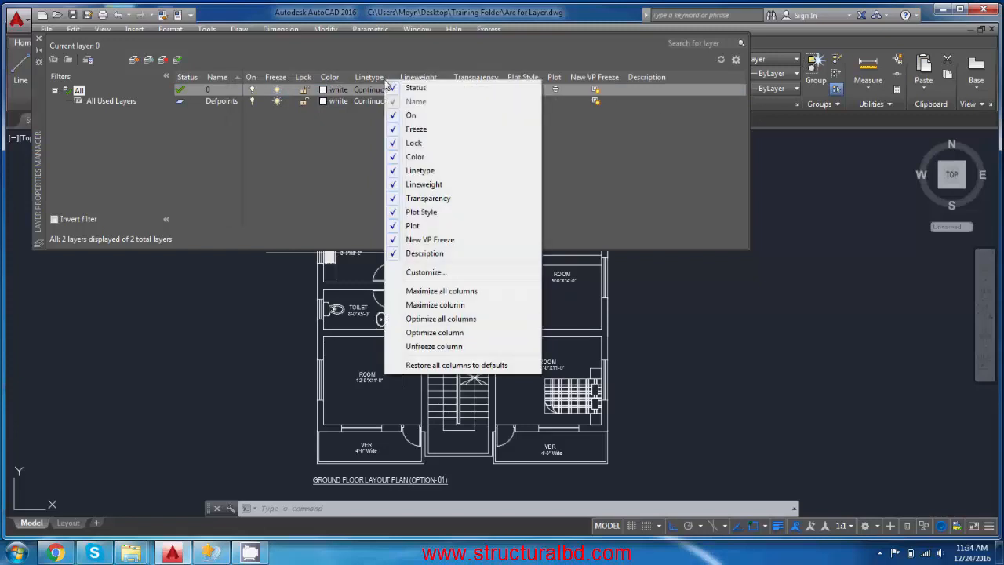
pyautogui.click(441, 318)
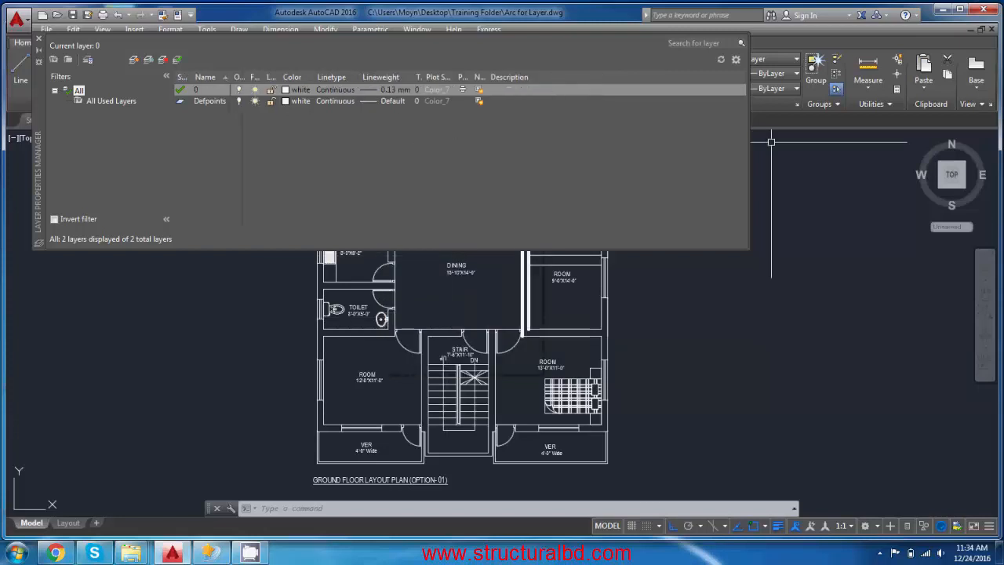
pyautogui.moveTo(749, 141); pyautogui.dragTo(586, 150)
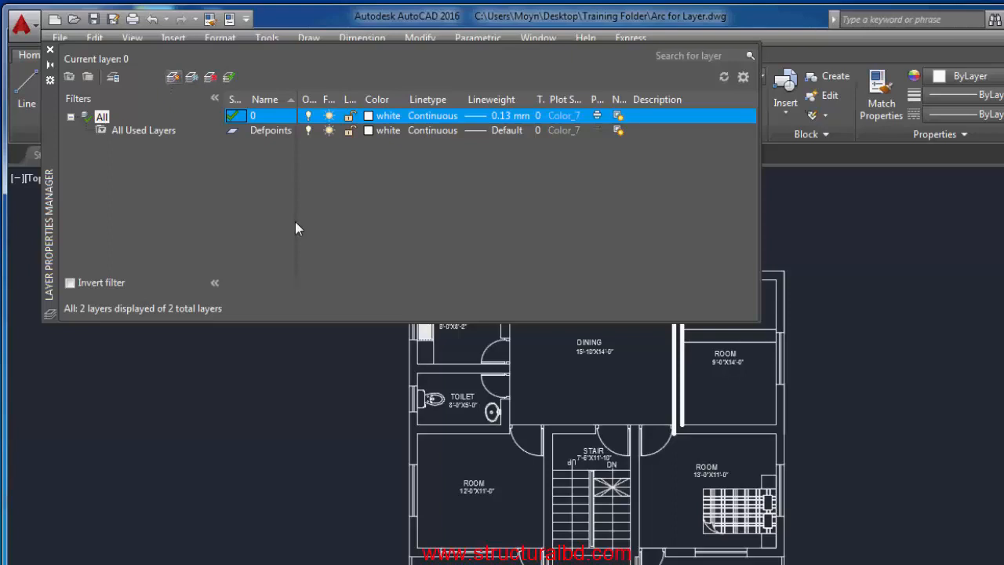
# Create a new layer named Wall
pyautogui.click(173, 76)
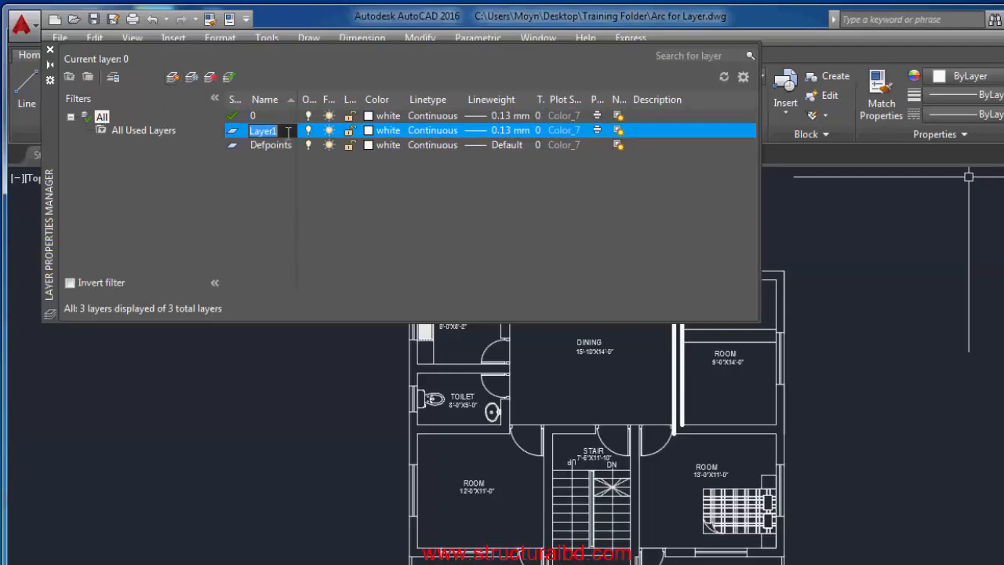
pyautogui.write('Wall')
pyautogui.press('Return')
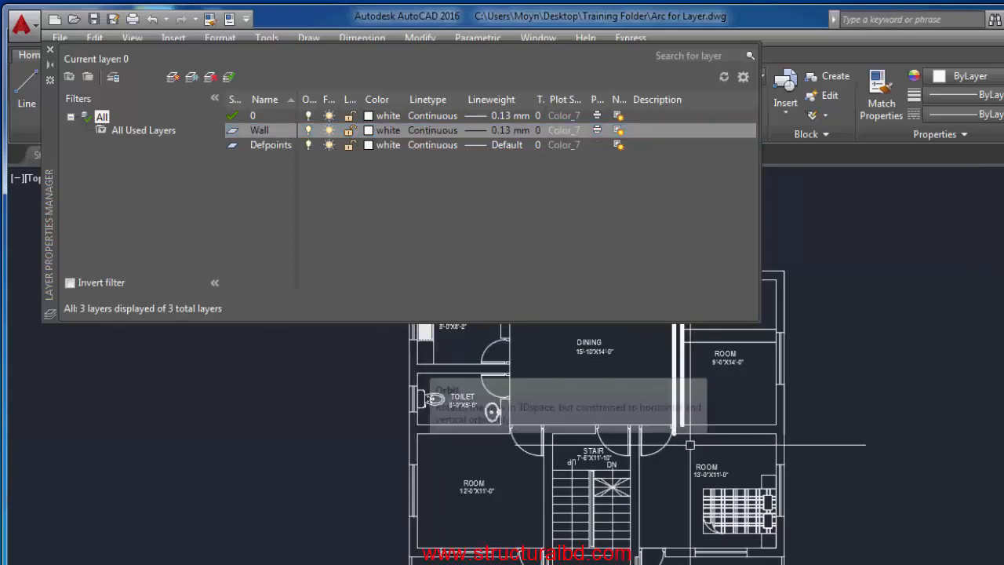
# Add another new layer and name it Furniture
pyautogui.click(172, 77)
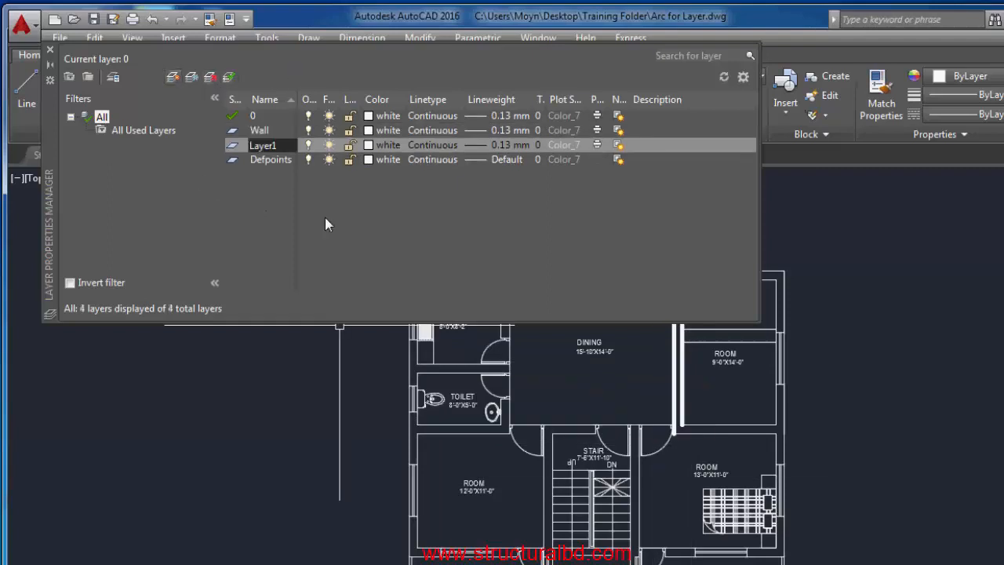
pyautogui.click(287, 145)
pyautogui.write('Furniture')
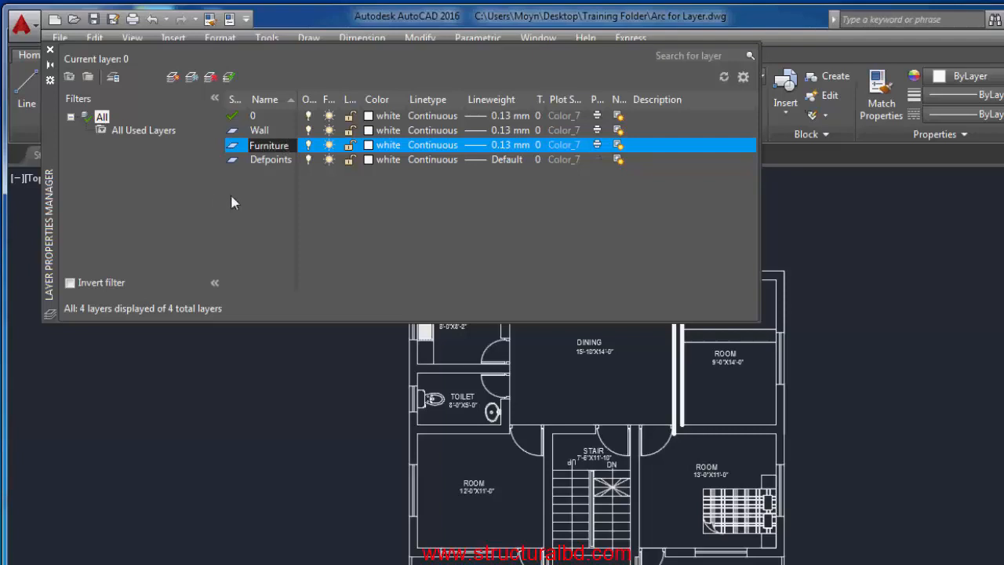
pyautogui.press('Return')
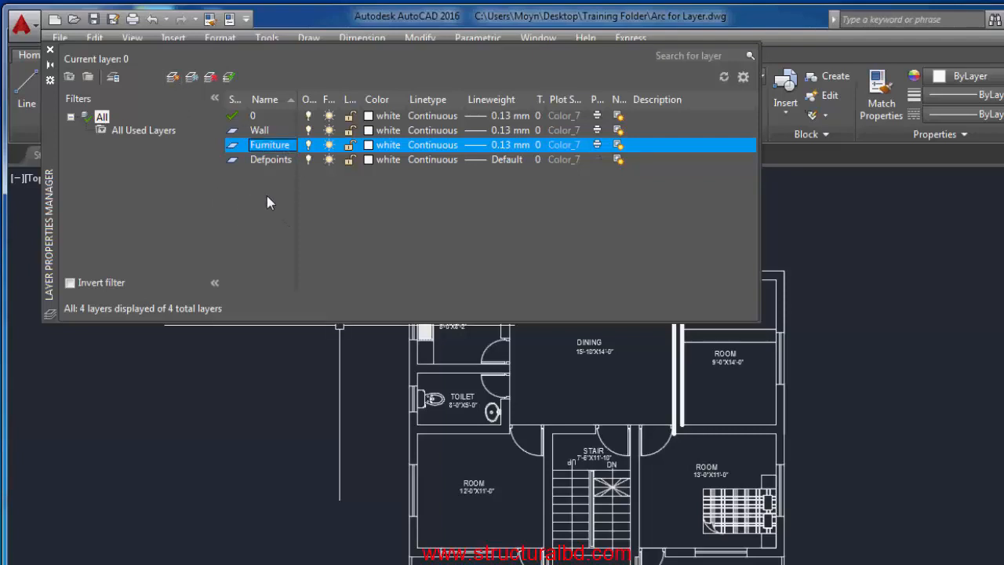
# Add a third new layer and name it Door
pyautogui.click(173, 77)
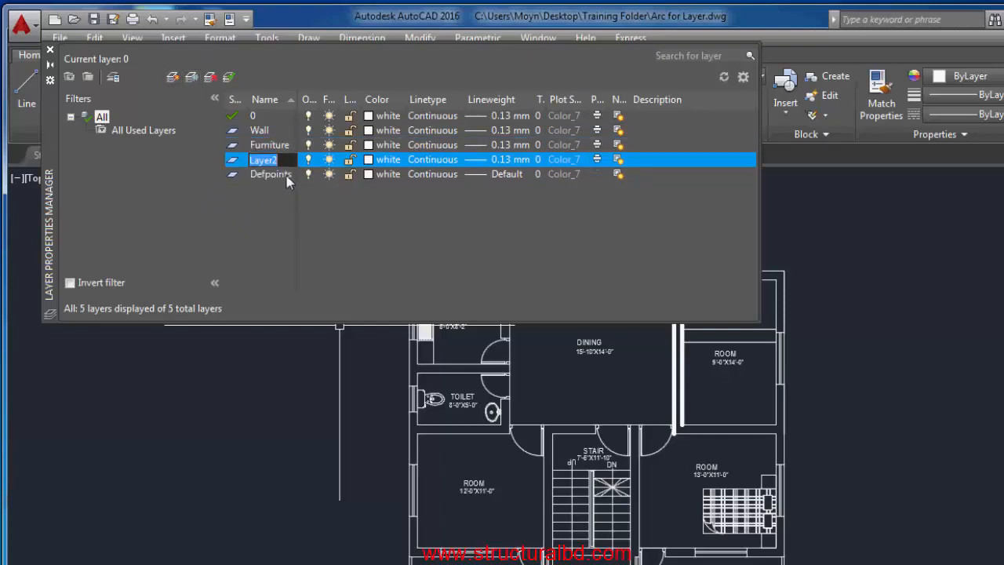
pyautogui.write('Door')
pyautogui.press('Return')
# Set the Wall layer's color to blue and its lineweight to 0.30 mm
pyautogui.click(369, 131)
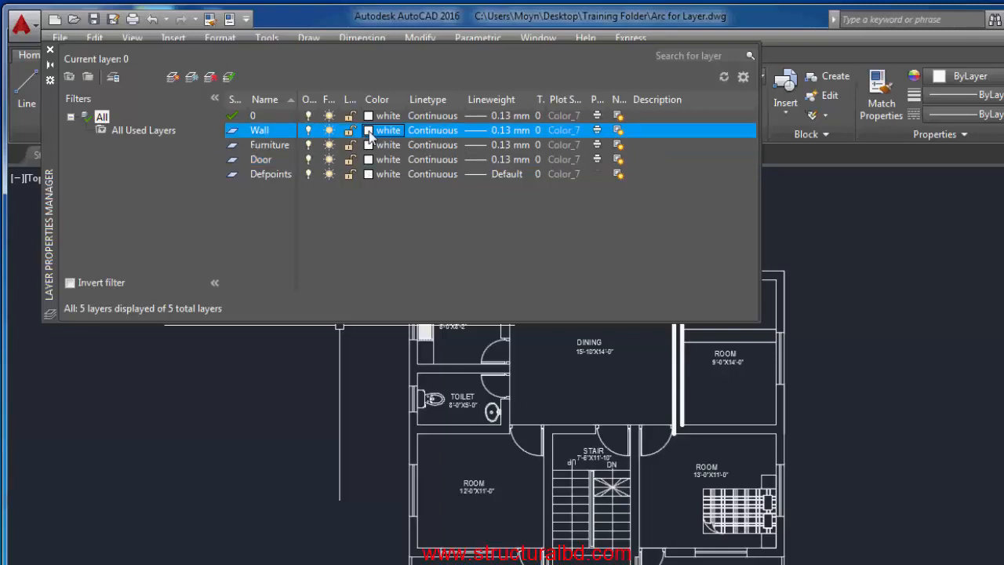
pyautogui.click(580, 392)
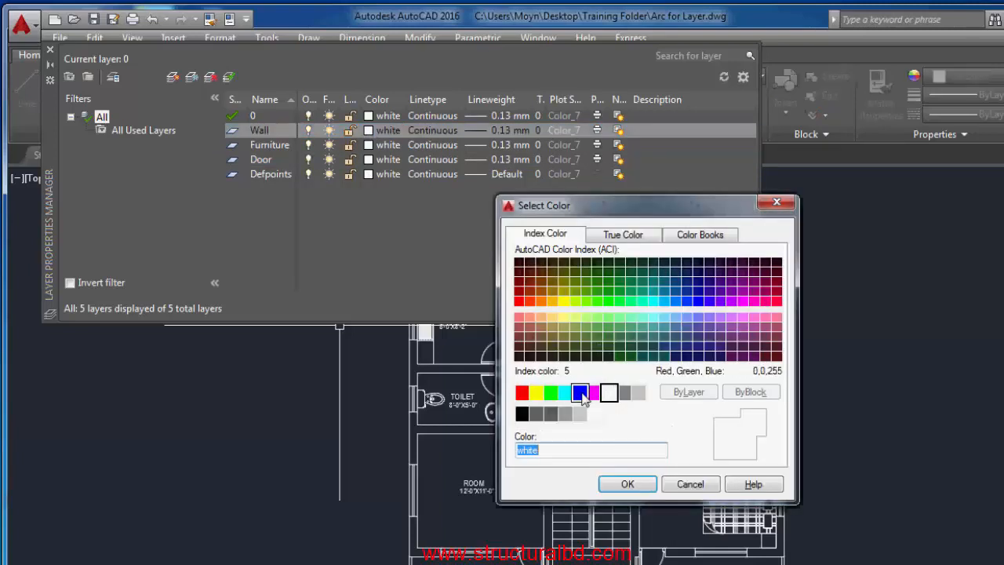
pyautogui.click(628, 484)
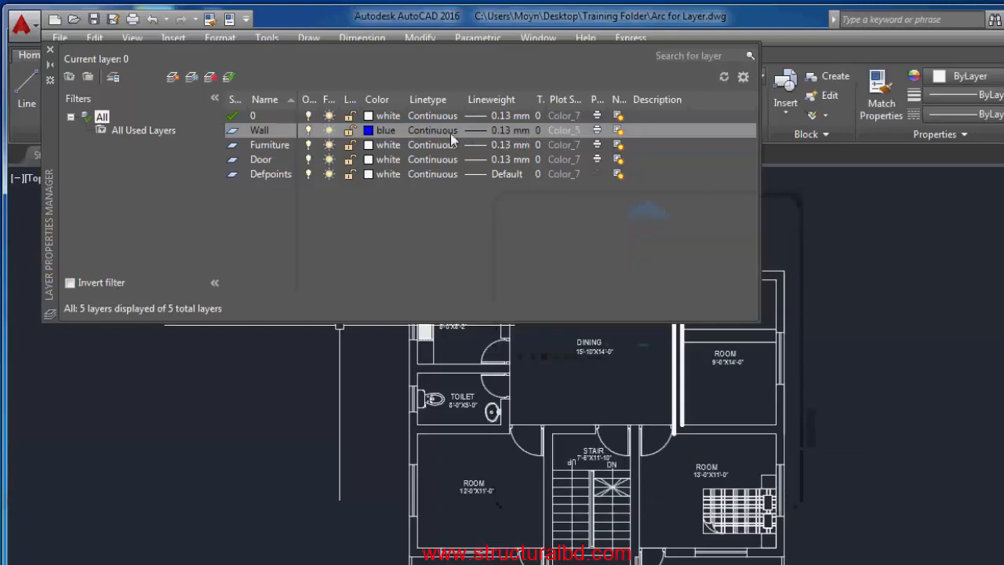
pyautogui.click(498, 129)
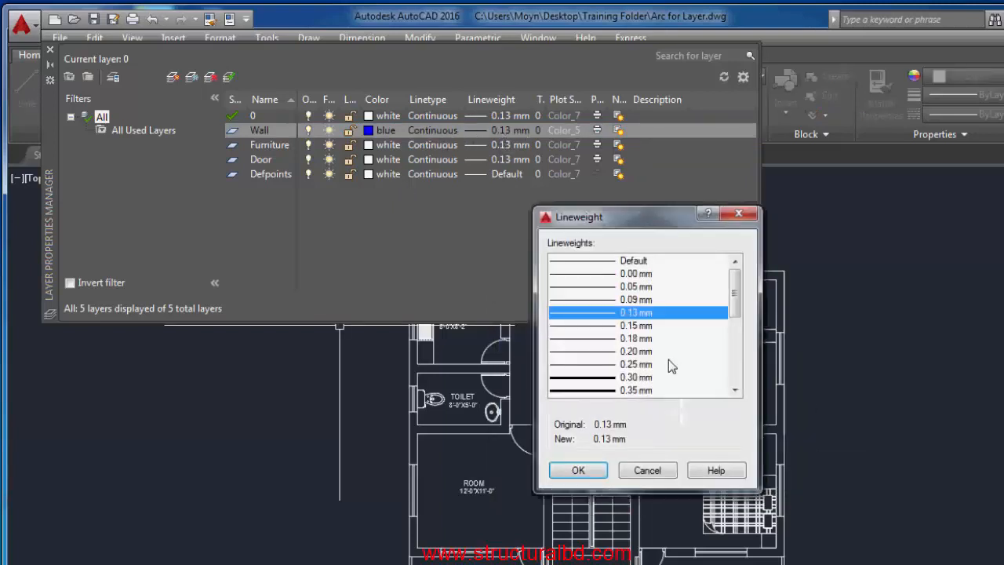
pyautogui.click(626, 378)
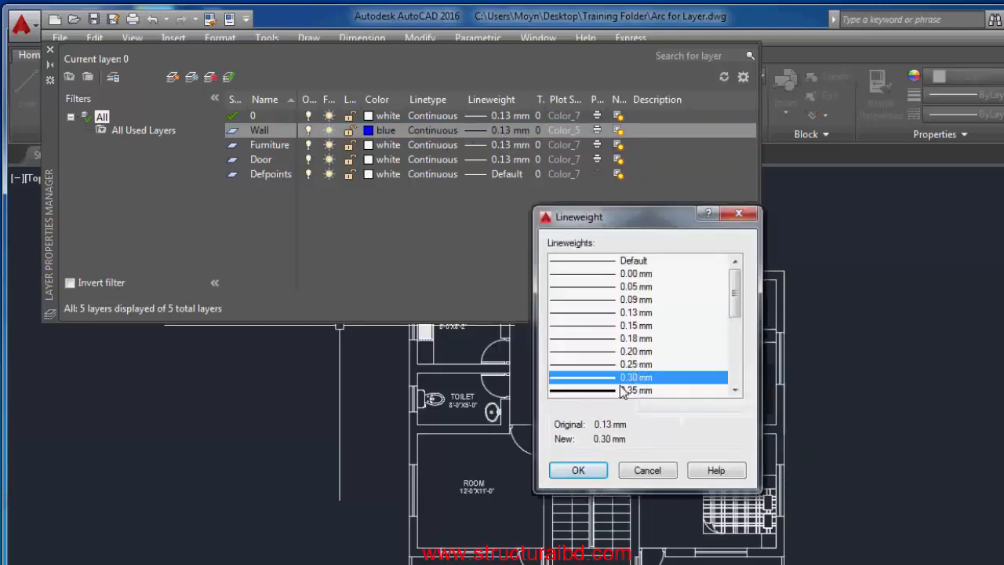
pyautogui.click(578, 471)
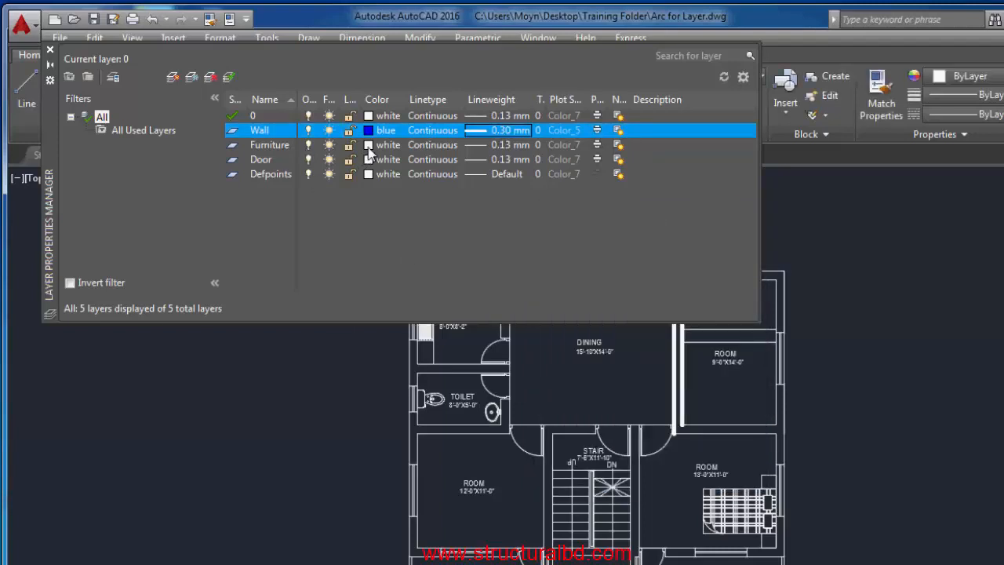
# Set the Furniture layer's color to grey index color 252
pyautogui.click(368, 146)
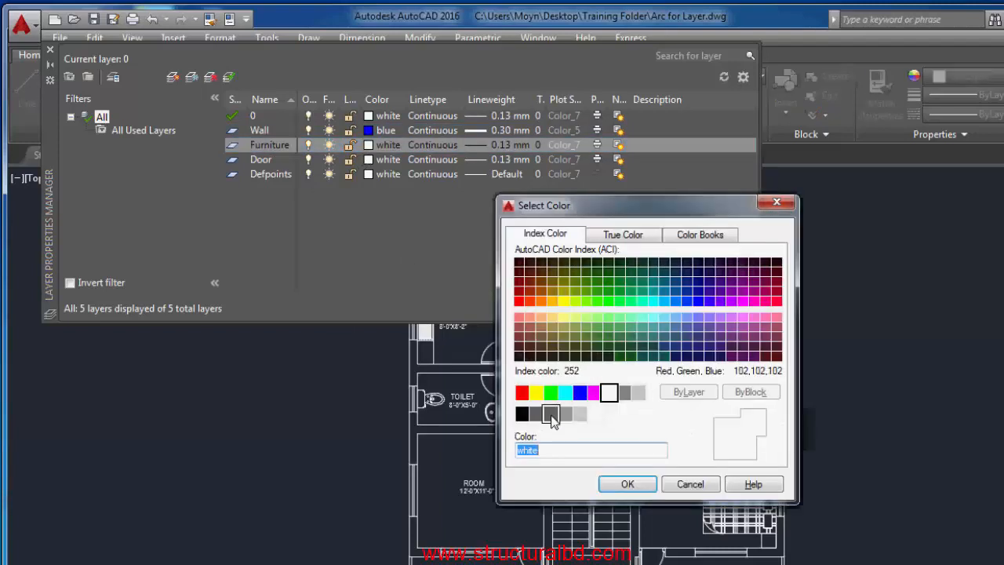
pyautogui.click(551, 414)
pyautogui.click(632, 484)
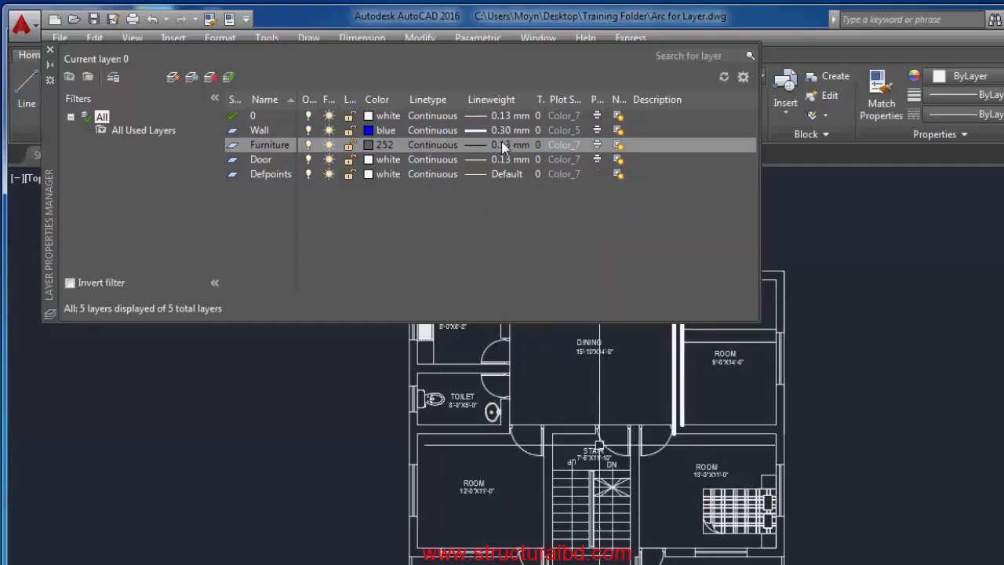
# Set the Door layer's color to cyan and its lineweight to 0.15 mm
pyautogui.click(369, 160)
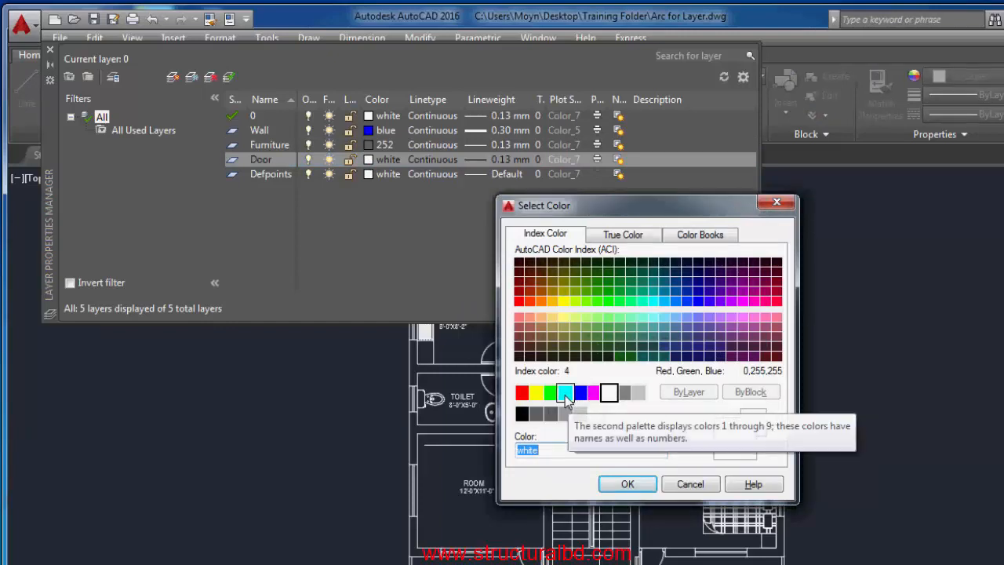
pyautogui.click(566, 394)
pyautogui.click(628, 484)
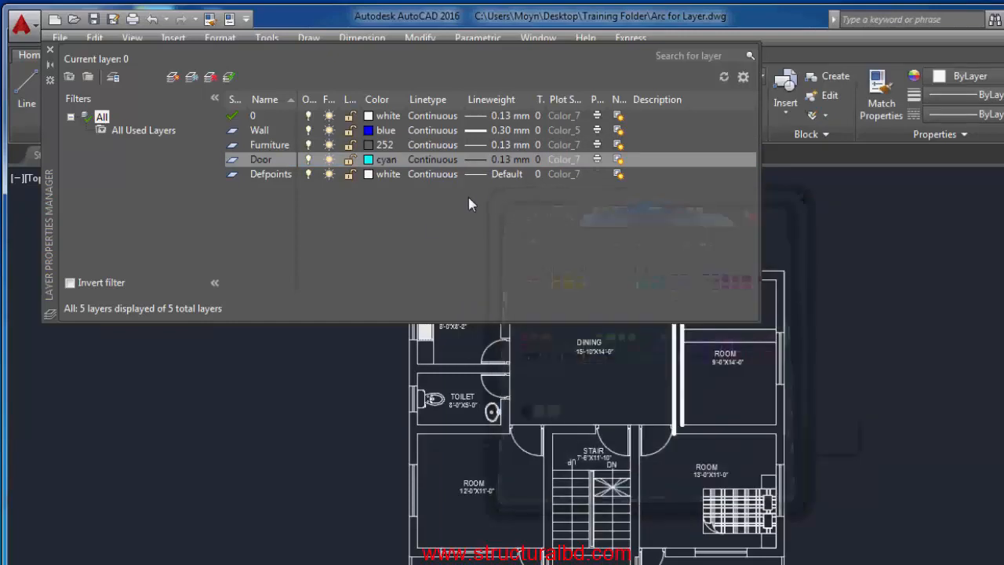
pyautogui.click(491, 161)
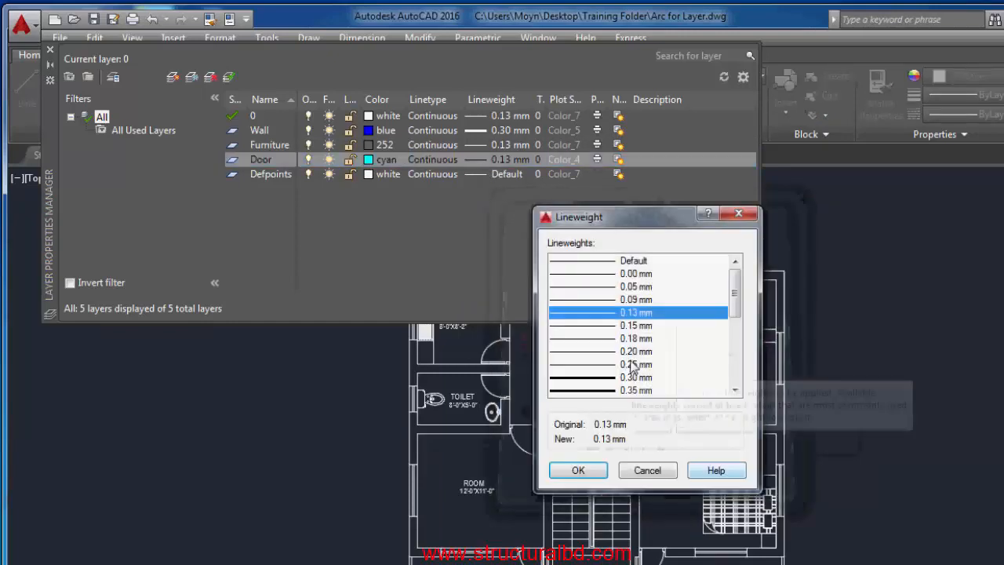
pyautogui.click(631, 326)
pyautogui.click(578, 470)
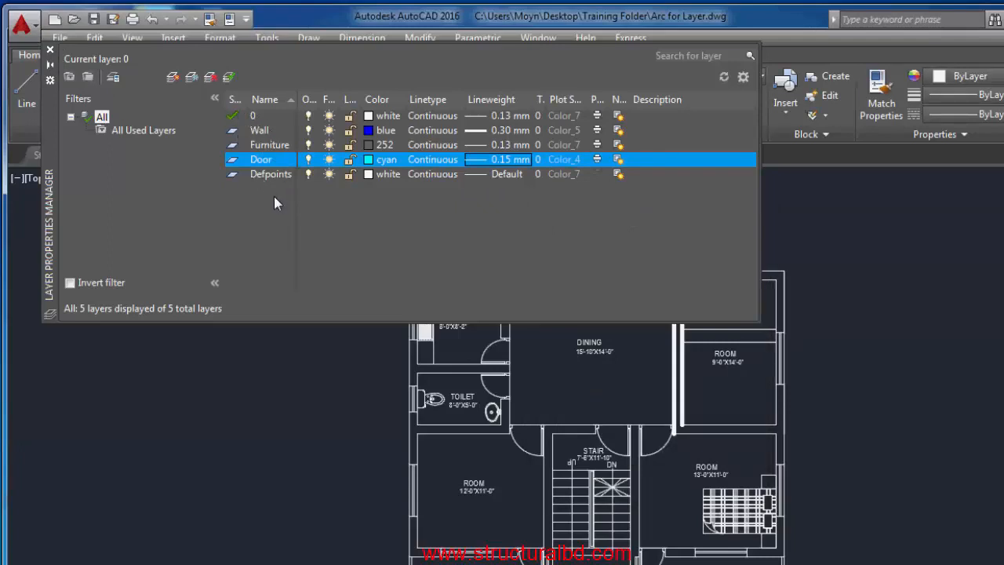
# Make Wall the current layer and draw a horizontal line above the dining room's outer wall
pyautogui.doubleClick(233, 131)
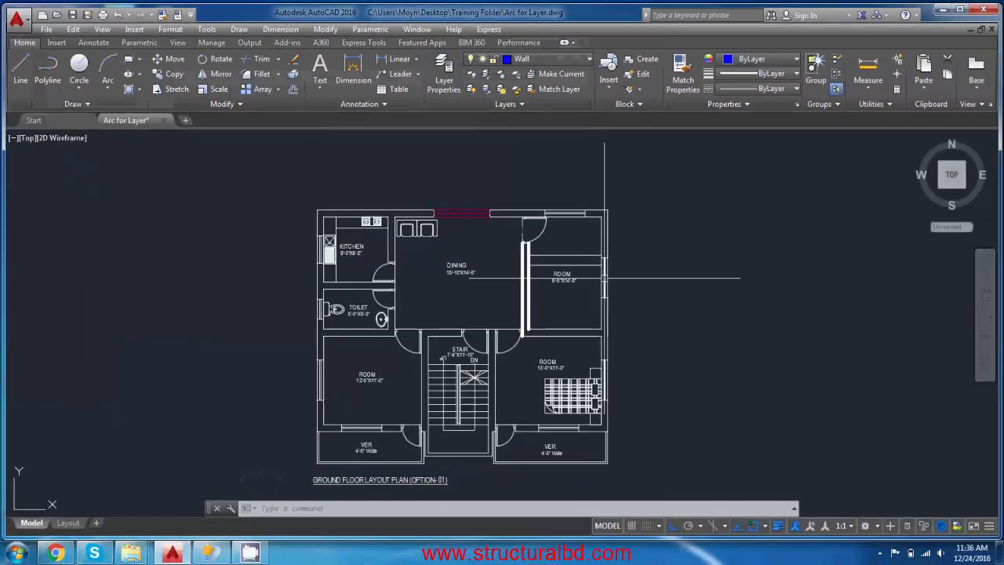
pyautogui.moveTo(459, 210); pyautogui.dragTo(482, 192, button='middle')
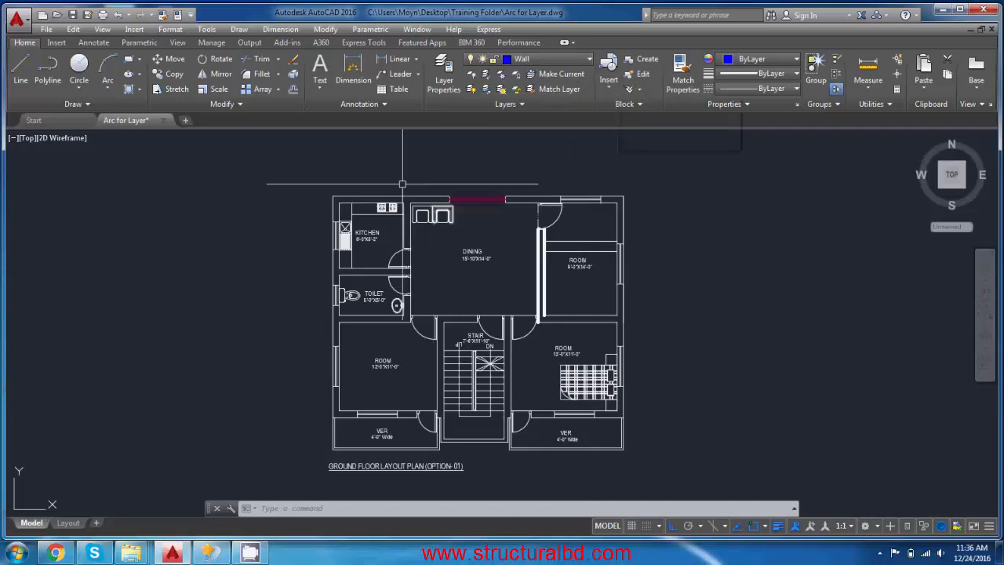
pyautogui.moveTo(403, 184); pyautogui.dragTo(343, 200, button='middle')
pyautogui.click(21, 70)
pyautogui.scroll(4, 389, 168)
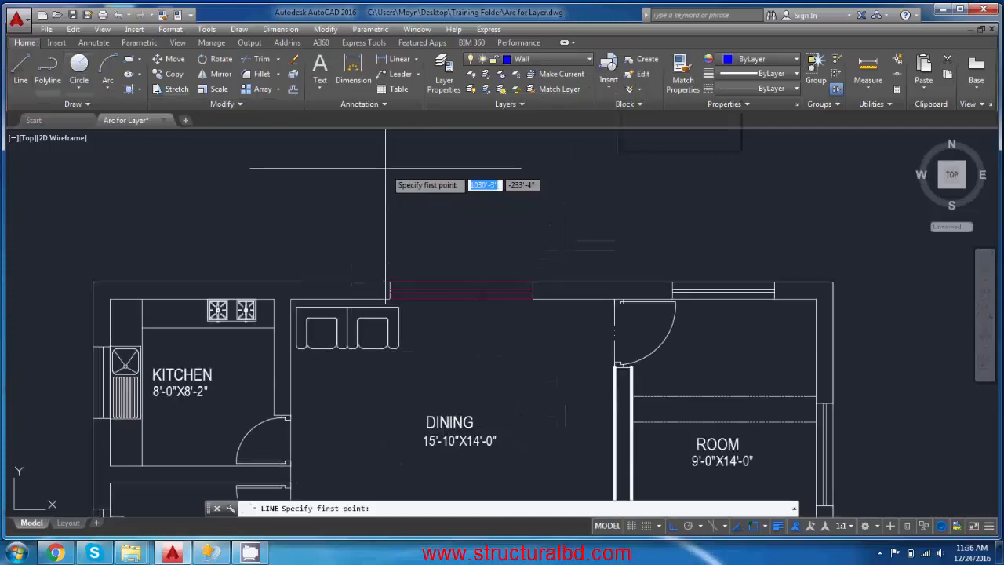
pyautogui.click(302, 282)
pyautogui.click(537, 185)
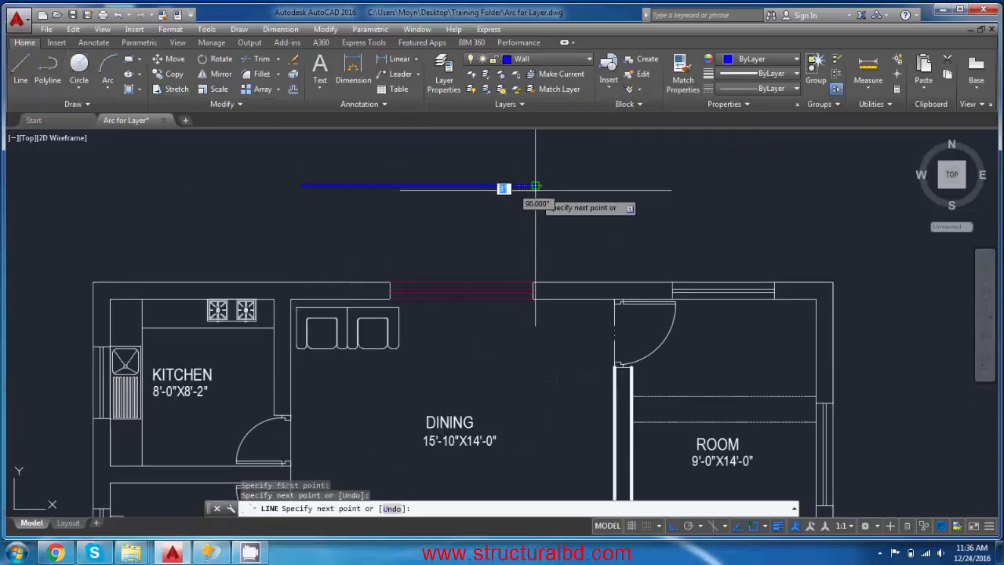
pyautogui.press('Escape')
# Override the current object color for new objects from ByLayer to index color Green
pyautogui.moveTo(404, 189); pyautogui.dragTo(437, 189, button='middle')
pyautogui.scroll(4, 437, 189)
pyautogui.scroll(-2, 421, 196)
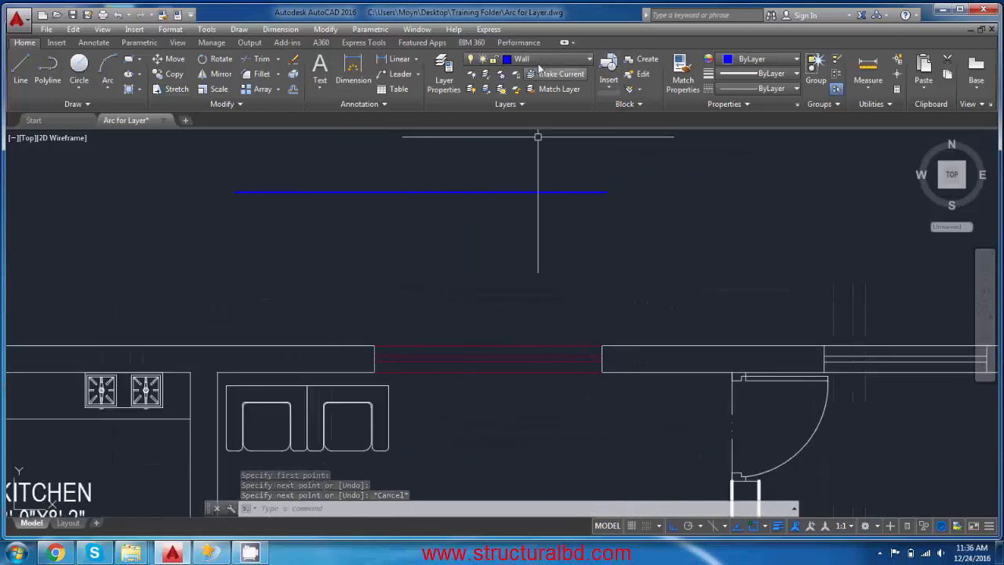
pyautogui.moveTo(479, 206); pyautogui.dragTo(491, 185, button='middle')
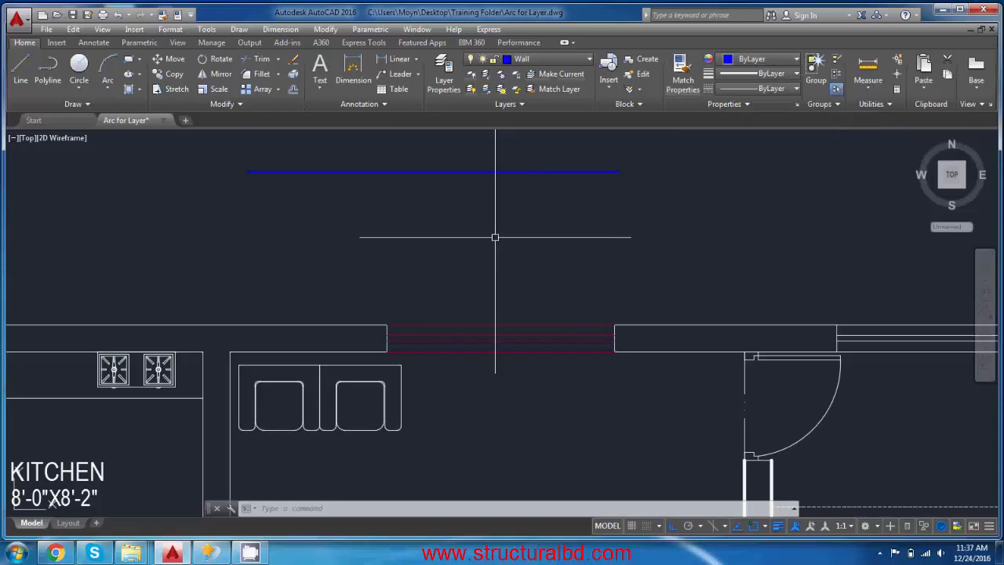
pyautogui.click(757, 60)
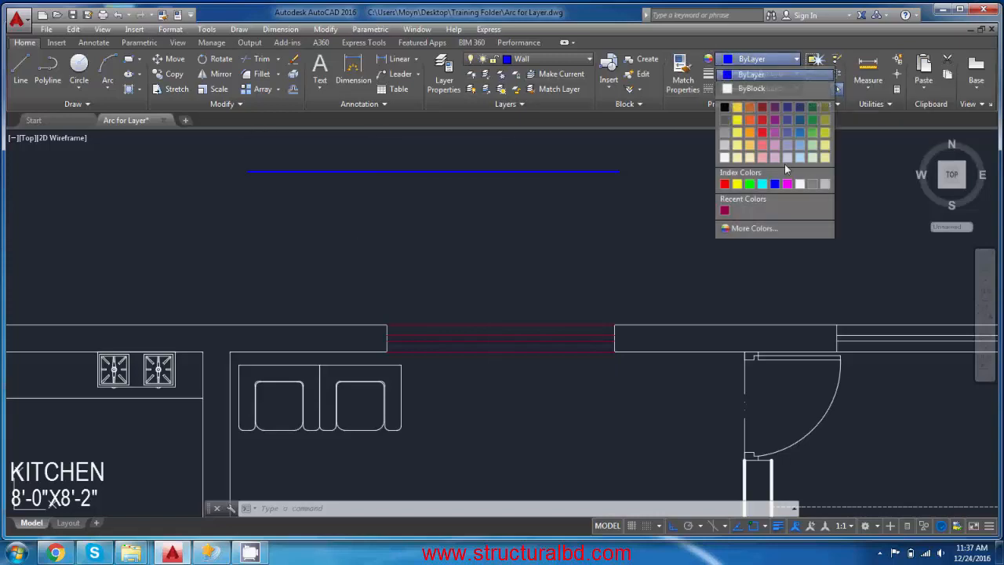
pyautogui.click(750, 185)
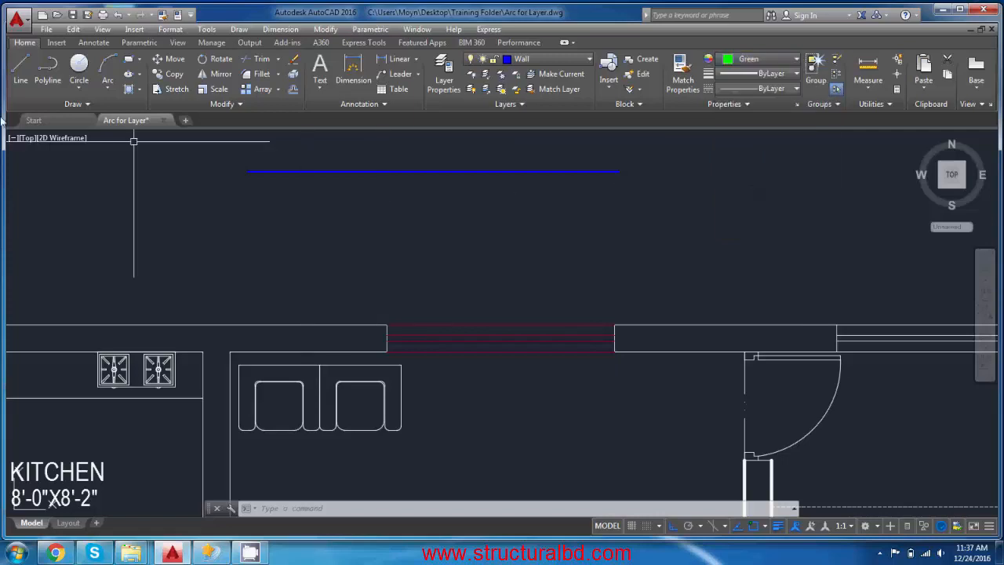
# Draw a horizontal green line about 14'-9" long just below the blue line and check its object color
pyautogui.click(23, 67)
pyautogui.click(249, 208)
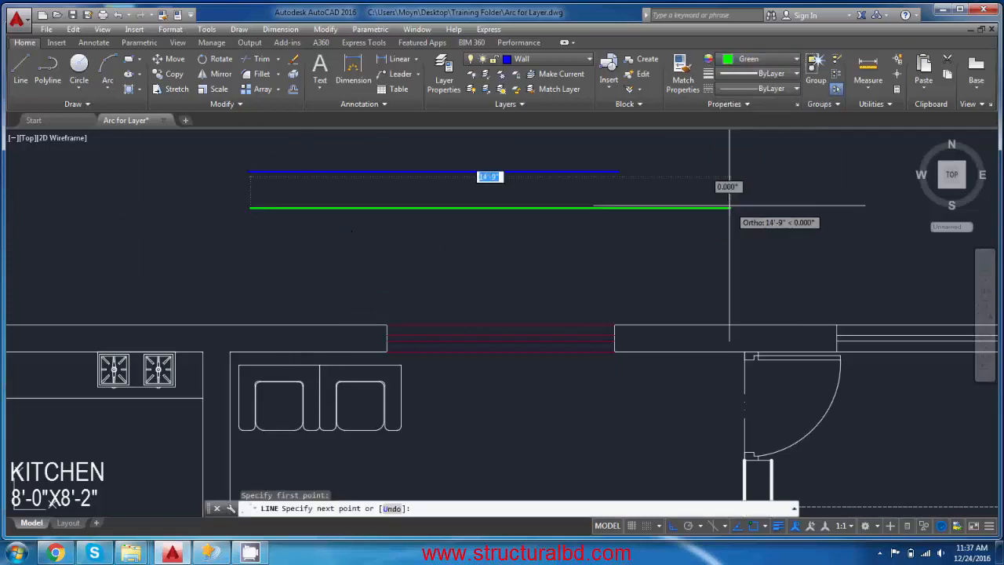
pyautogui.click(728, 207)
pyautogui.press('Escape')
pyautogui.click(408, 220)
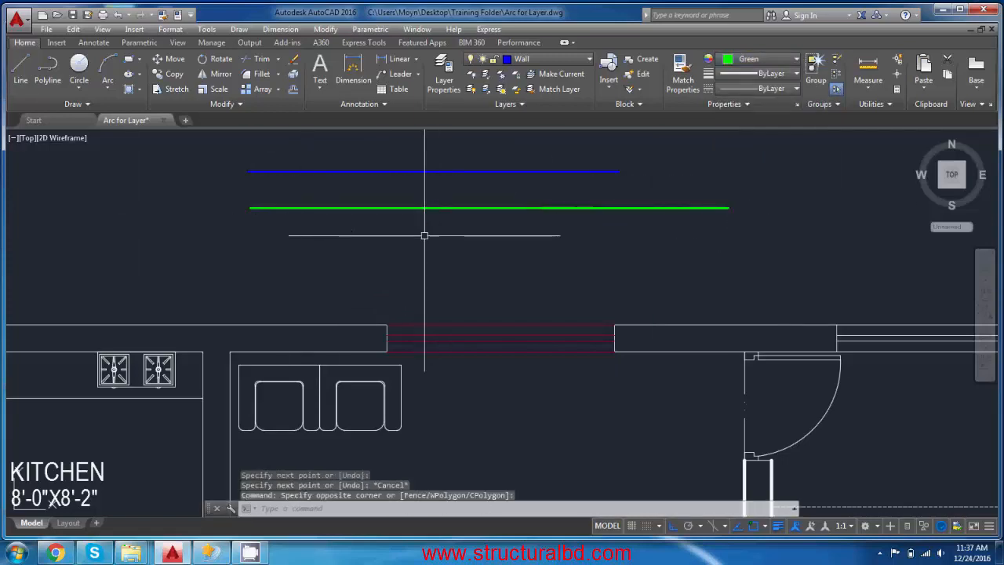
pyautogui.click(488, 208)
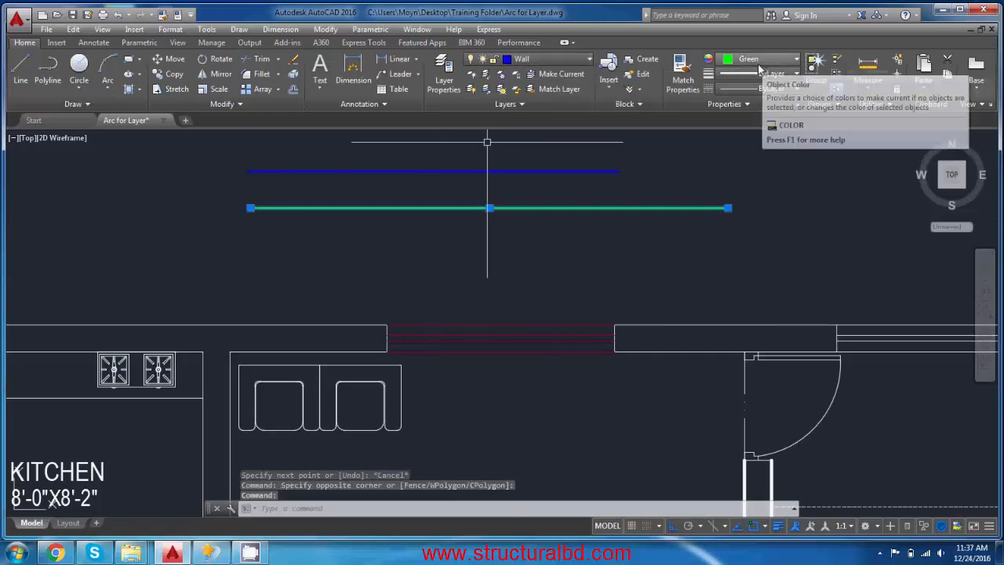
pyautogui.press('Escape')
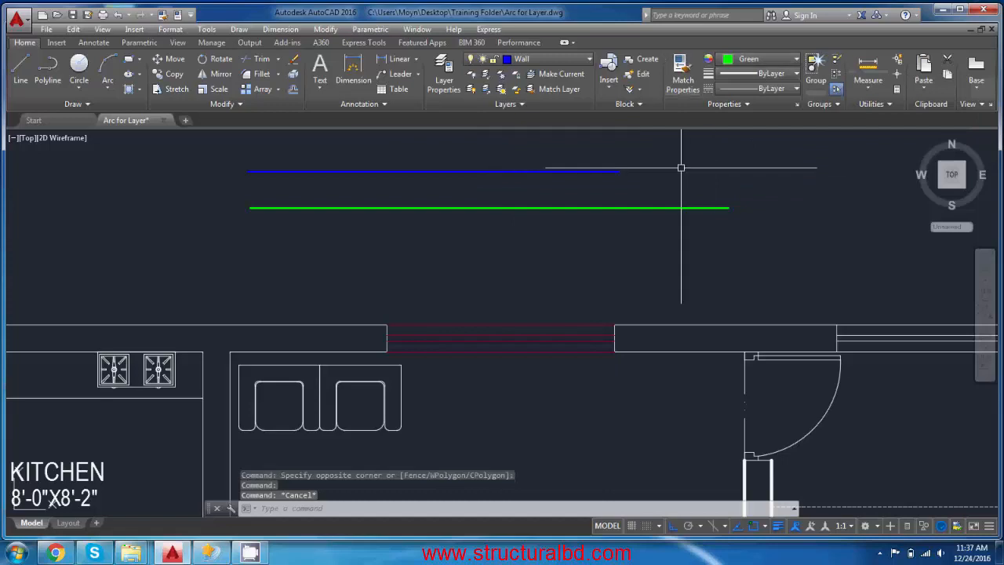
# Set the current object color for new objects back to ByLayer
pyautogui.click(764, 61)
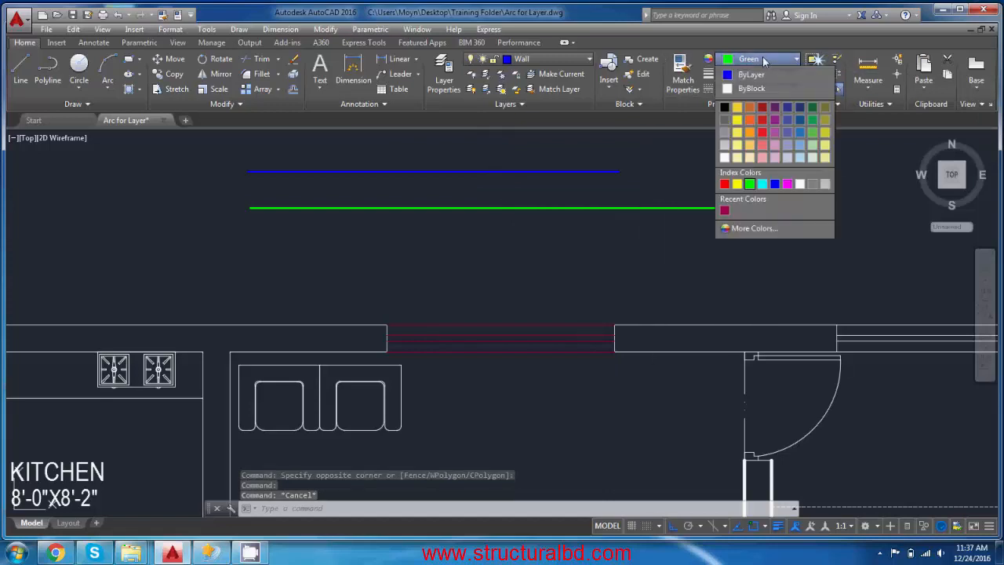
pyautogui.click(750, 74)
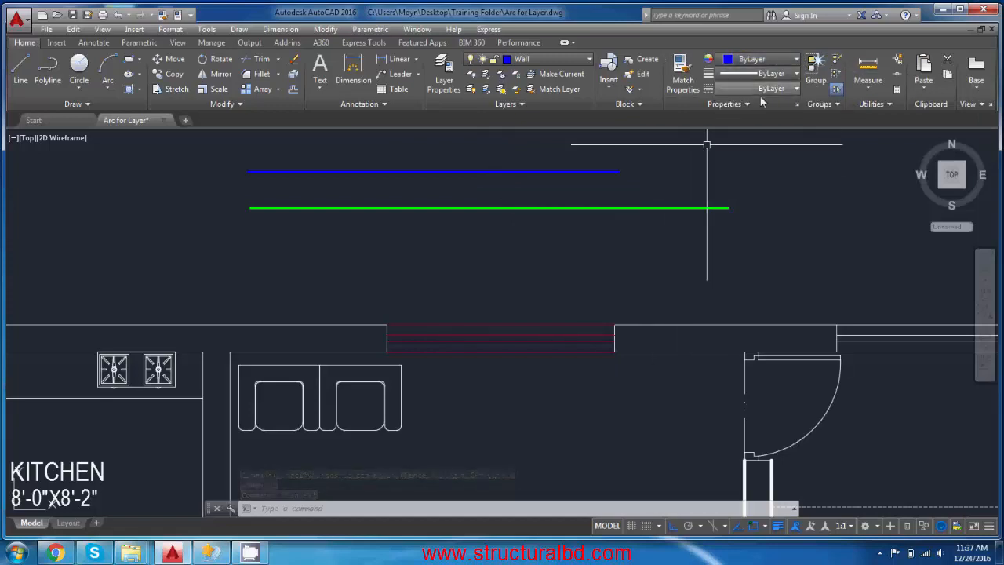
pyautogui.moveTo(561, 188); pyautogui.dragTo(602, 192, button='middle')
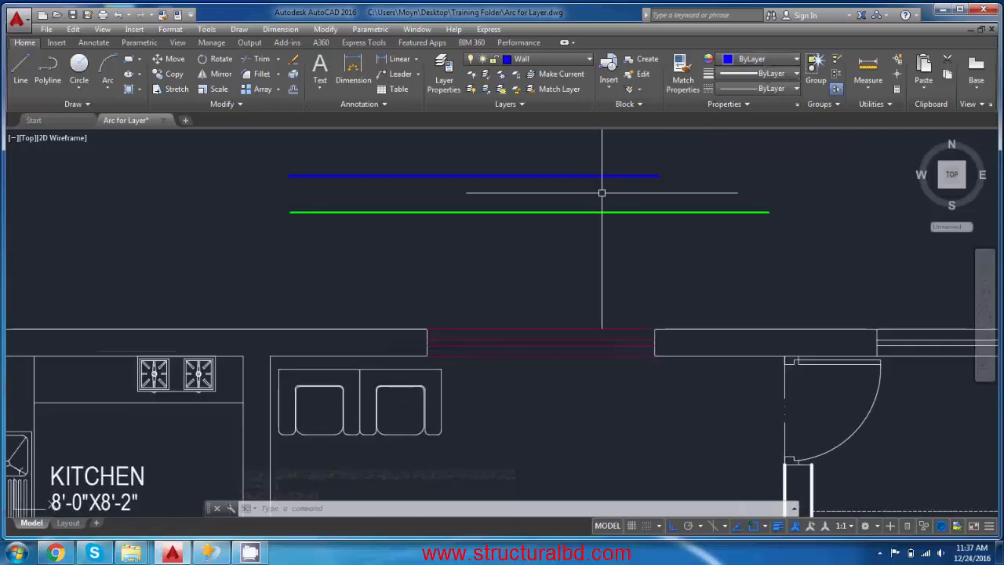
pyautogui.scroll(-4, 602, 192)
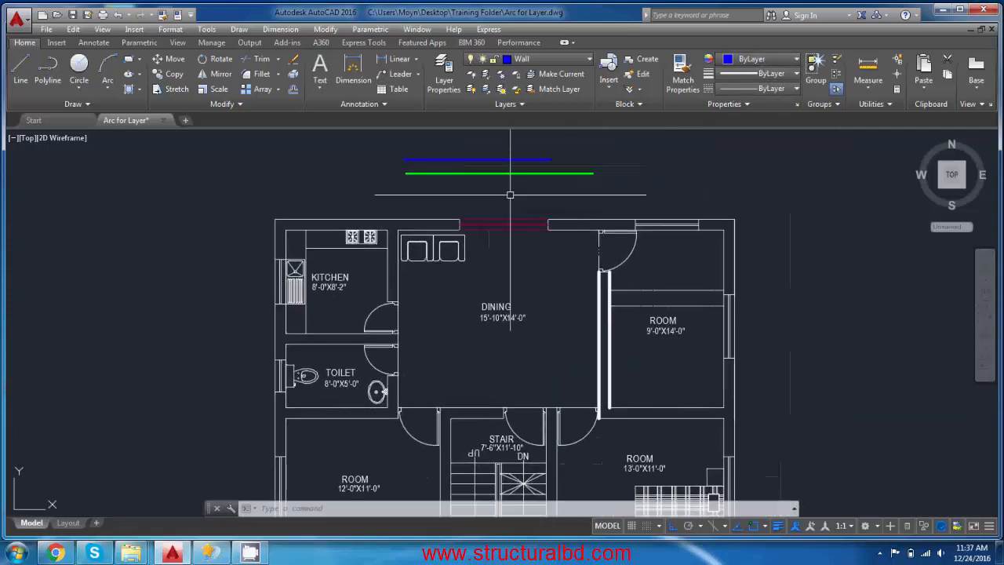
pyautogui.moveTo(510, 195); pyautogui.dragTo(509, 199, button='middle')
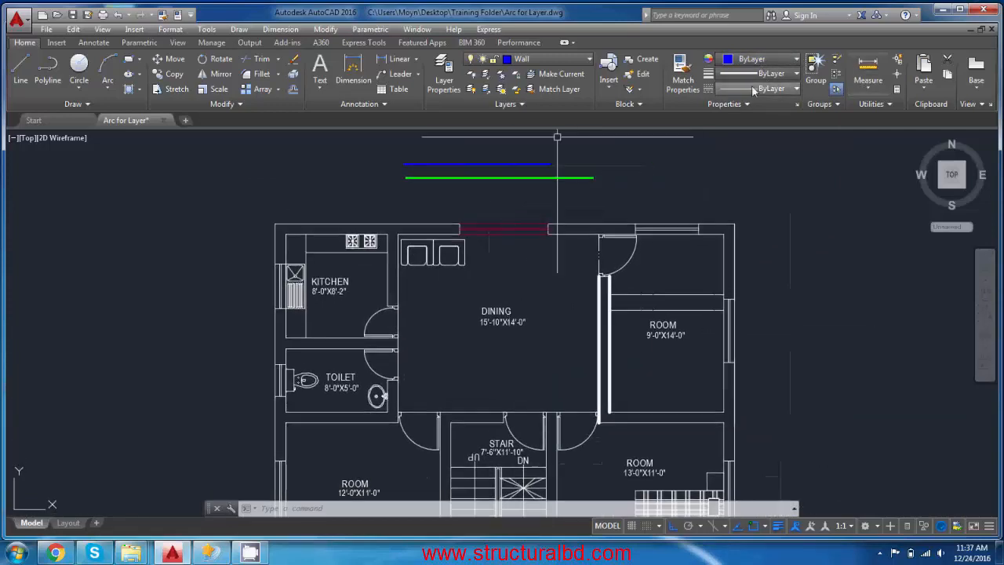
pyautogui.moveTo(557, 193); pyautogui.dragTo(453, 211, button='middle')
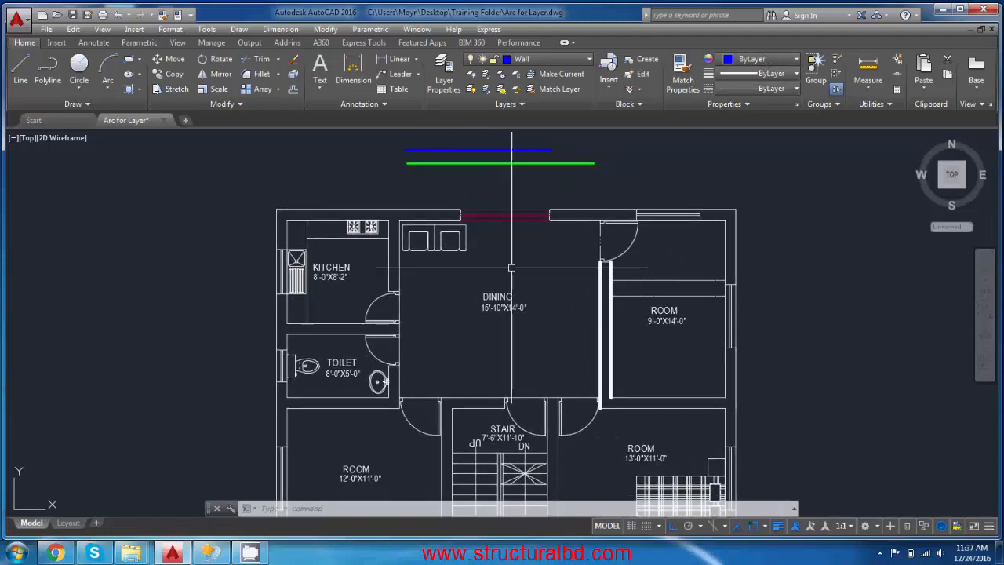
# Move the outer and inner wall outlines around the kitchen's upper-left corner to the Wall layer
pyautogui.scroll(4, 454, 231)
pyautogui.scroll(-2, 459, 227)
pyautogui.scroll(1, 508, 273)
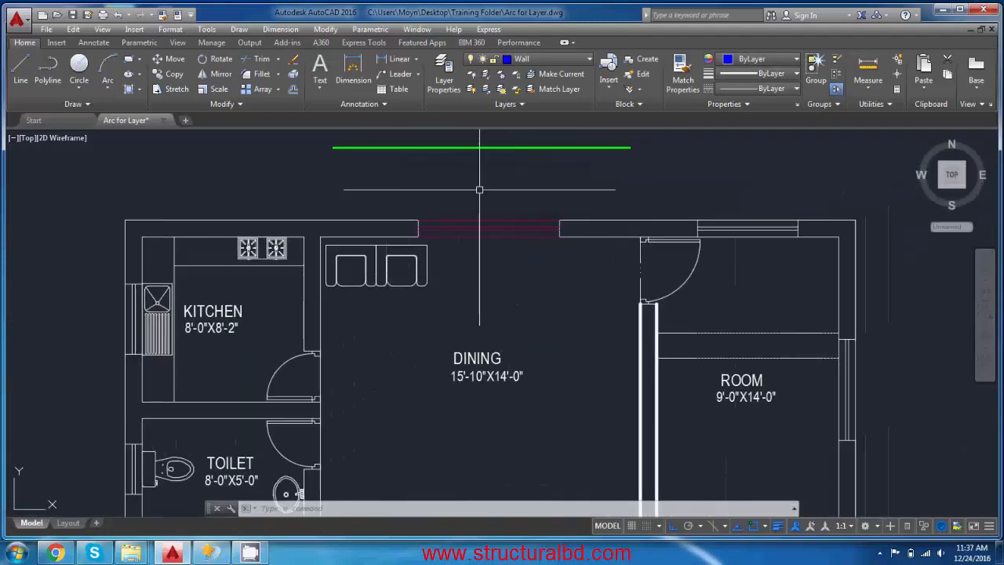
pyautogui.moveTo(176, 242)
pyautogui.mouseDown(button='middle')
pyautogui.moveTo(293, 240)
pyautogui.moveTo(235, 238)
pyautogui.mouseUp(button='middle')
pyautogui.scroll(2, 236, 237)
pyautogui.scroll(2, 342, 229)
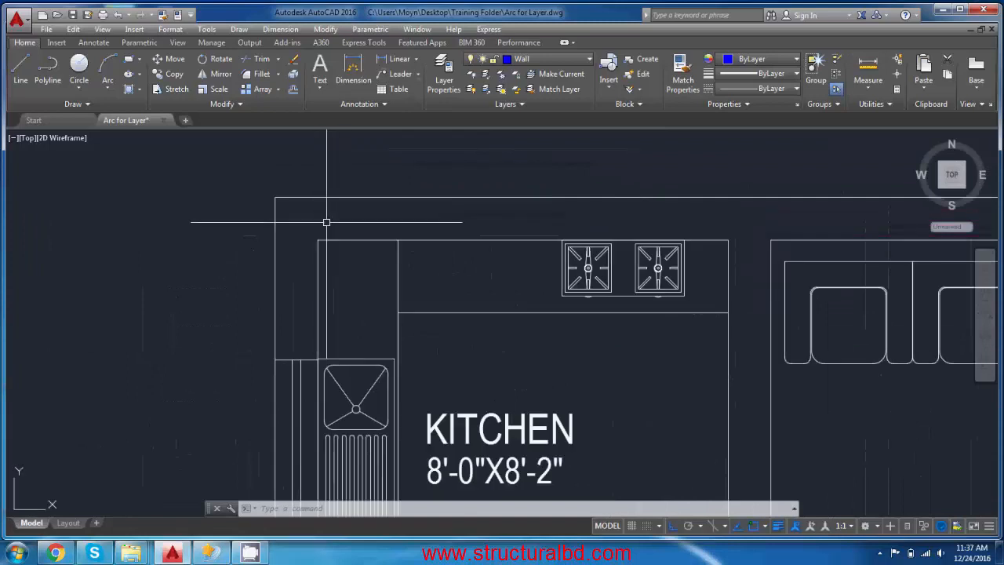
pyautogui.click(325, 220)
pyautogui.click(228, 184)
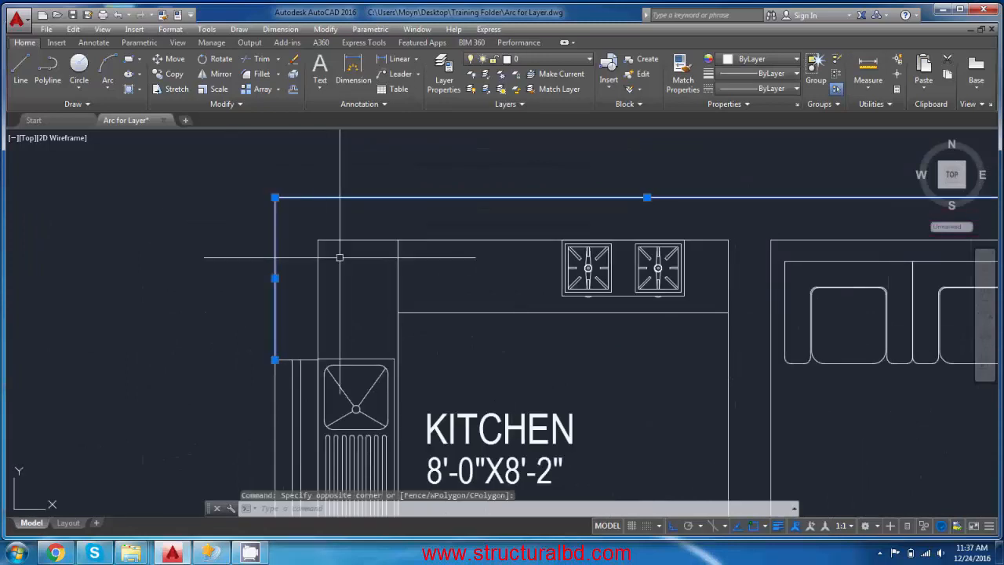
pyautogui.click(339, 256)
pyautogui.click(271, 210)
pyautogui.scroll(-4, 227, 219)
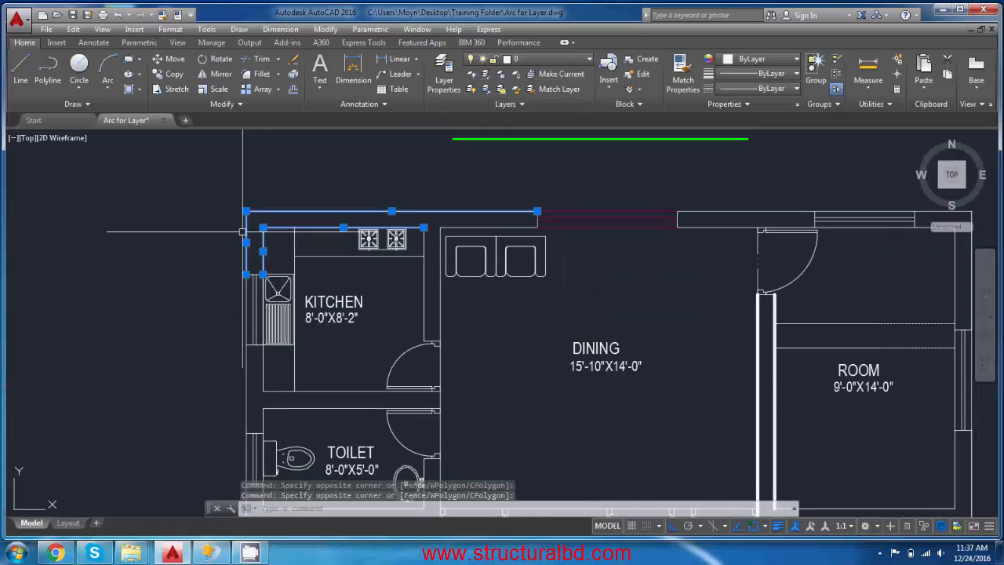
pyautogui.click(573, 61)
pyautogui.click(527, 135)
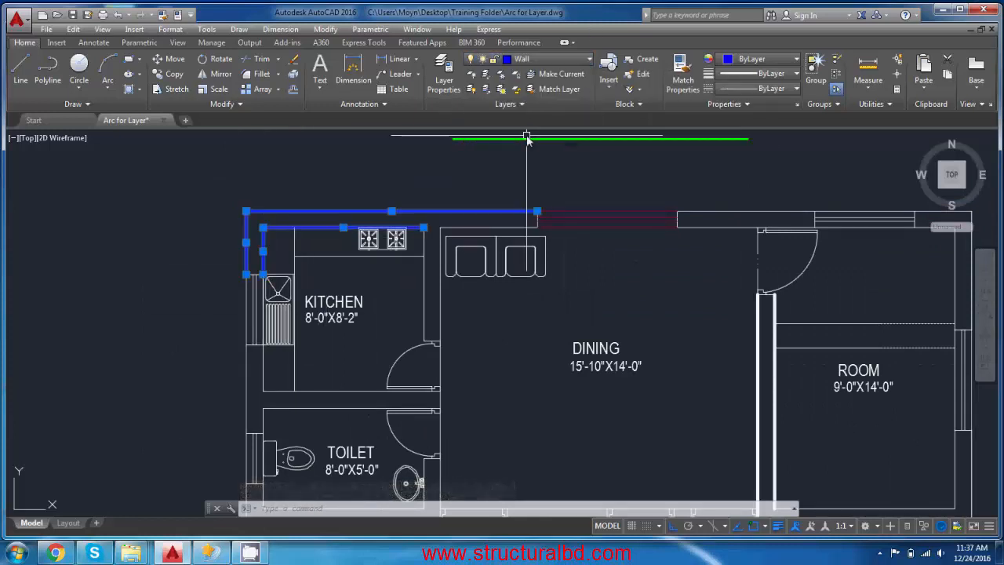
pyautogui.moveTo(594, 226); pyautogui.dragTo(503, 217, button='middle')
pyautogui.press('Escape')
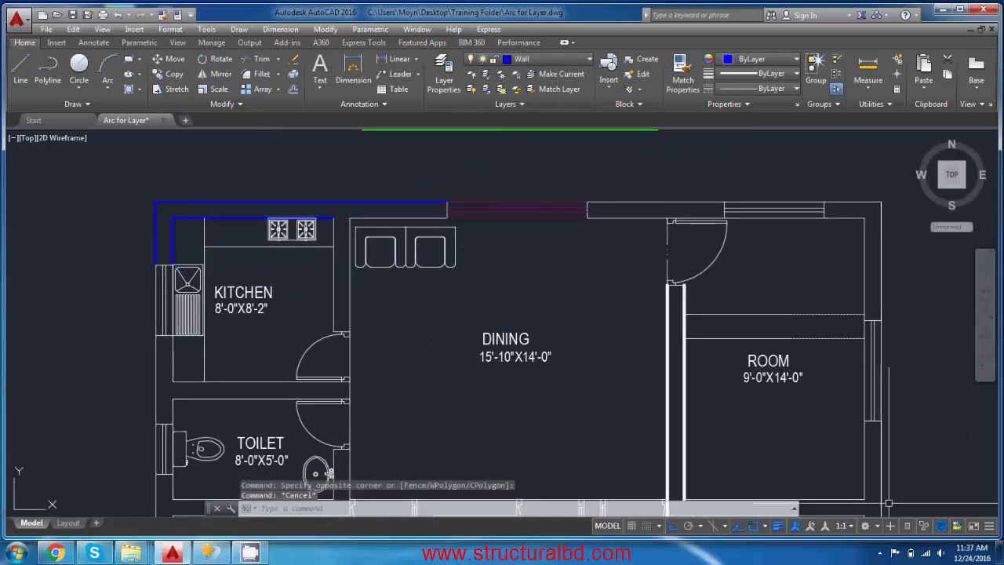
# Turn on Quick Properties and use it to assign the two wall lines right of the magenta dining window to the Wall layer
pyautogui.click(907, 525)
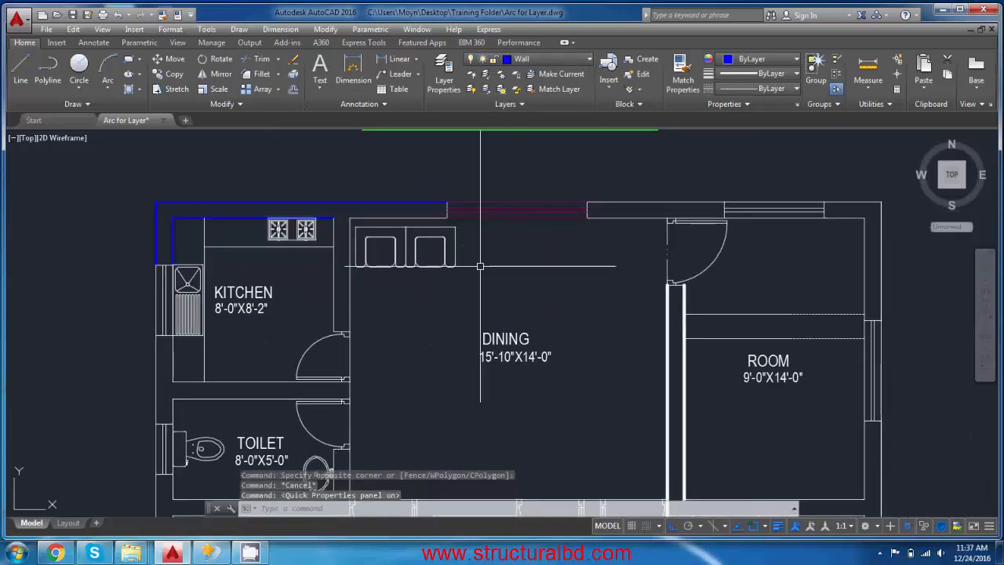
pyautogui.moveTo(610, 230); pyautogui.dragTo(567, 238, button='middle')
pyautogui.scroll(2, 567, 237)
pyautogui.click(601, 246)
pyautogui.click(549, 190)
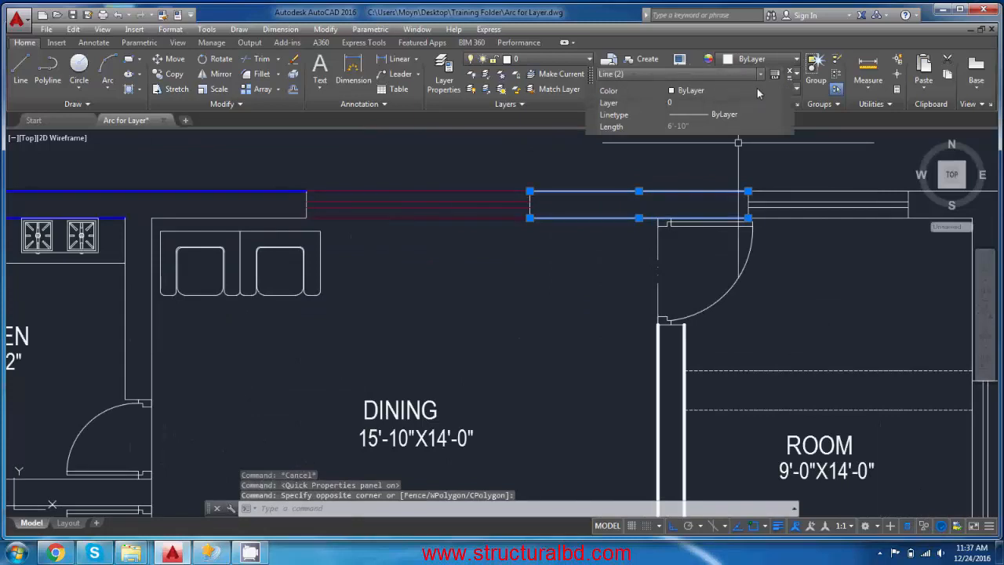
pyautogui.click(707, 103)
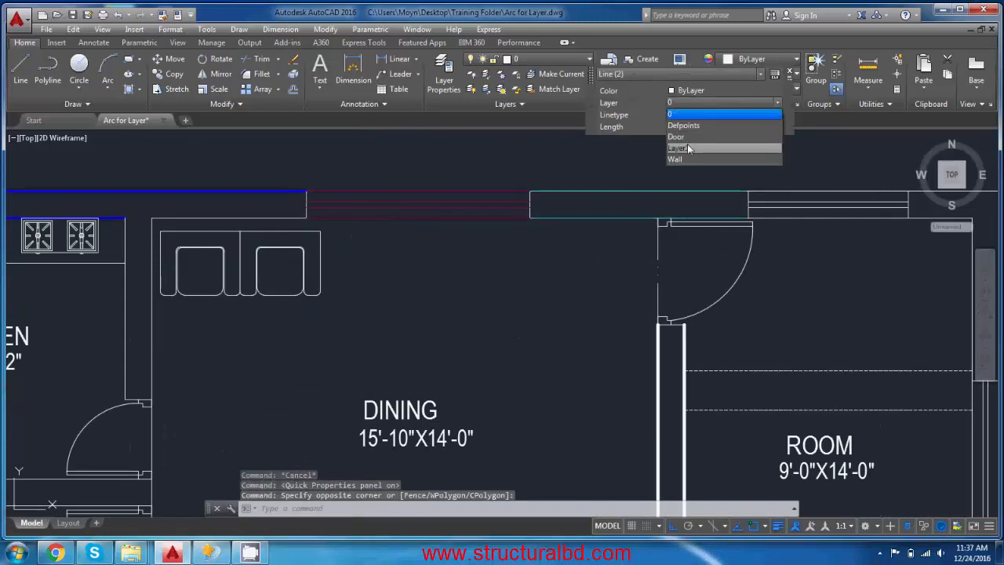
pyautogui.click(684, 160)
pyautogui.scroll(2, 545, 287)
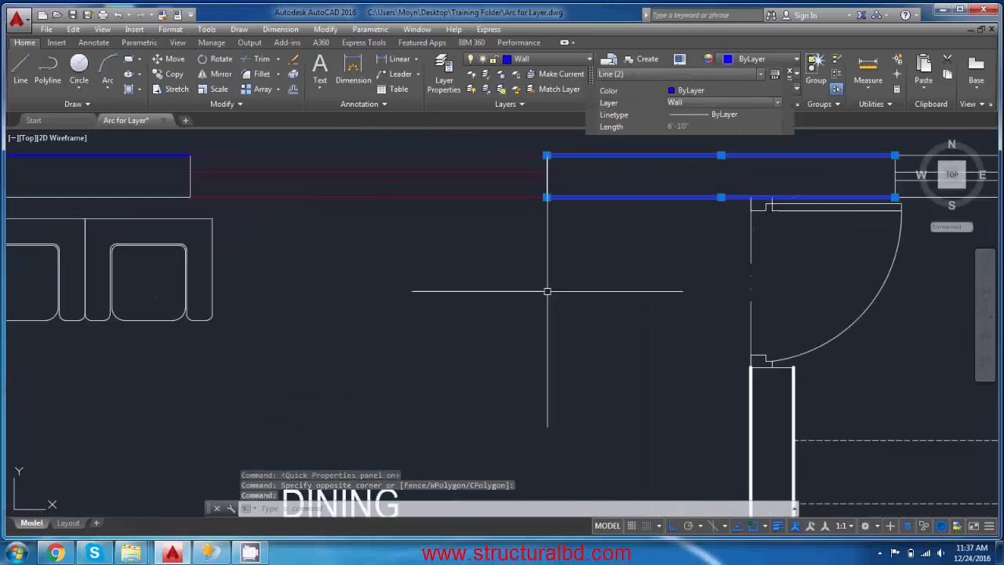
pyautogui.press('Escape')
# Assign the two thick wall lines between the dining area and the 9'-0"X14'-0" room to the Wall layer with Quick Properties
pyautogui.moveTo(758, 302); pyautogui.dragTo(555, 208, button='middle')
pyautogui.click(617, 311)
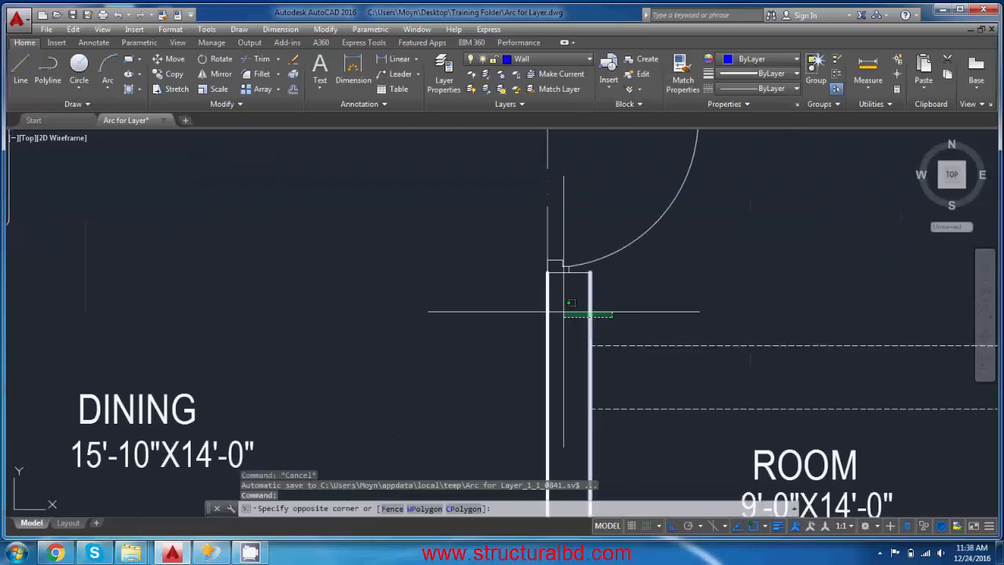
pyautogui.click(524, 308)
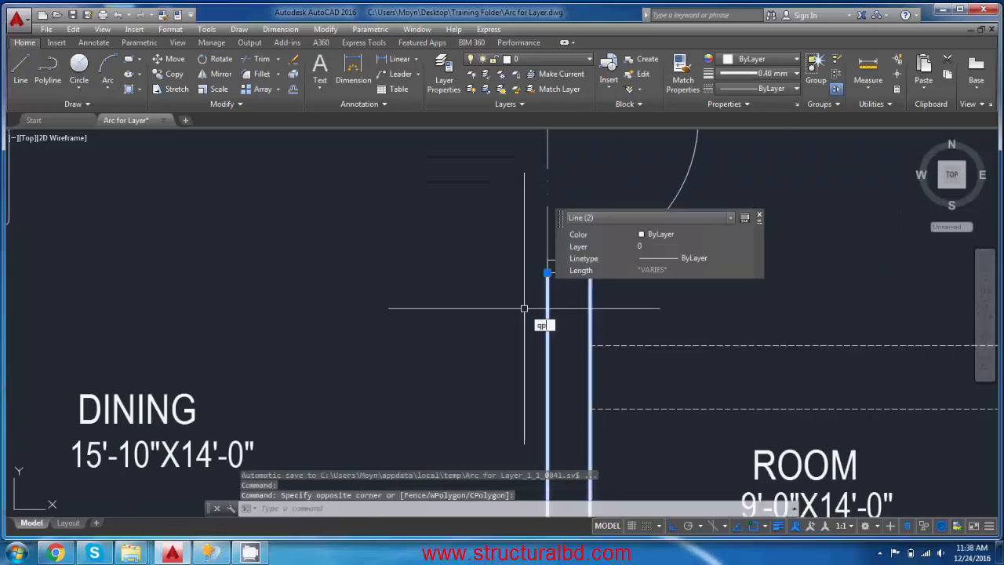
pyautogui.press('Return')
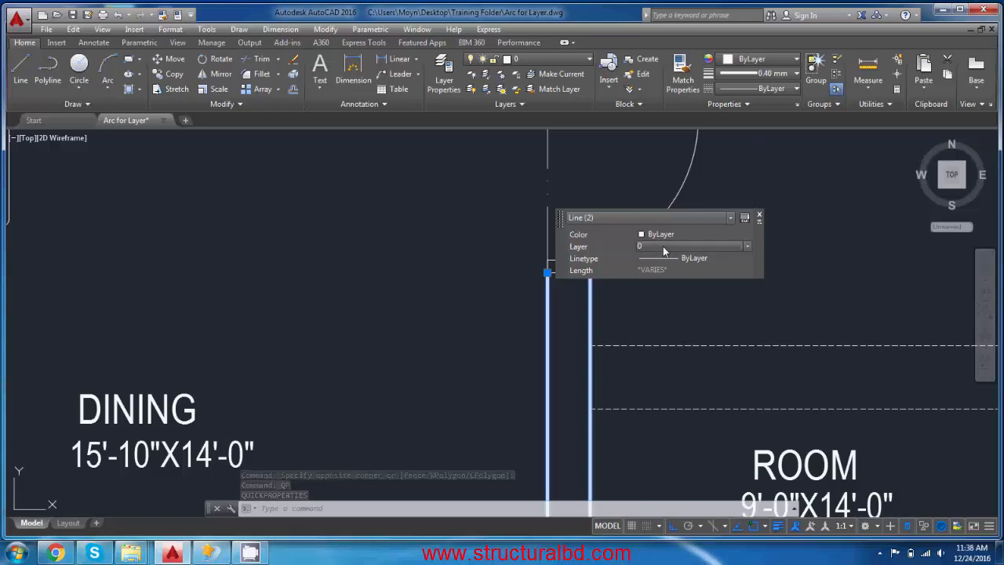
pyautogui.click(693, 248)
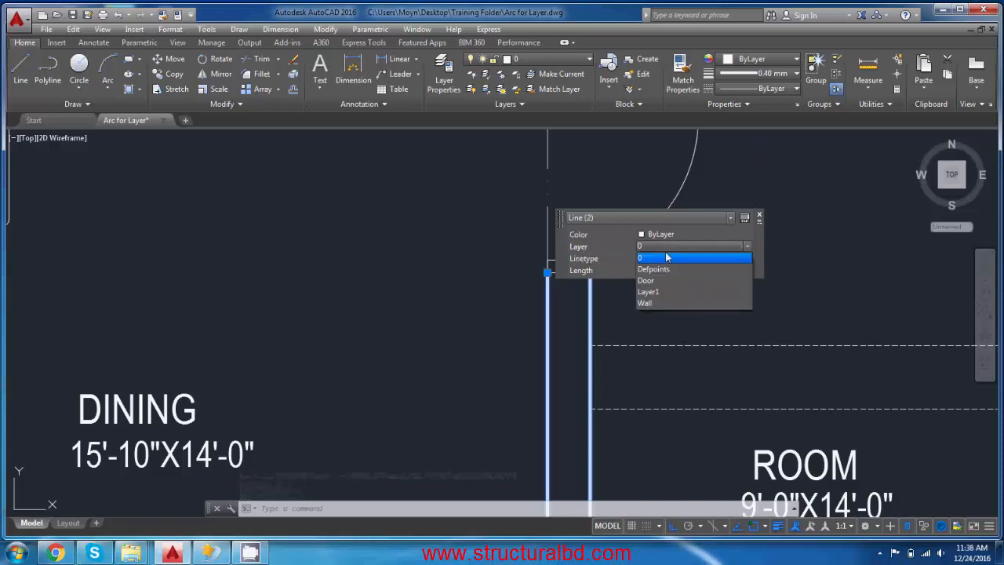
pyautogui.click(650, 303)
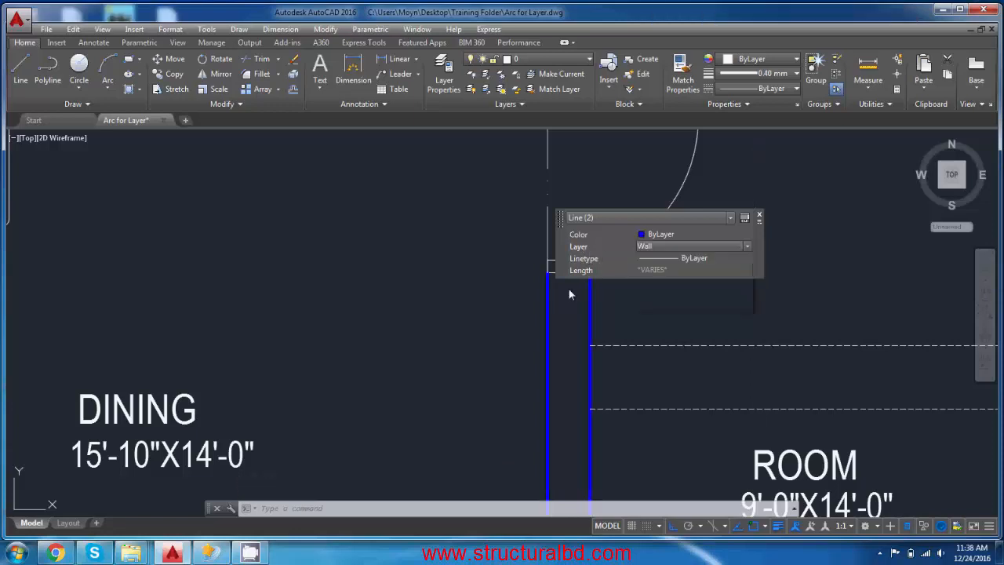
pyautogui.click(760, 218)
# Set the lineweight of the two wall lines beside the dining area to ByLayer and clear the selection
pyautogui.scroll(-2, 613, 205)
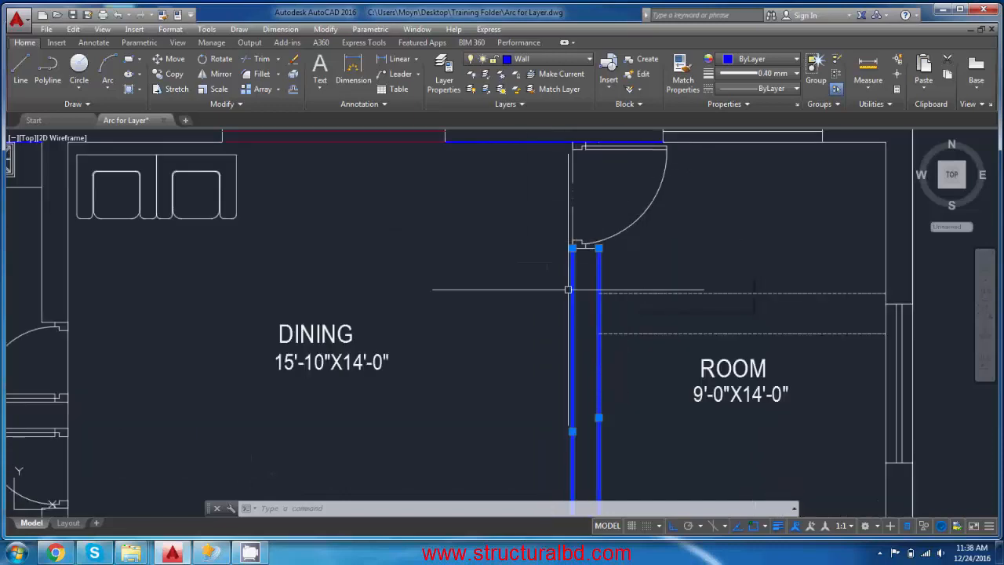
pyautogui.click(784, 74)
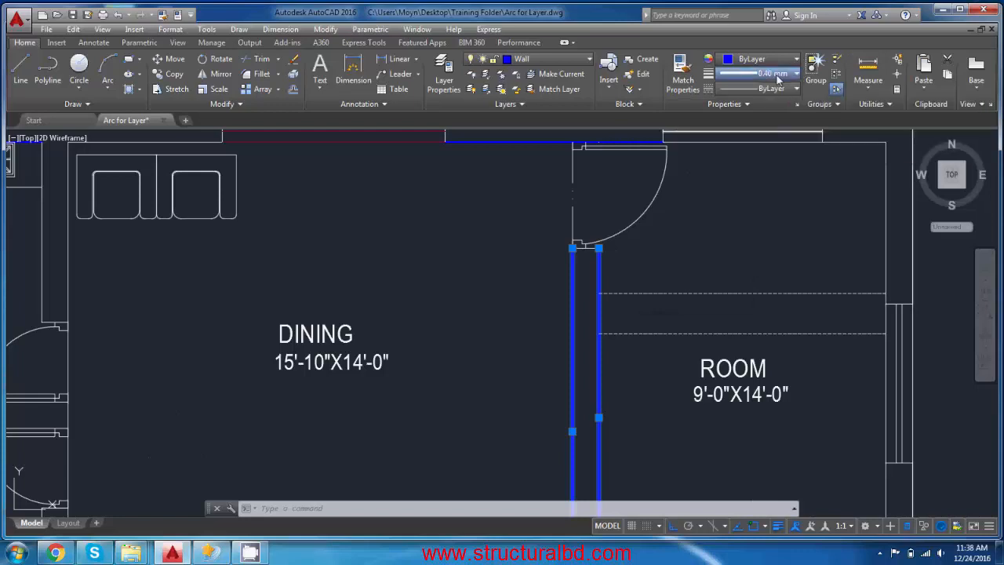
pyautogui.click(751, 93)
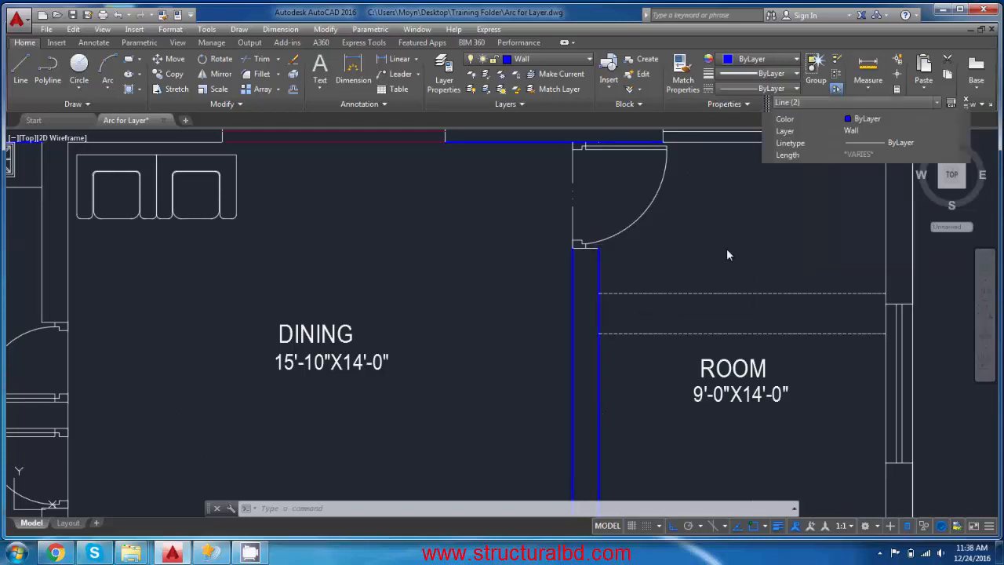
pyautogui.scroll(-3, 627, 219)
pyautogui.press('Escape')
pyautogui.scroll(4, 543, 233)
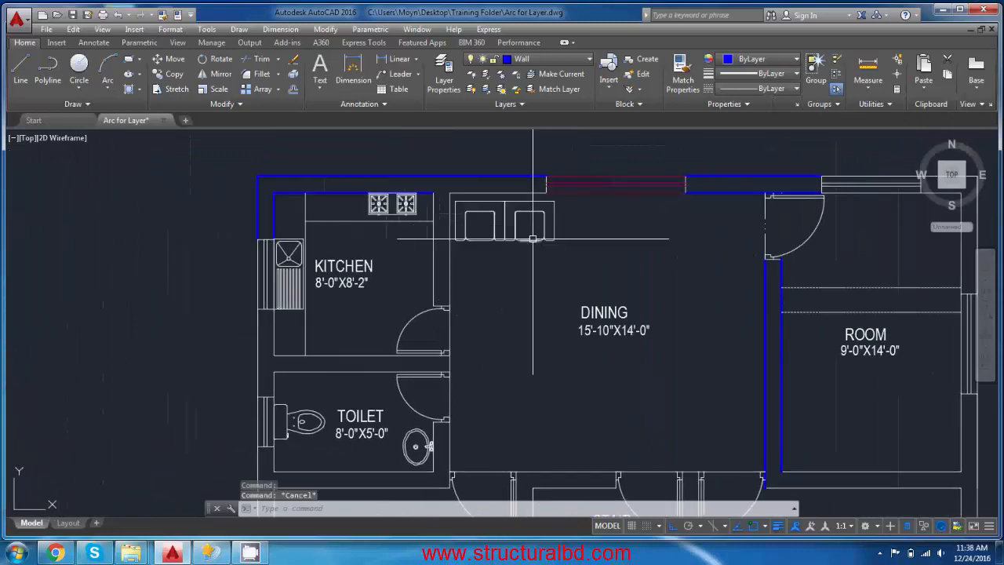
pyautogui.scroll(2, 421, 200)
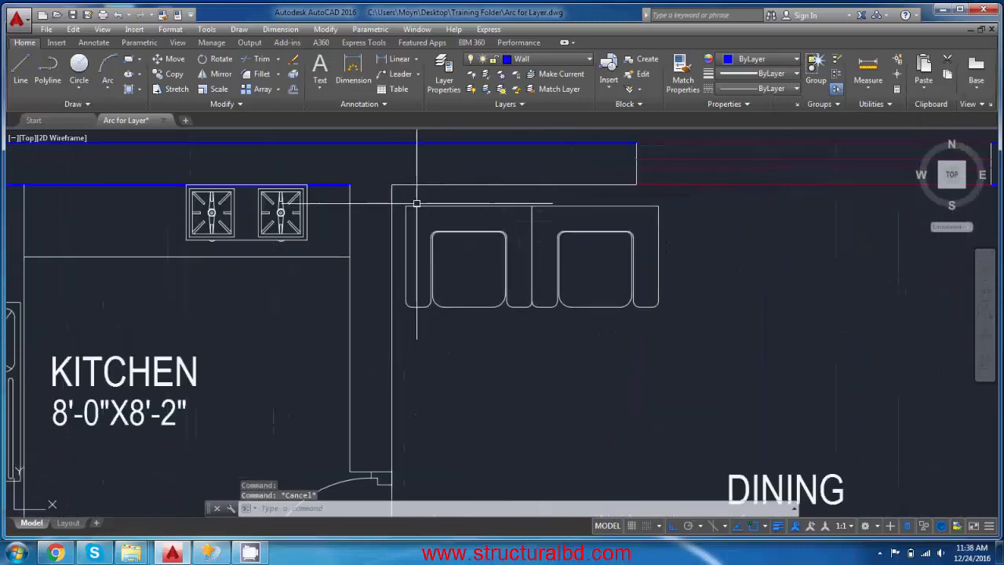
pyautogui.click(736, 343)
pyautogui.click(405, 197)
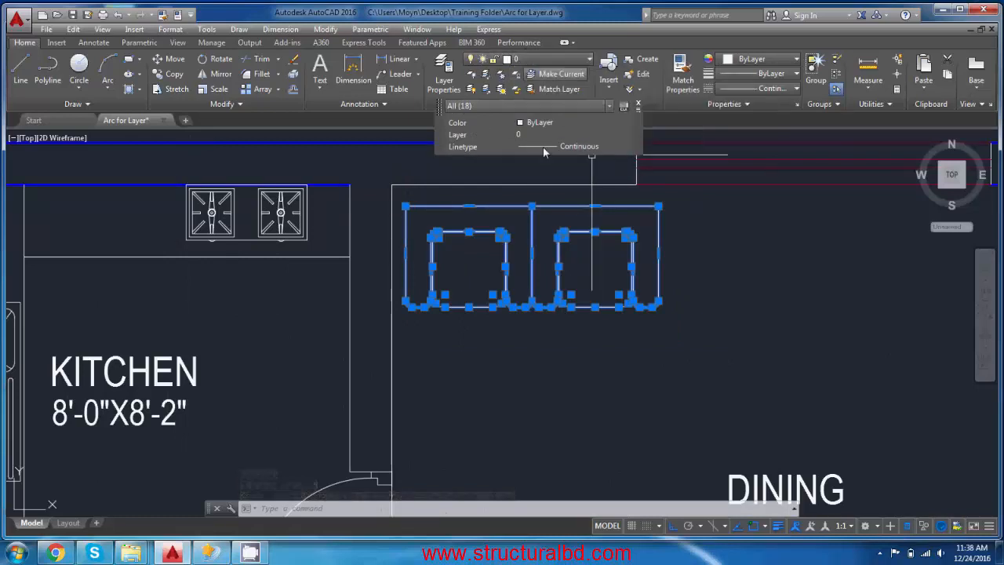
pyautogui.click(571, 139)
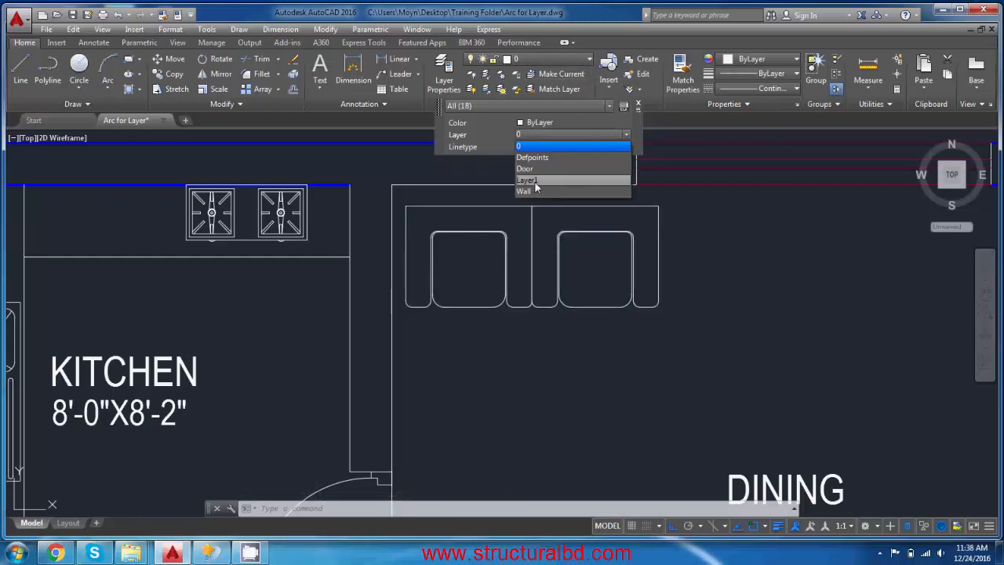
pyautogui.press('Escape')
pyautogui.press('Escape')
pyautogui.press('Escape')
pyautogui.press('Escape')
# Rename Layer1 as Furniture and set its color to index 252
pyautogui.click(436, 72)
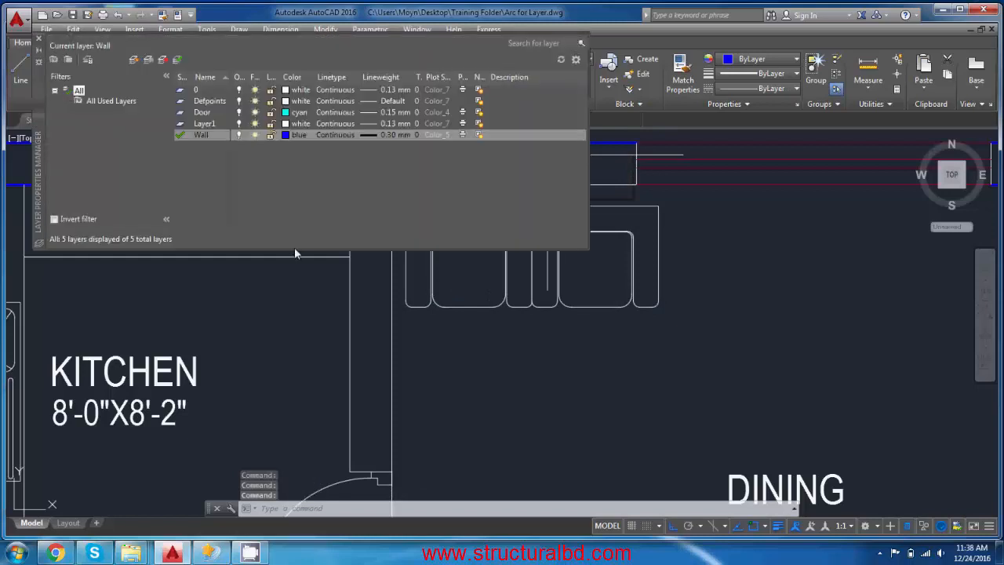
pyautogui.doubleClick(208, 127)
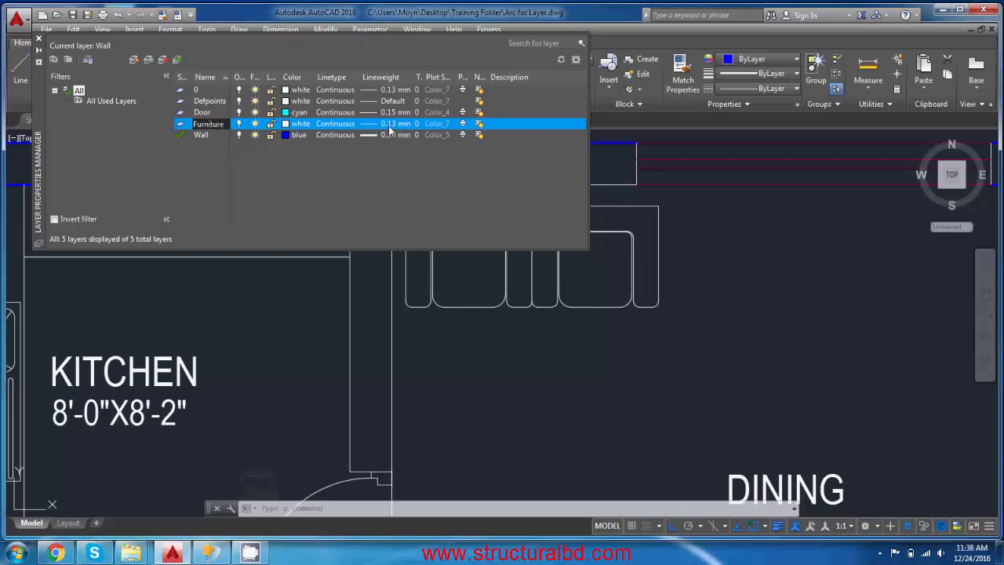
pyautogui.click(287, 124)
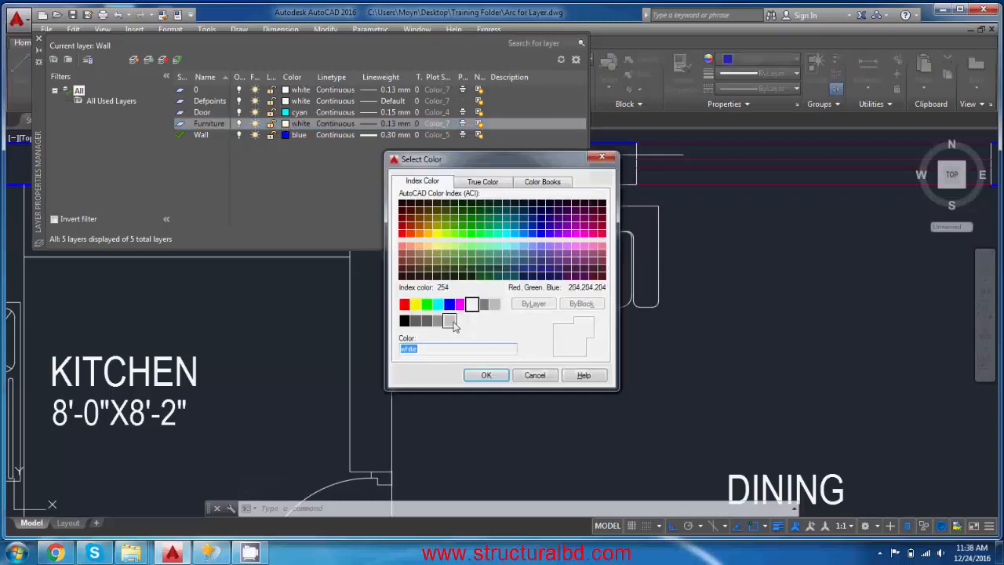
pyautogui.click(428, 321)
pyautogui.click(486, 375)
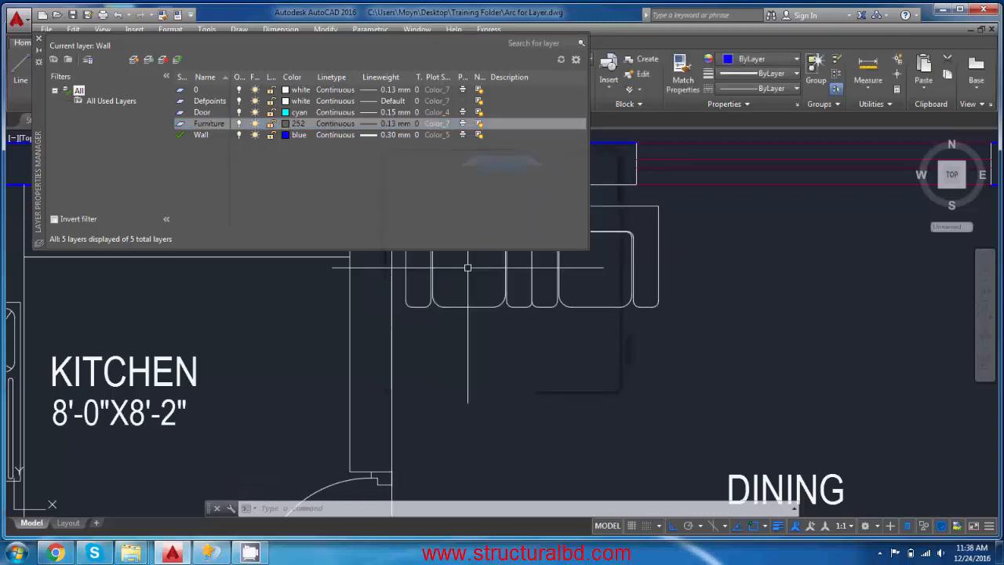
pyautogui.click(38, 37)
# Assign the two armchairs in the dining area to the Furniture layer and clear the selection
pyautogui.click(718, 329)
pyautogui.click(401, 199)
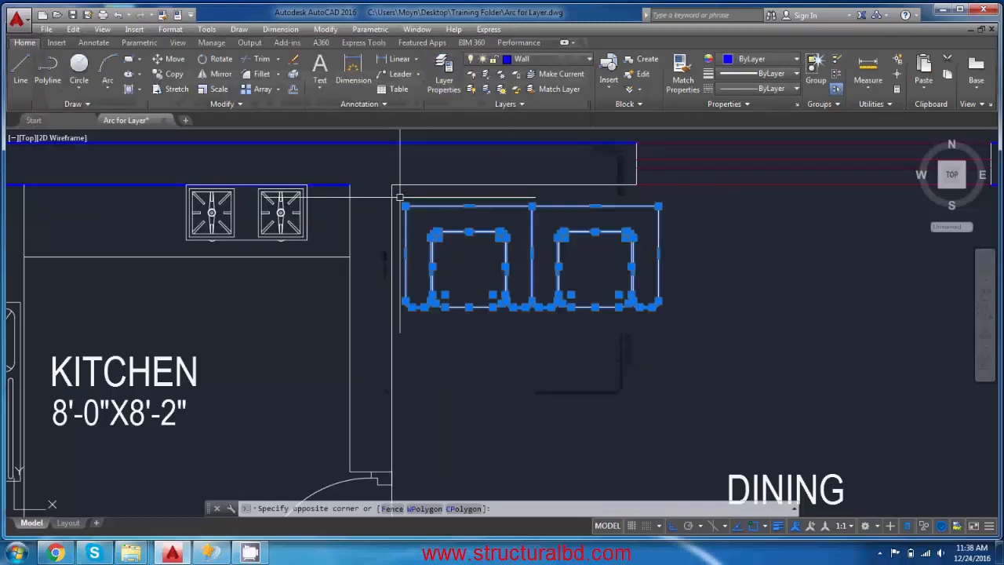
pyautogui.click(542, 59)
pyautogui.click(549, 122)
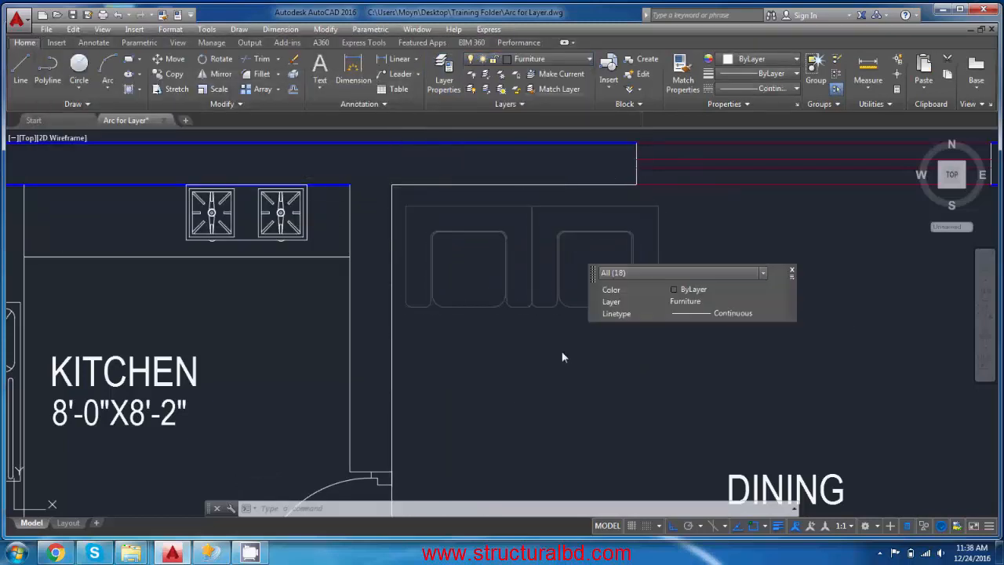
pyautogui.scroll(-7, 470, 306)
pyautogui.press('Escape')
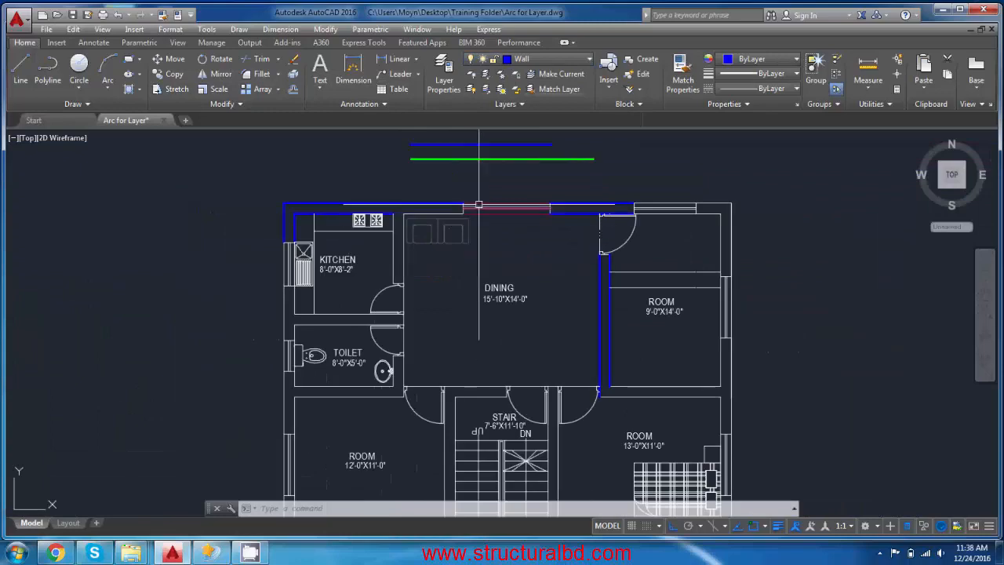
# Examine the floor plan around the dining area to compare the objects already on layers with the unassigned walls and furniture
pyautogui.moveTo(478, 206); pyautogui.dragTo(511, 183, button='middle')
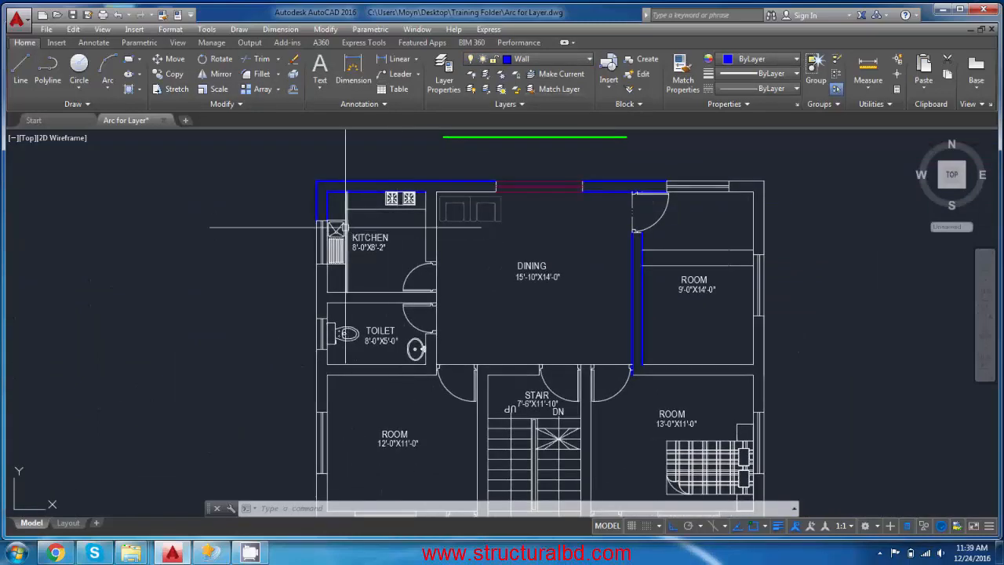
pyautogui.moveTo(345, 228); pyautogui.dragTo(356, 244, button='middle')
pyautogui.scroll(4, 549, 221)
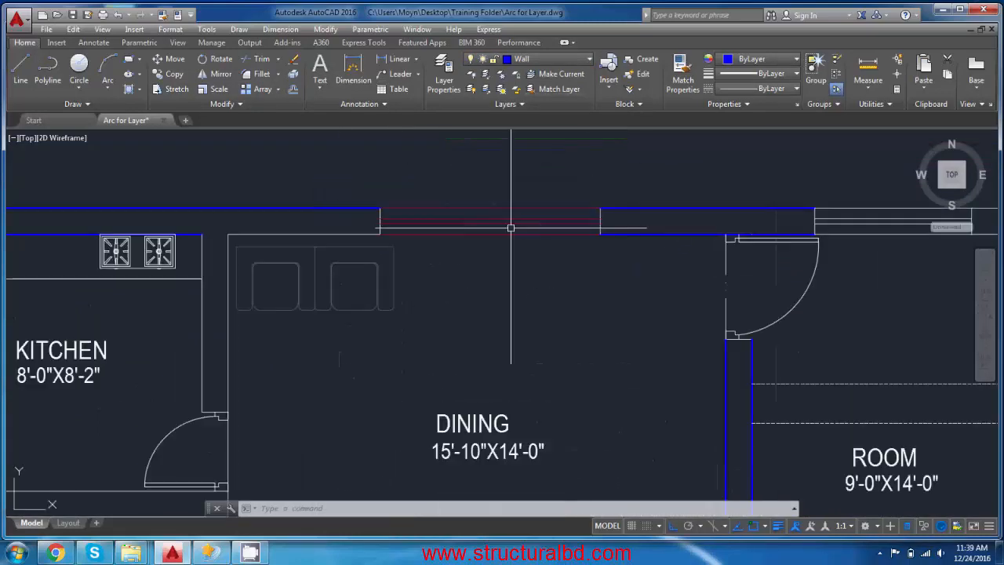
pyautogui.scroll(-6, 510, 224)
pyautogui.moveTo(555, 272); pyautogui.dragTo(543, 263, button='middle')
pyautogui.scroll(4, 478, 221)
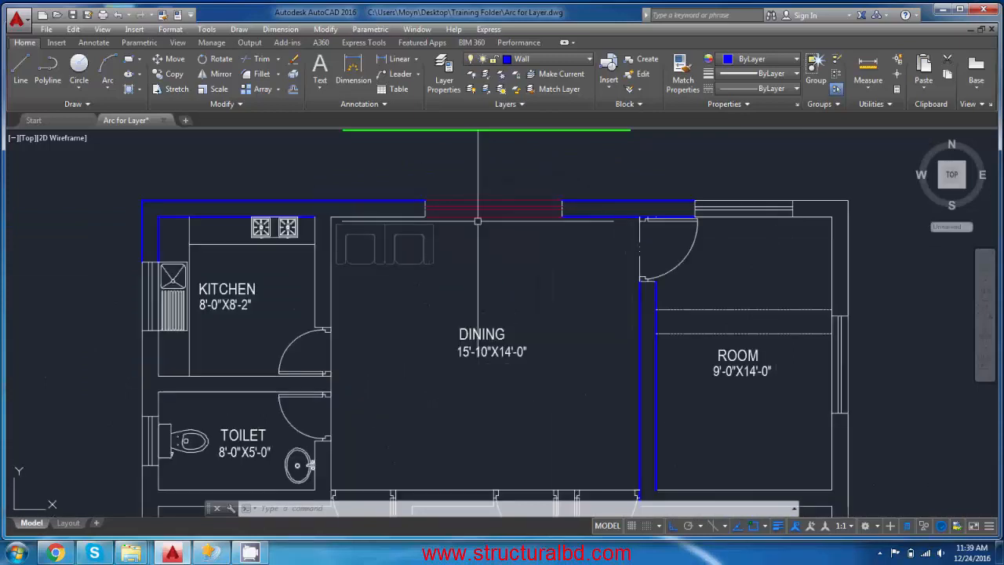
pyautogui.moveTo(469, 228); pyautogui.dragTo(468, 231, button='middle')
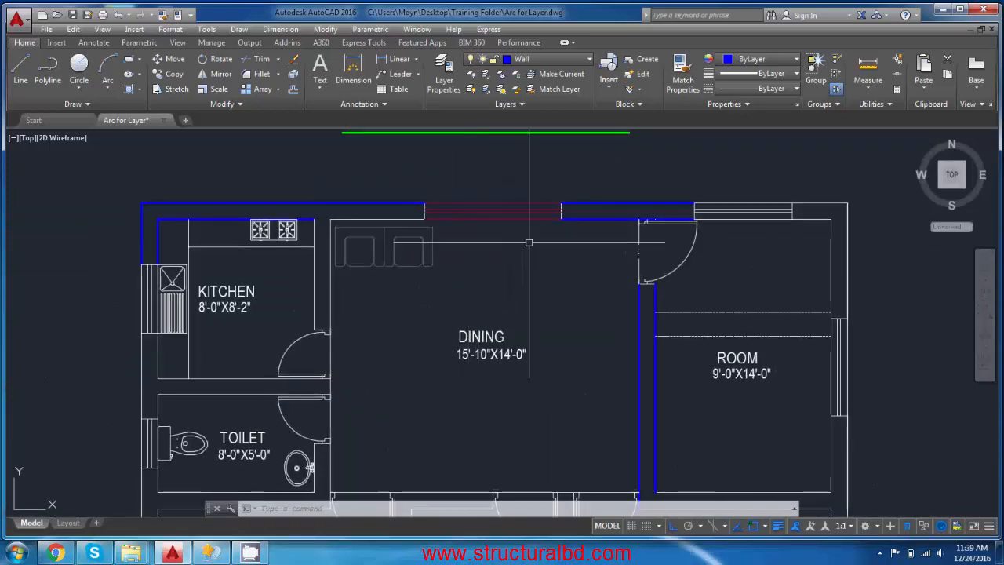
pyautogui.scroll(-6, 521, 236)
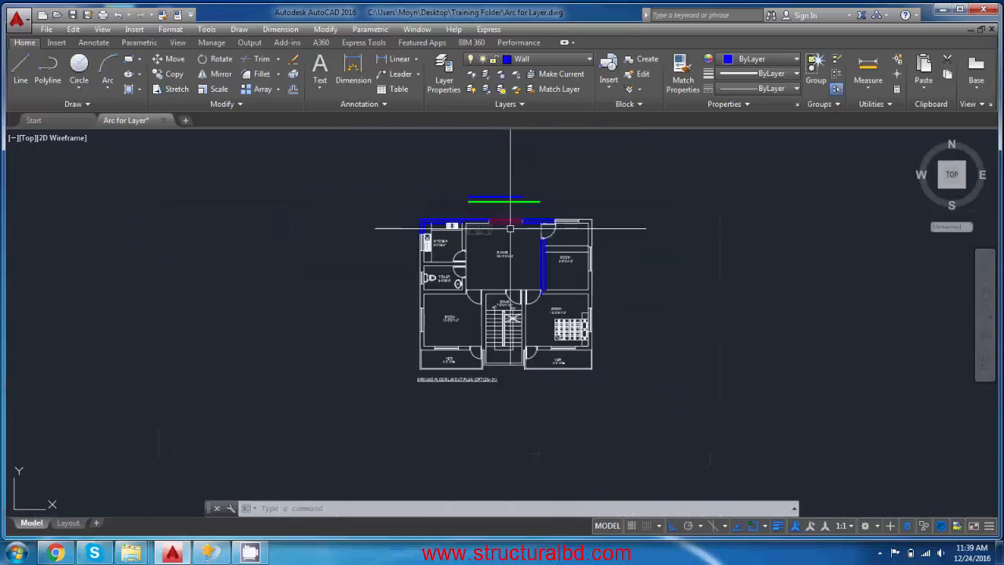
pyautogui.scroll(4, 502, 227)
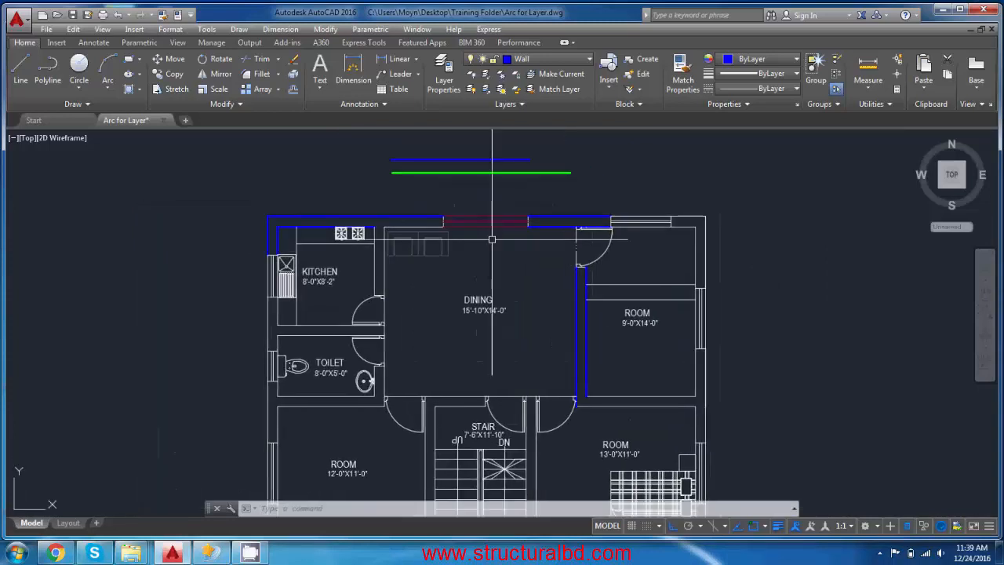
pyautogui.moveTo(504, 268); pyautogui.dragTo(503, 261, button='middle')
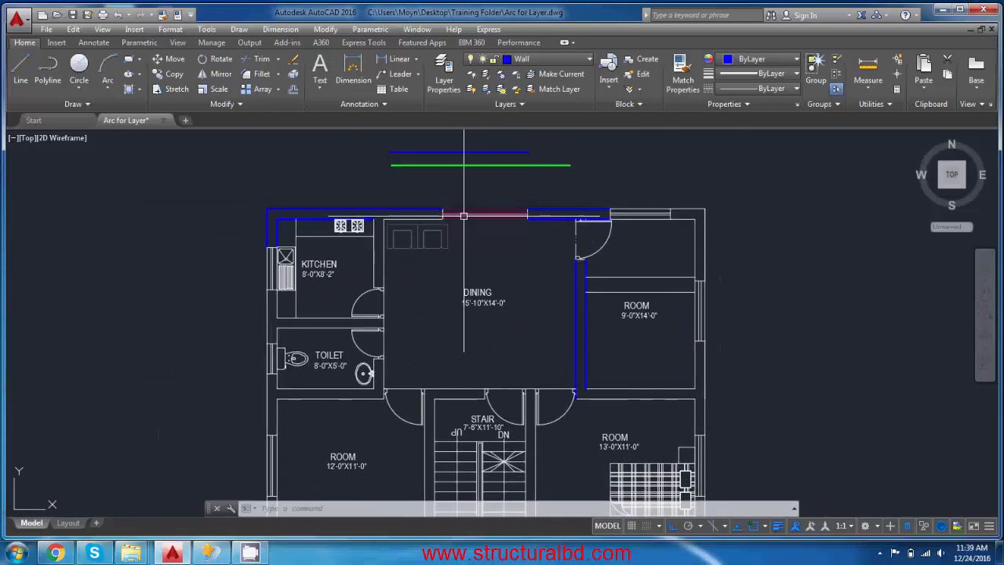
# Use Match Properties to copy the blue wall's properties to the wall lines at the plan's upper-right outer corner
pyautogui.scroll(2, 440, 216)
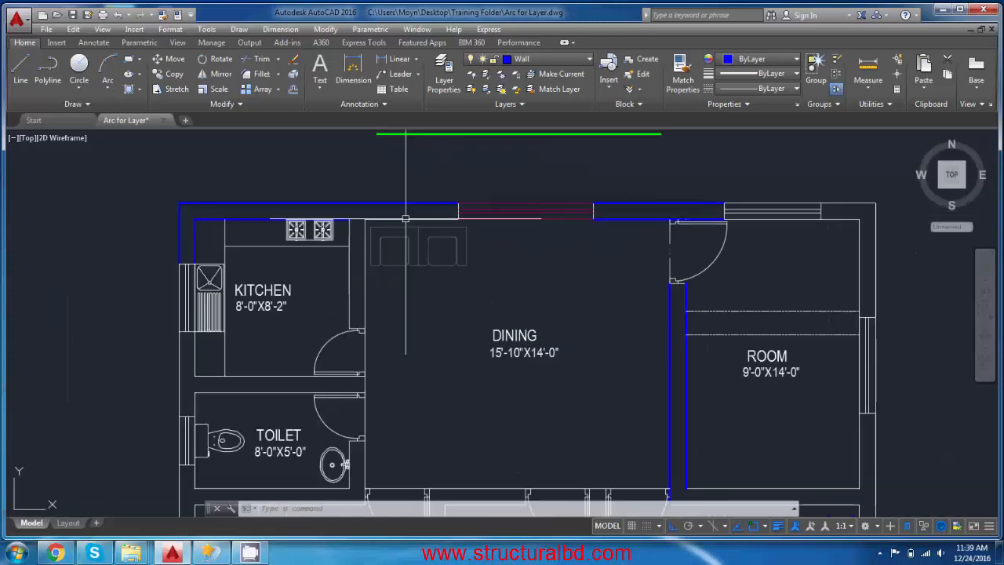
pyautogui.write('MA')
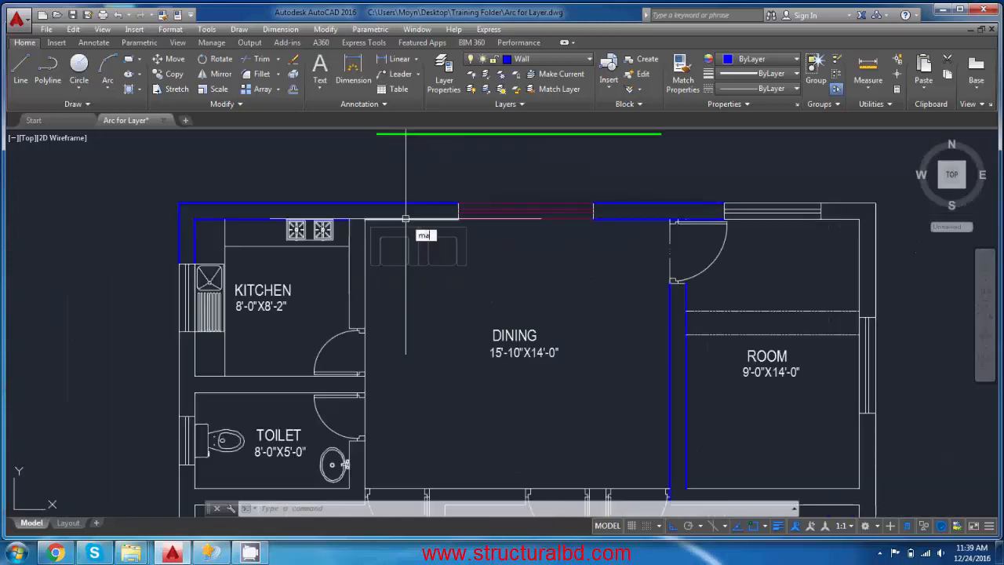
pyautogui.press('Return')
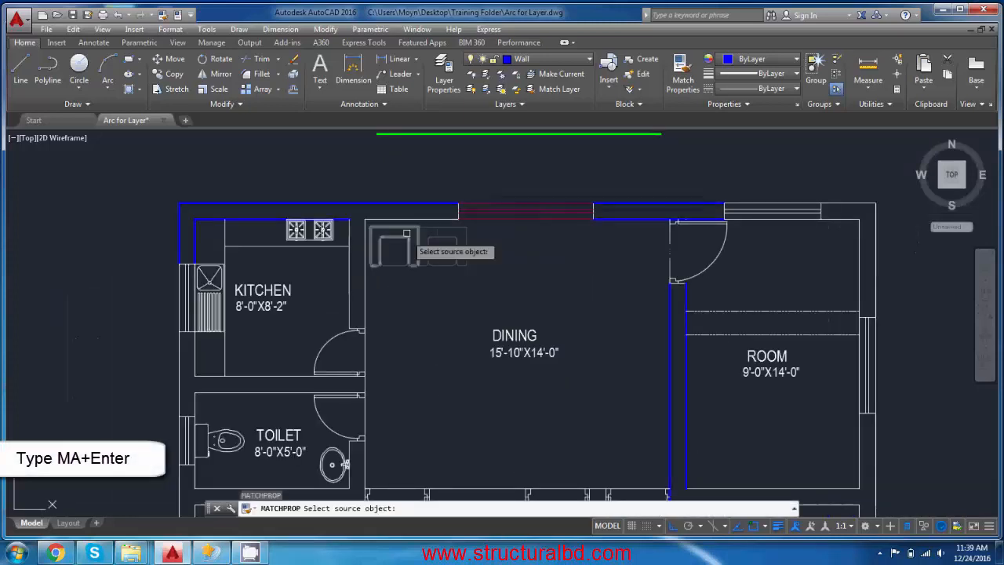
pyautogui.click(437, 205)
pyautogui.scroll(4, 702, 258)
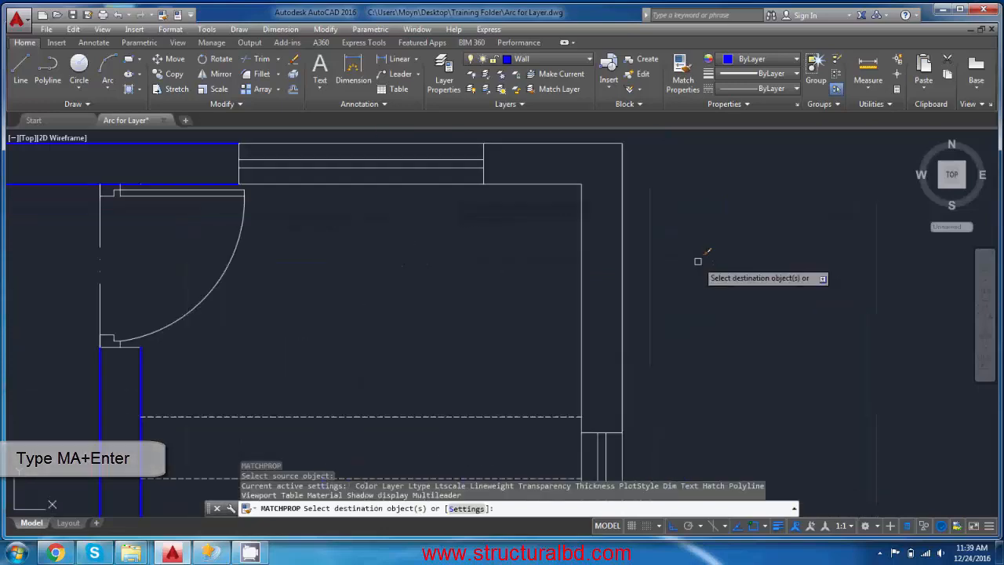
pyautogui.click(717, 273)
pyautogui.click(572, 173)
# Match the wall lines between the 9'-0"X14'-0" and 13'-0"X11'-0" rooms, including the end line at the window, to the blue wall
pyautogui.scroll(-5, 628, 223)
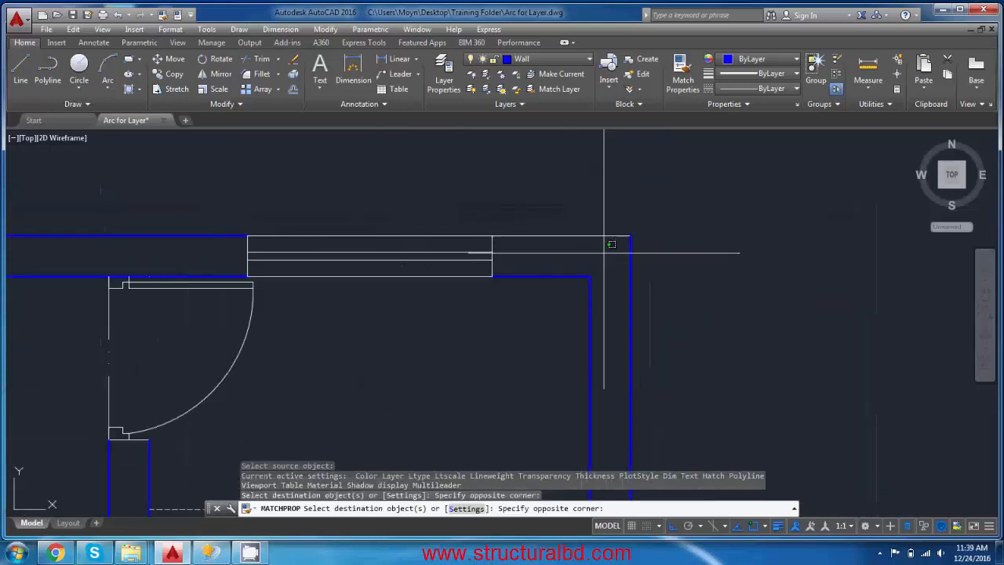
pyautogui.scroll(5, 648, 258)
pyautogui.click(663, 312)
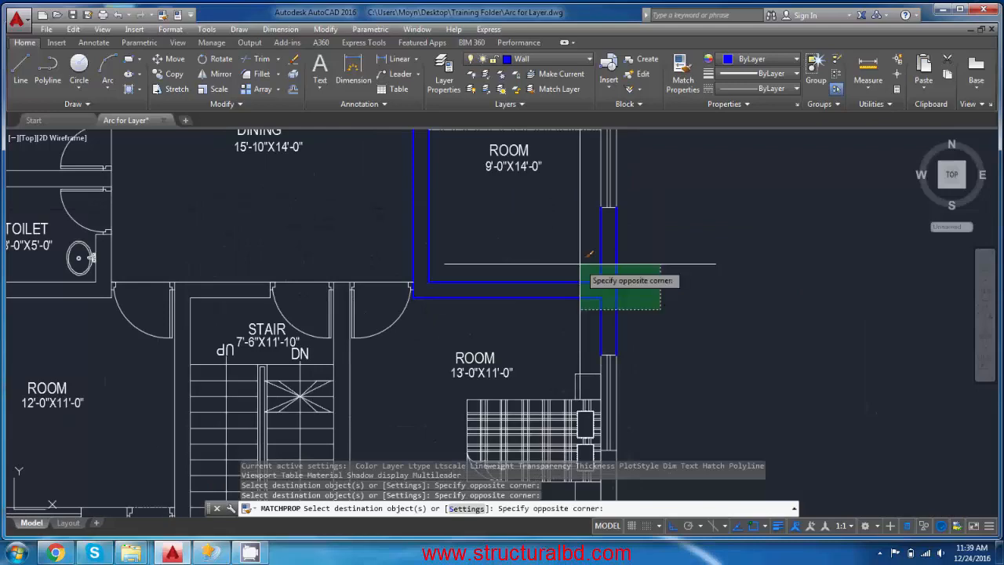
pyautogui.click(588, 264)
pyautogui.scroll(2, 585, 196)
pyautogui.scroll(-2, 704, 253)
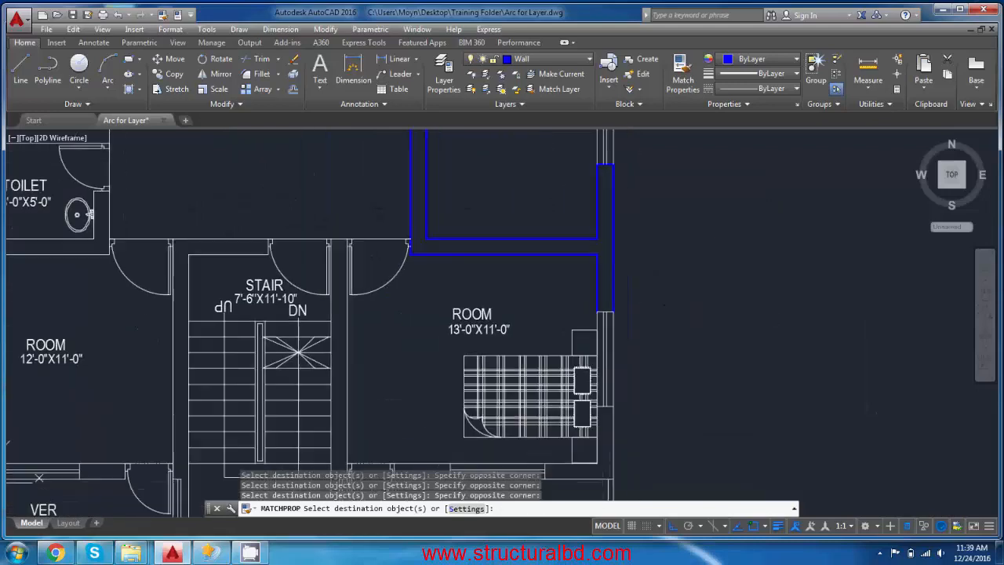
pyautogui.scroll(4, 581, 298)
pyautogui.click(531, 296)
pyautogui.click(667, 332)
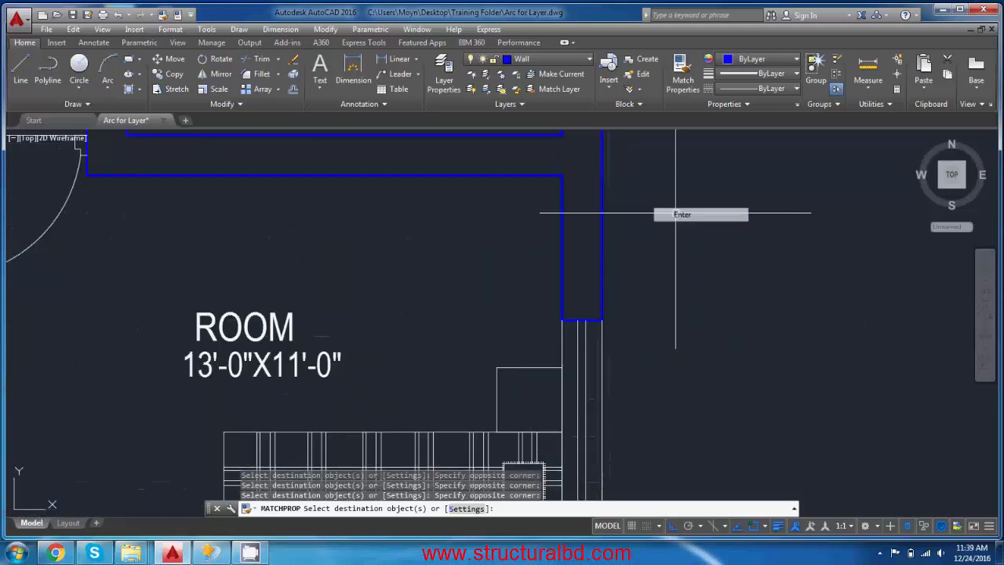
# Match the bed, pillows and side tables in the 13'-0"X11'-0" room to the dining armchair's Furniture layer properties
pyautogui.scroll(-5, 659, 214)
pyautogui.moveTo(471, 190); pyautogui.dragTo(517, 271, button='middle')
pyautogui.press('Return')
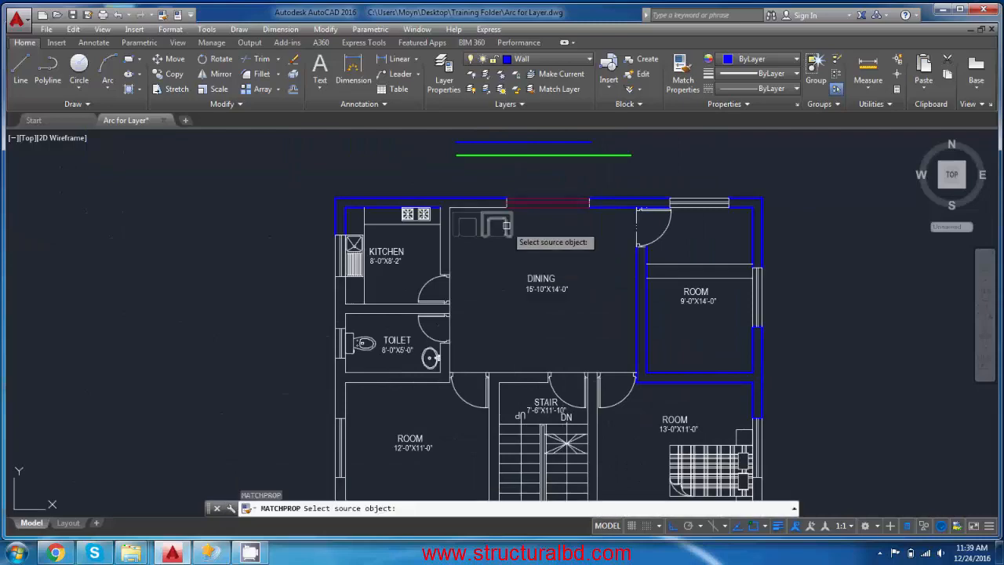
pyautogui.click(504, 222)
pyautogui.scroll(5, 706, 396)
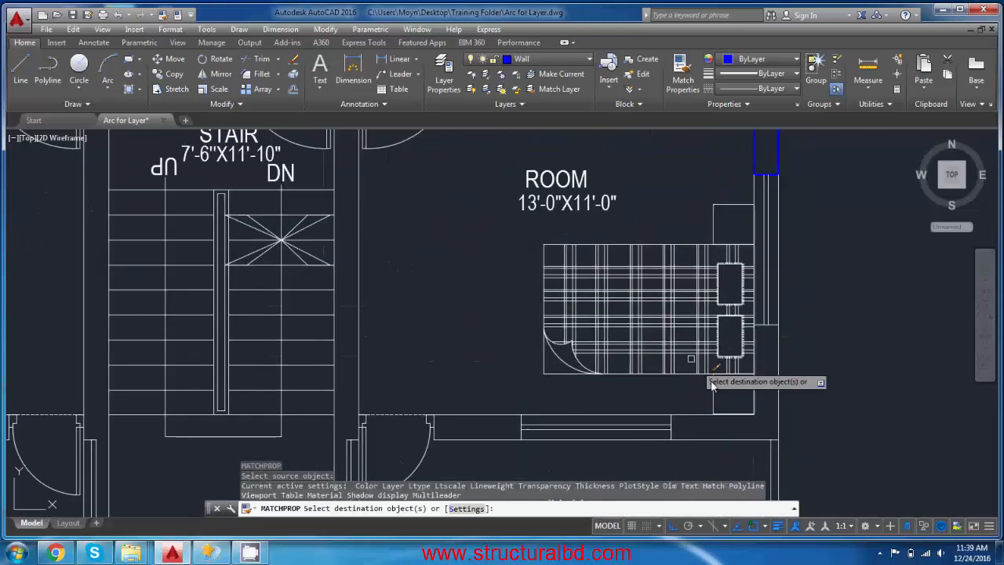
pyautogui.click(735, 391)
pyautogui.click(515, 213)
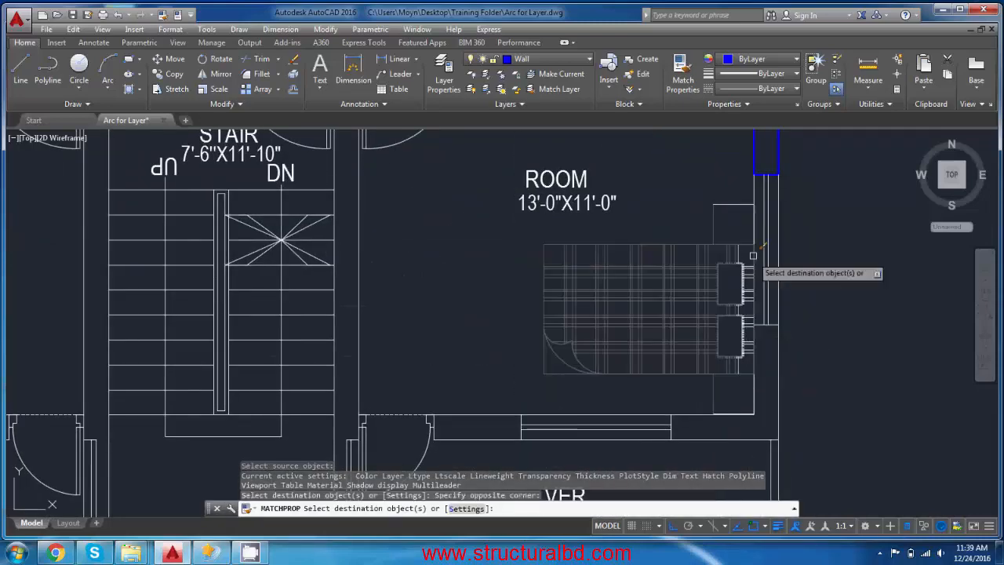
pyautogui.click(681, 193)
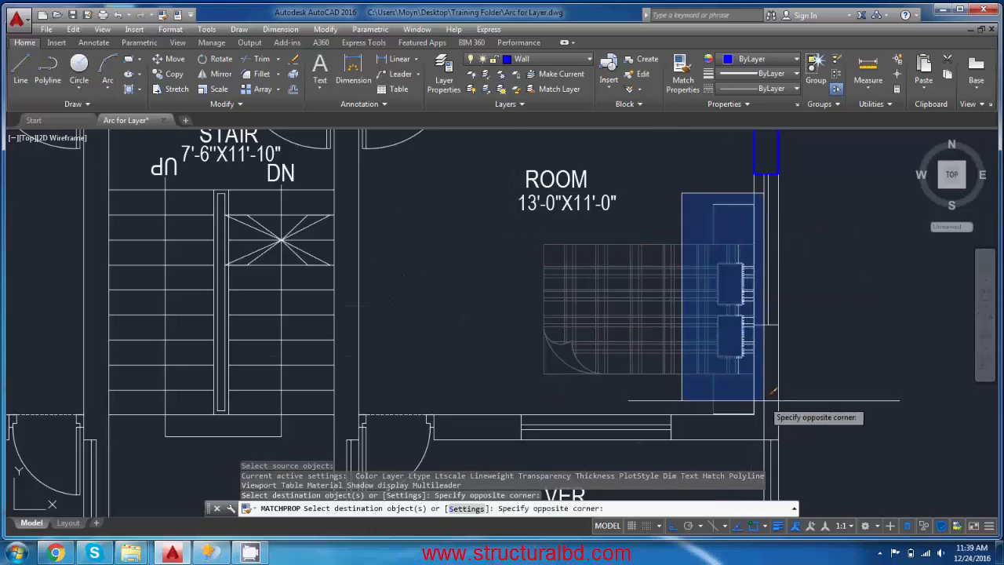
pyautogui.click(732, 370)
pyautogui.rightClick(627, 200)
pyautogui.click(638, 209)
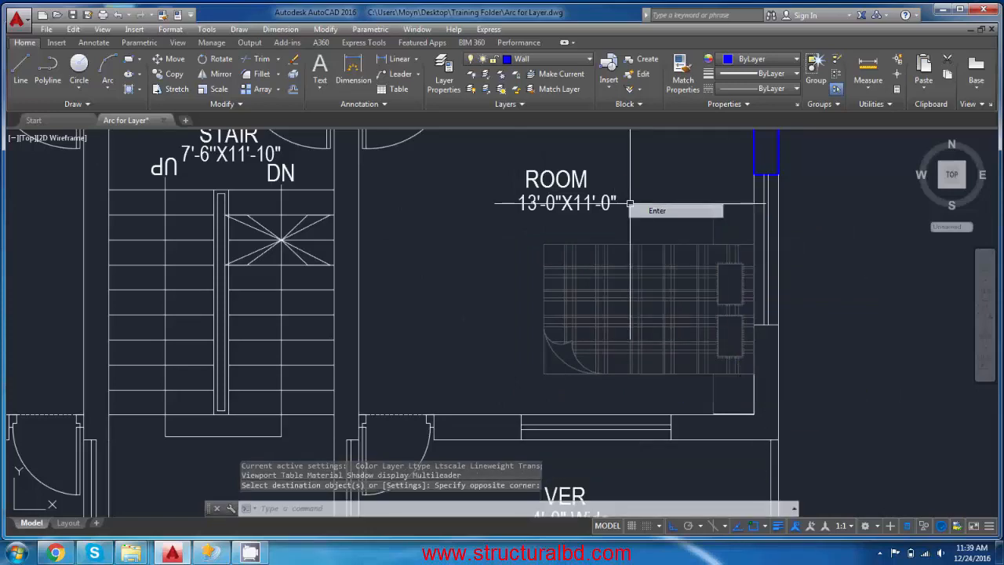
# Review the colors and lineweights of the Door, Furniture and Wall layers in the Layer Properties Manager
pyautogui.scroll(-2, 630, 206)
pyautogui.moveTo(527, 237); pyautogui.dragTo(512, 344, button='middle')
pyautogui.scroll(-4, 554, 275)
pyautogui.scroll(2, 485, 240)
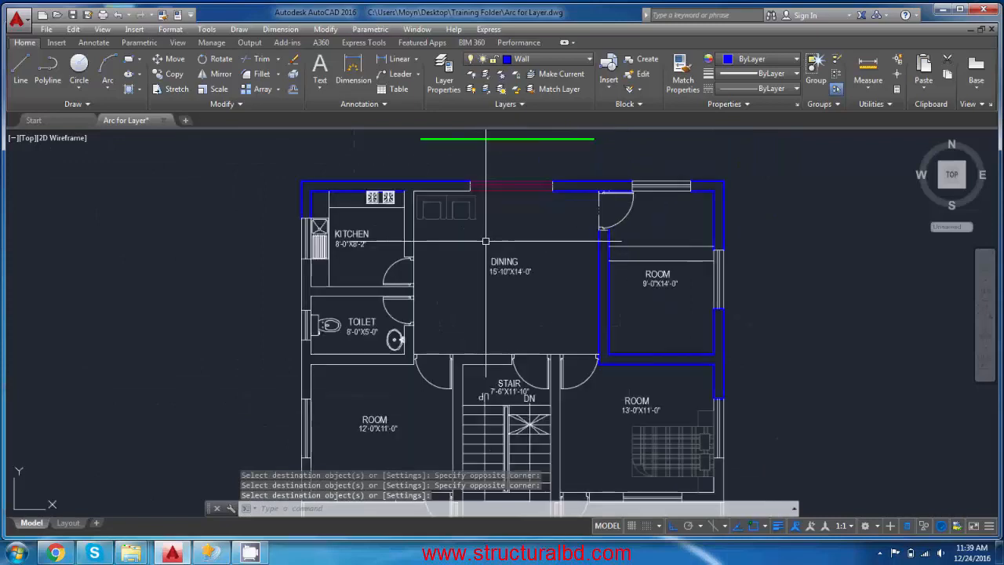
pyautogui.click(444, 75)
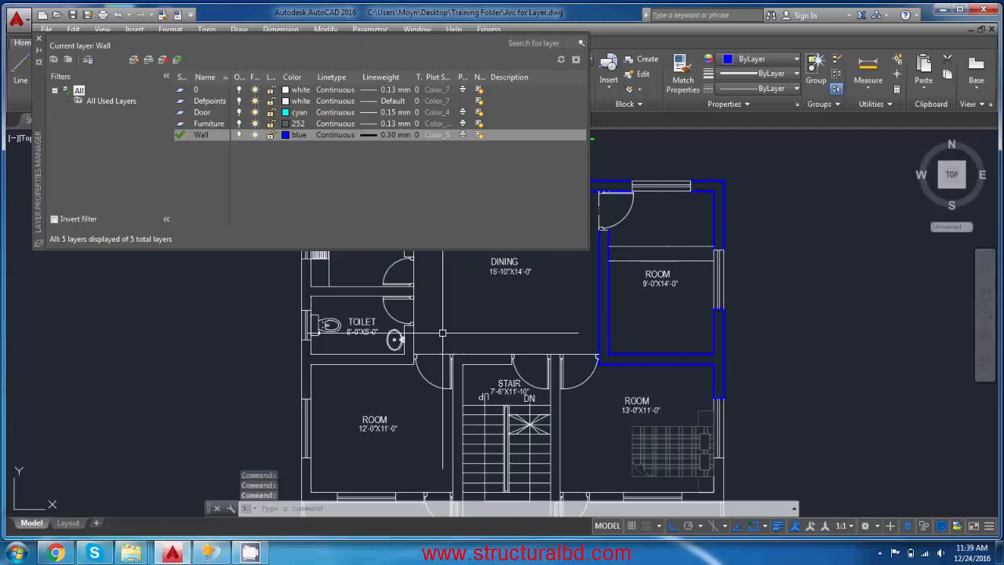
pyautogui.click(39, 39)
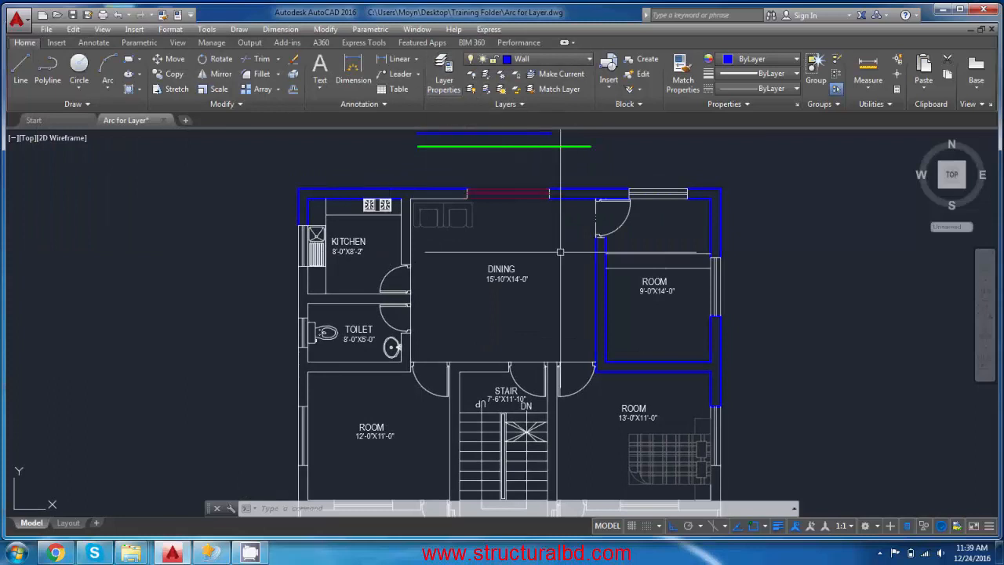
pyautogui.moveTo(560, 251); pyautogui.dragTo(531, 243, button='middle')
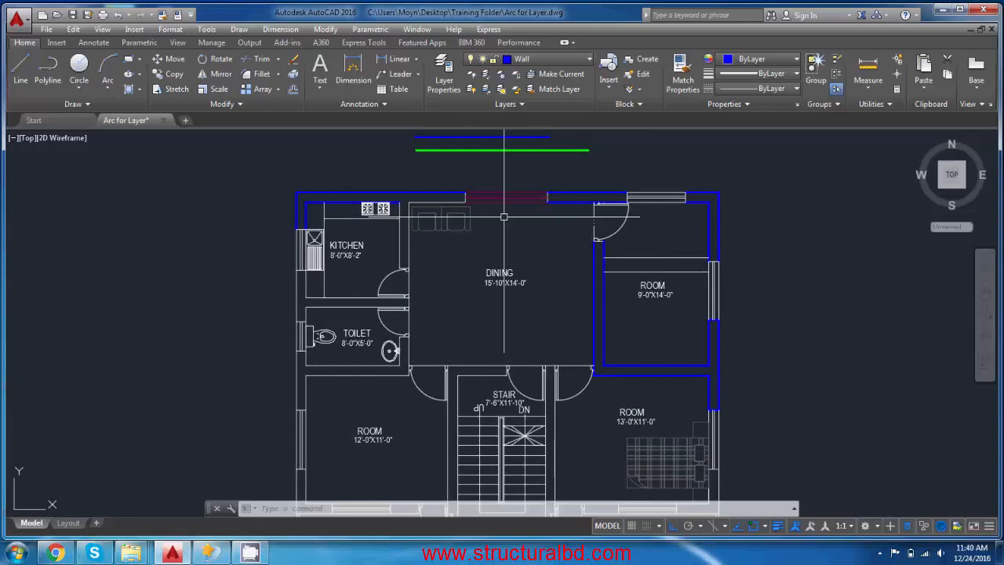
pyautogui.moveTo(550, 272); pyautogui.dragTo(535, 249, button='middle')
pyautogui.moveTo(440, 232); pyautogui.dragTo(439, 280, button='middle')
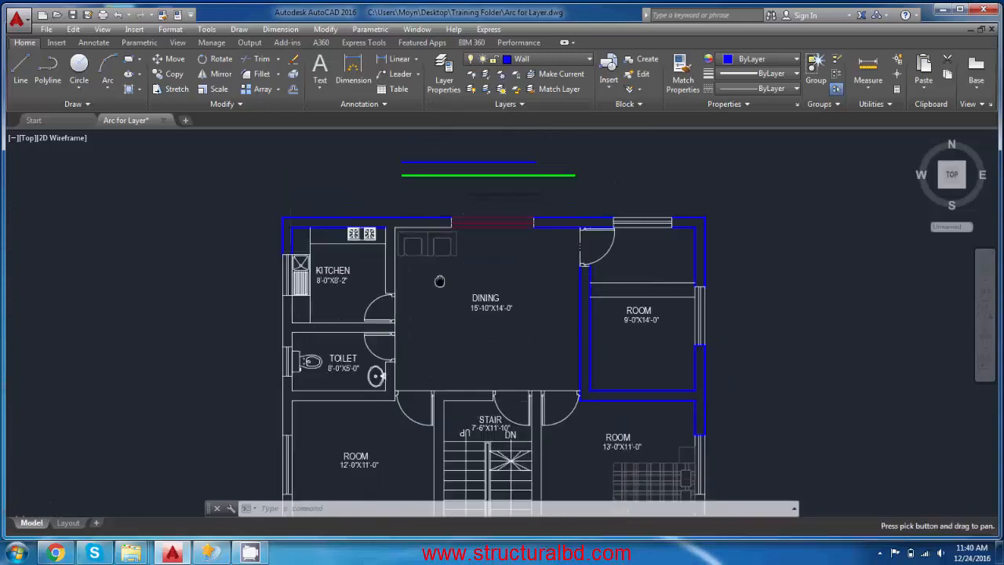
pyautogui.moveTo(419, 248); pyautogui.dragTo(401, 207, button='middle')
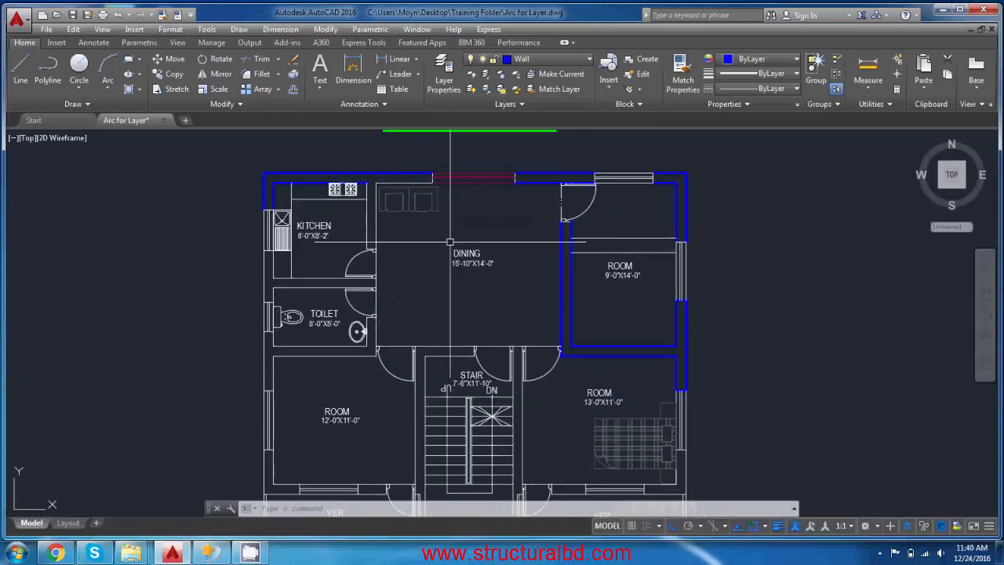
pyautogui.scroll(-3, 543, 238)
pyautogui.scroll(5, 543, 238)
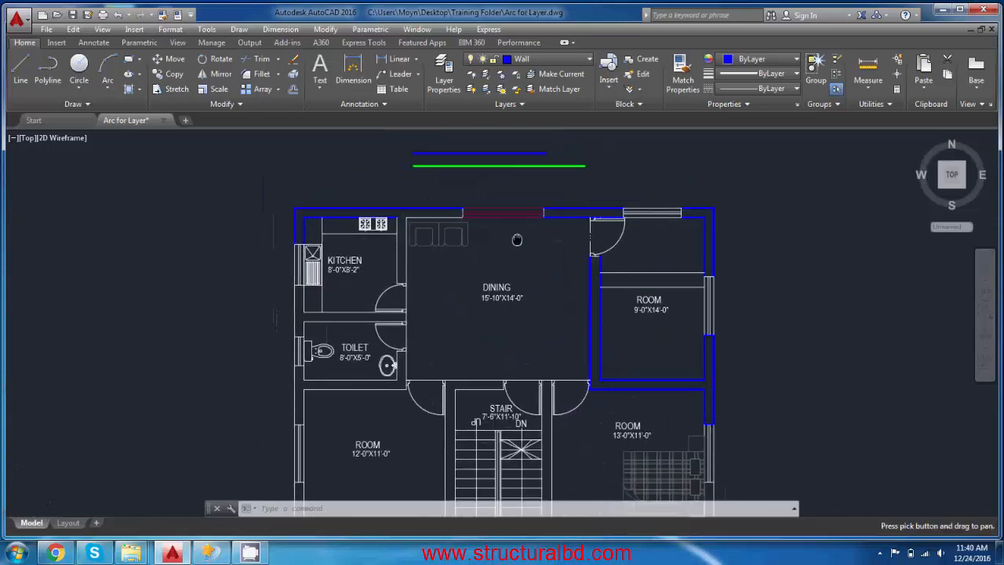
pyautogui.scroll(-3, 515, 202)
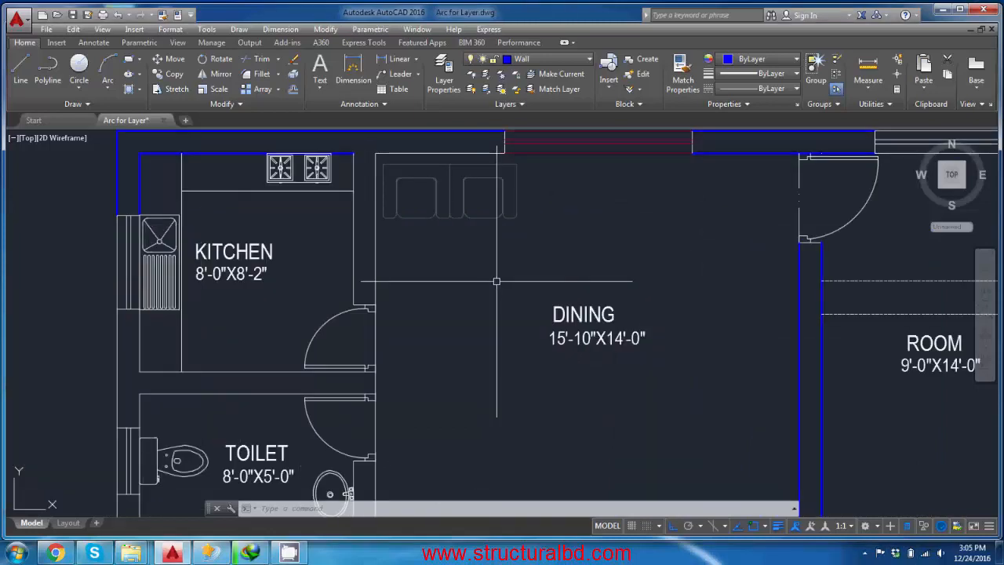
pyautogui.moveTo(496, 281); pyautogui.dragTo(493, 287, button='middle')
pyautogui.moveTo(571, 208); pyautogui.dragTo(522, 247, button='middle')
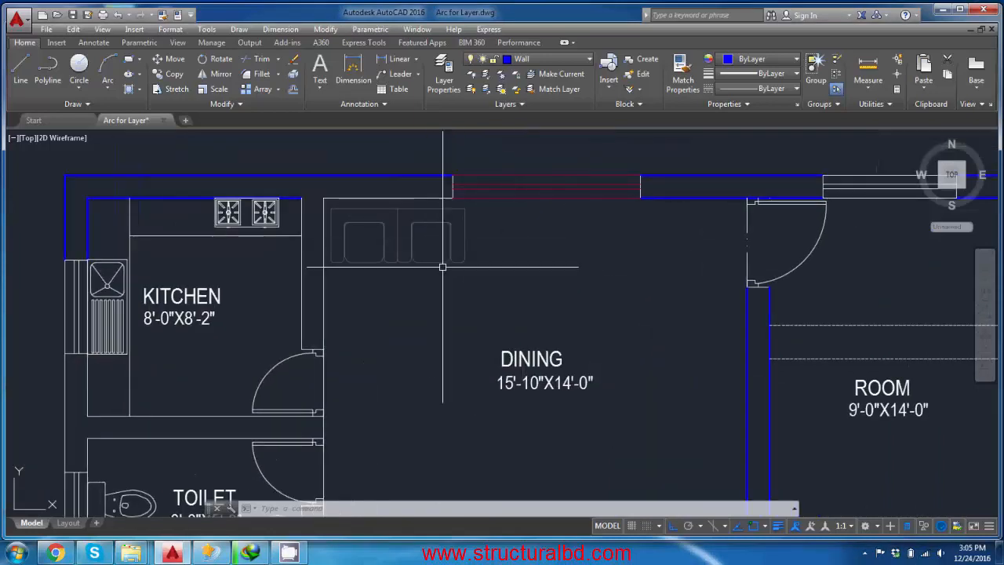
pyautogui.moveTo(401, 290); pyautogui.dragTo(424, 292, button='middle')
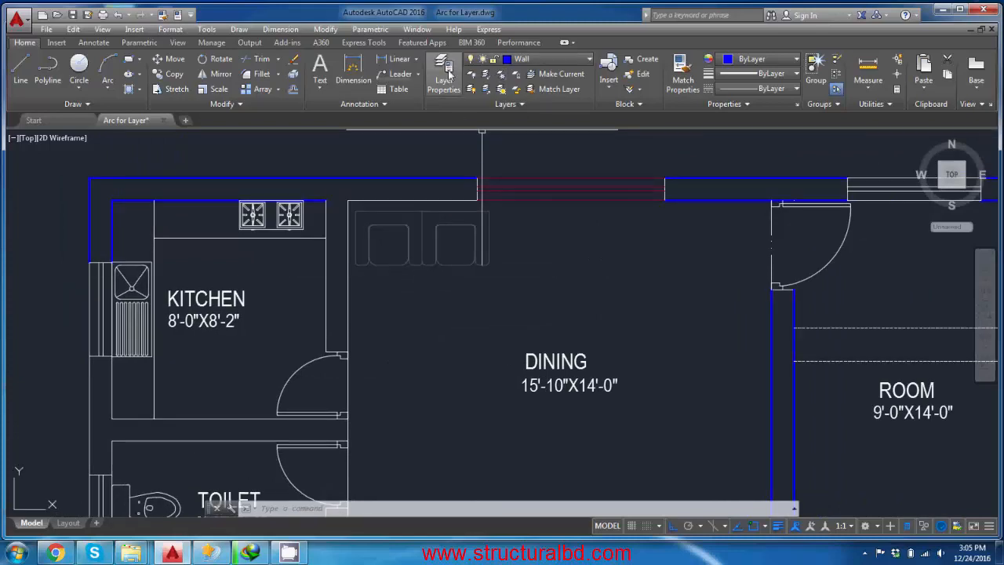
pyautogui.click(524, 59)
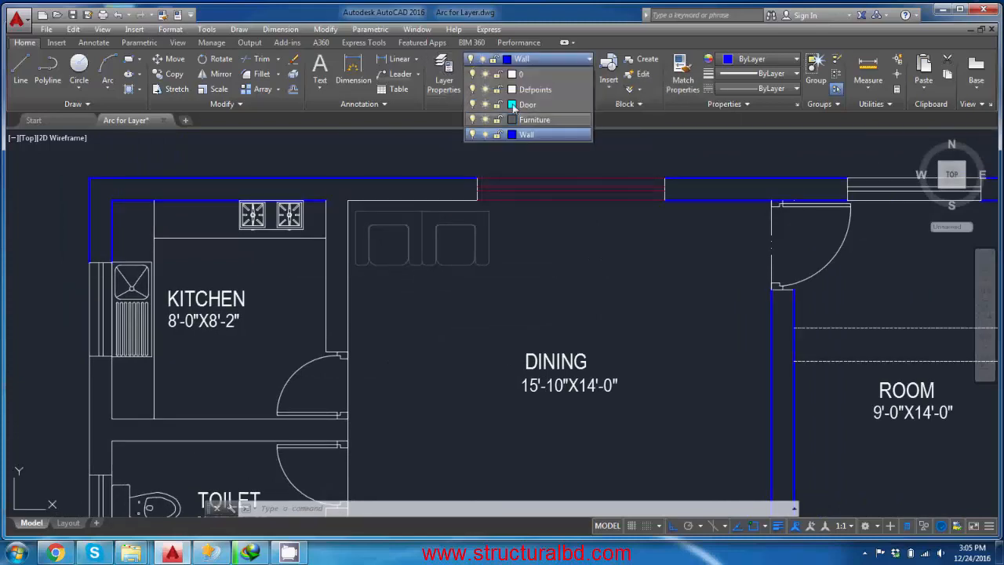
pyautogui.click(547, 308)
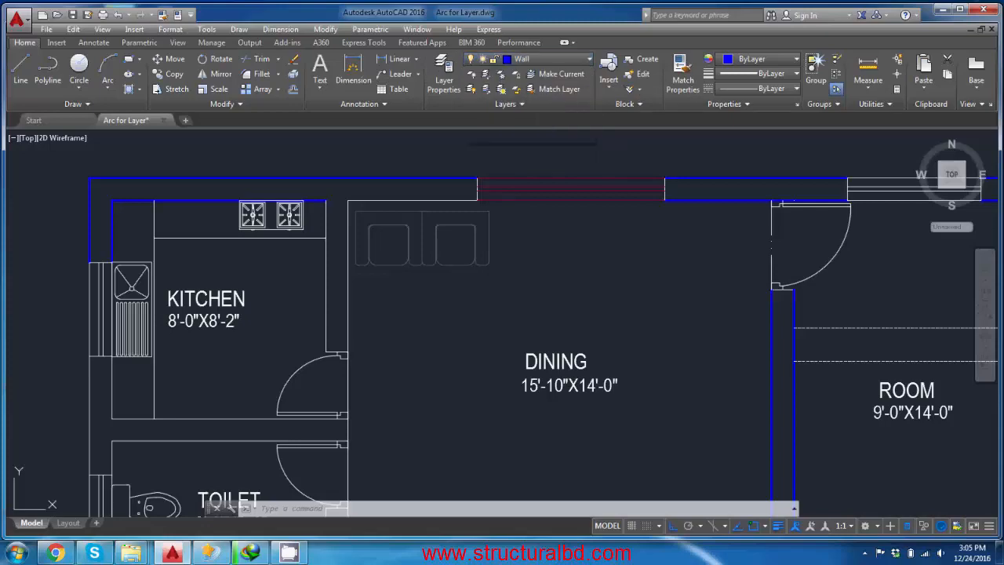
pyautogui.moveTo(394, 375); pyautogui.dragTo(567, 272, button='middle')
pyautogui.moveTo(540, 213); pyautogui.dragTo(388, 319, button='middle')
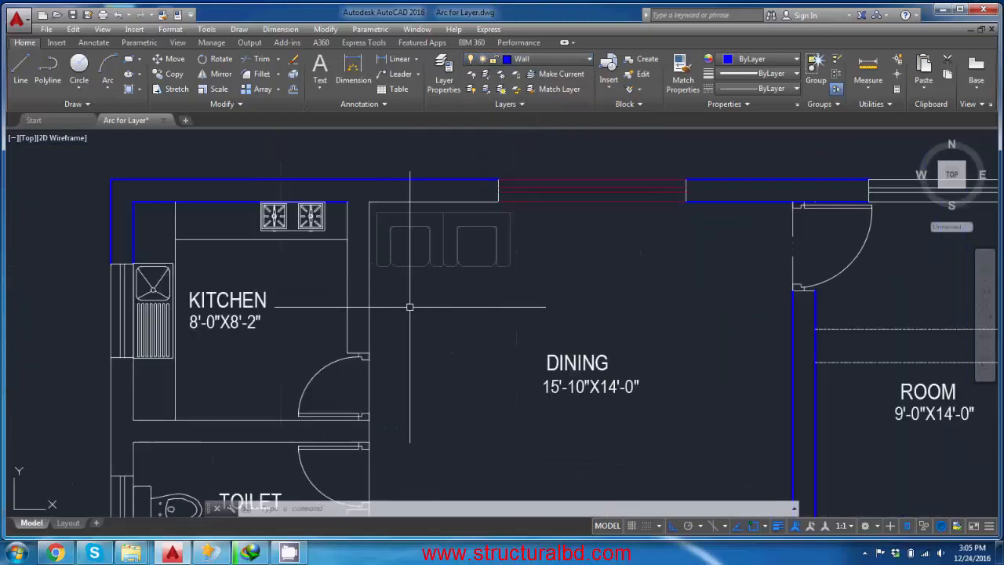
pyautogui.moveTo(552, 363); pyautogui.dragTo(539, 312, button='middle')
pyautogui.scroll(-2, 539, 312)
pyautogui.scroll(2, 475, 289)
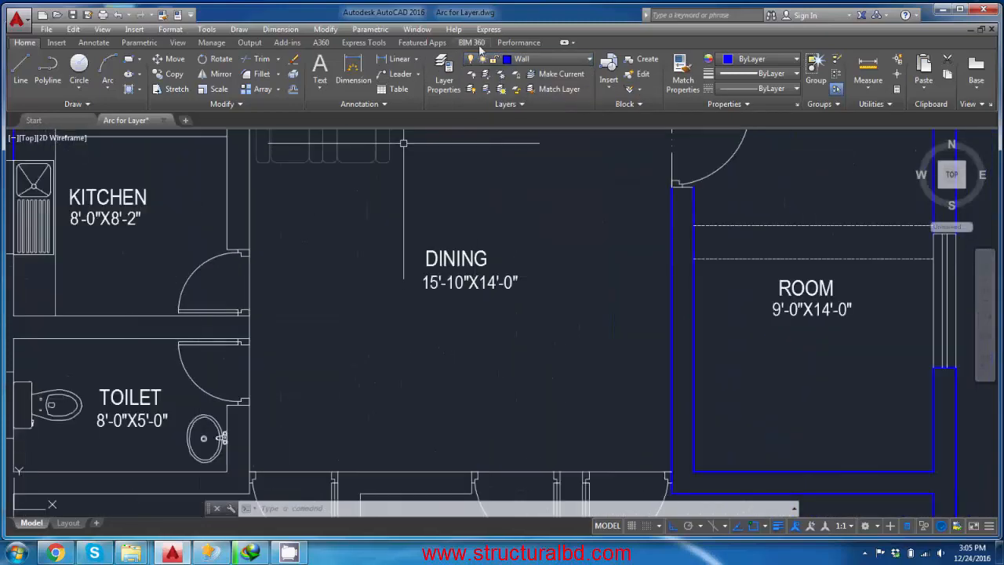
# Create a new layer named Cabinet and set its color to index color 120
pyautogui.click(444, 78)
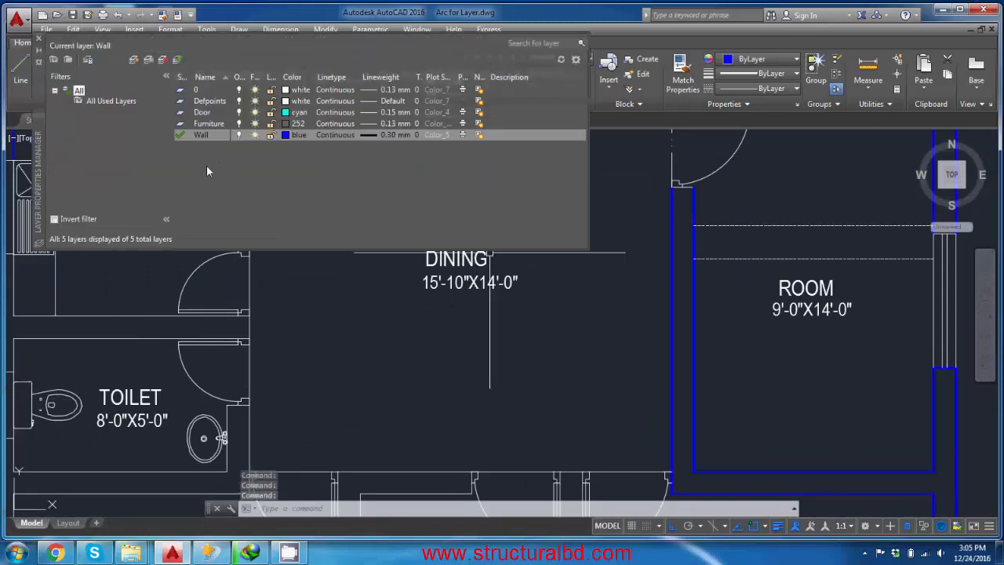
pyautogui.click(135, 63)
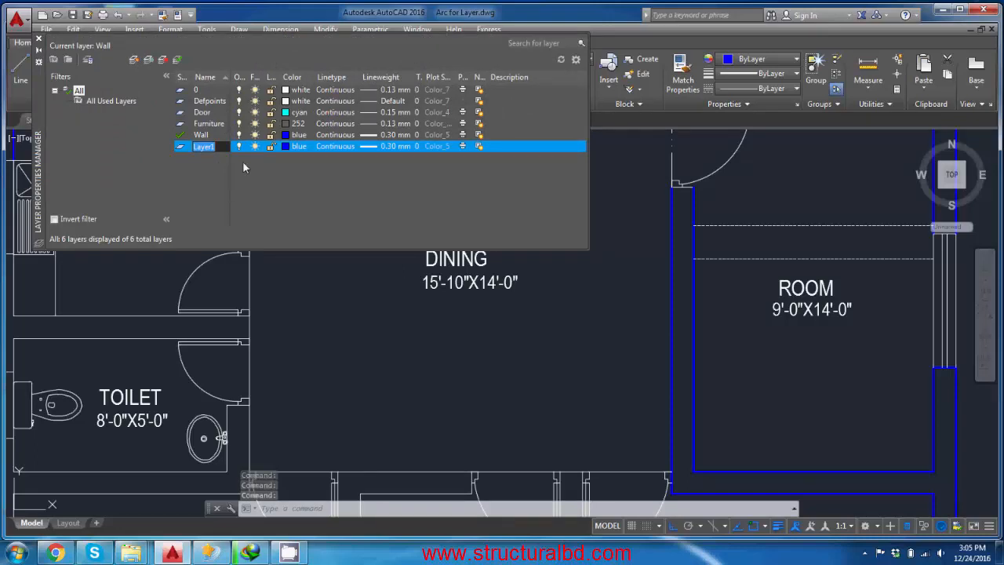
pyautogui.write('Cabinet')
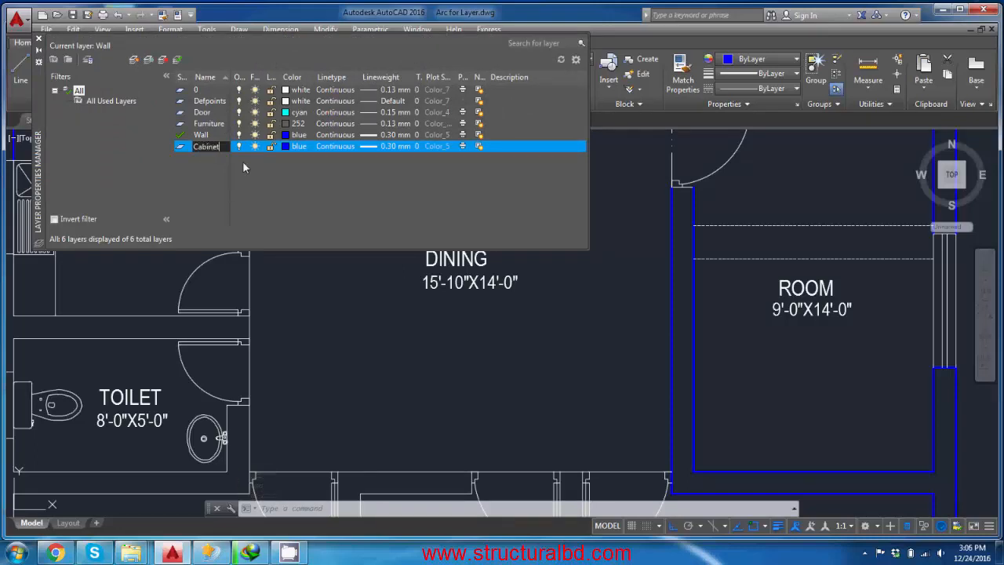
pyautogui.click(285, 147)
pyautogui.click(497, 233)
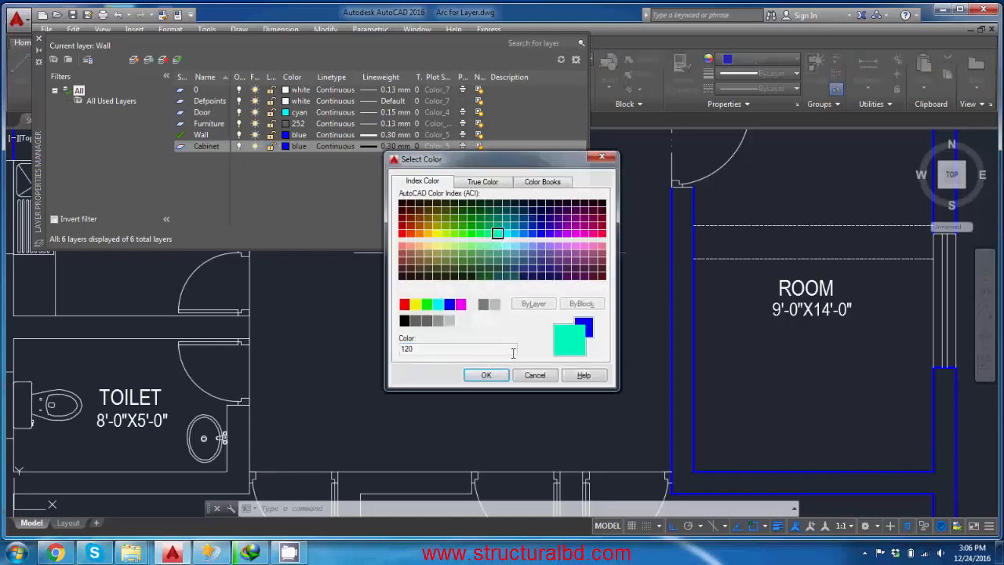
pyautogui.click(486, 376)
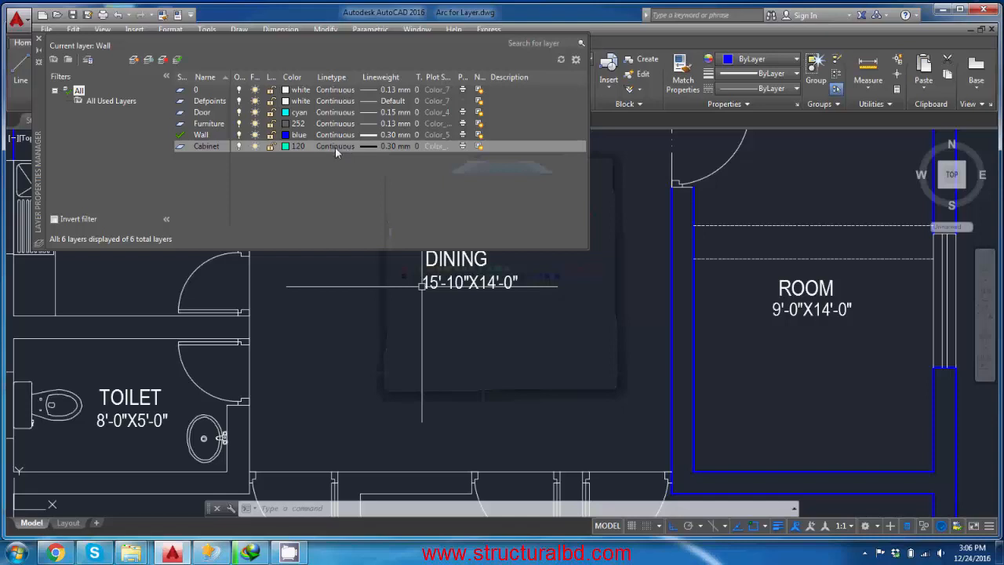
# Load the HIDDEN linetype from acad.lin and assign it to the Cabinet layer
pyautogui.click(335, 146)
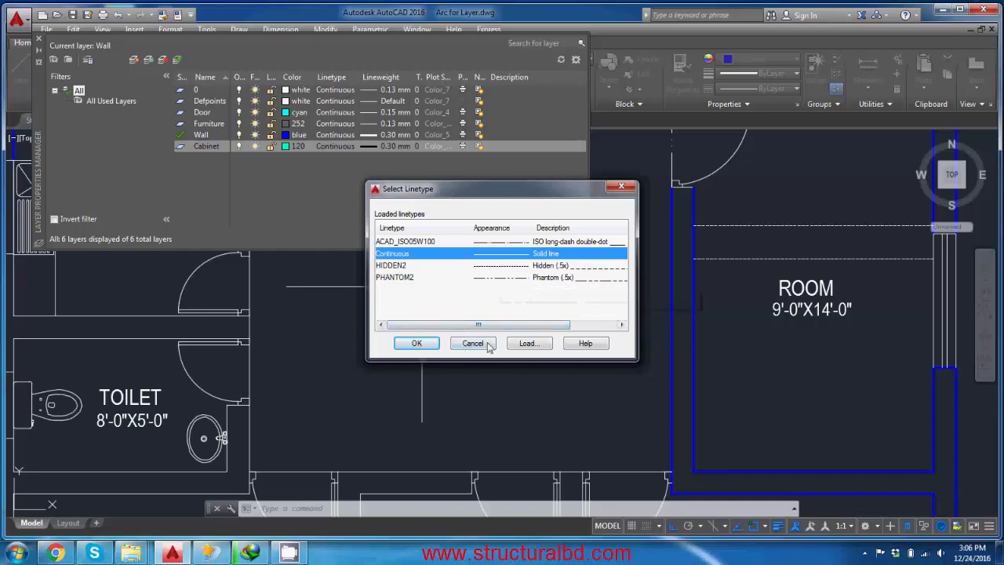
pyautogui.click(528, 344)
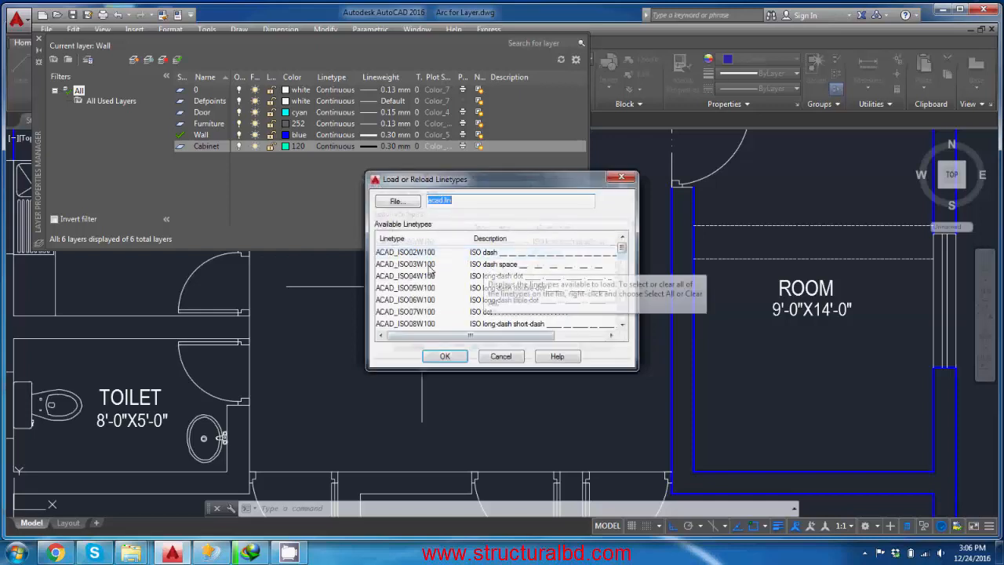
pyautogui.click(469, 265)
pyautogui.scroll(-2, 473, 296)
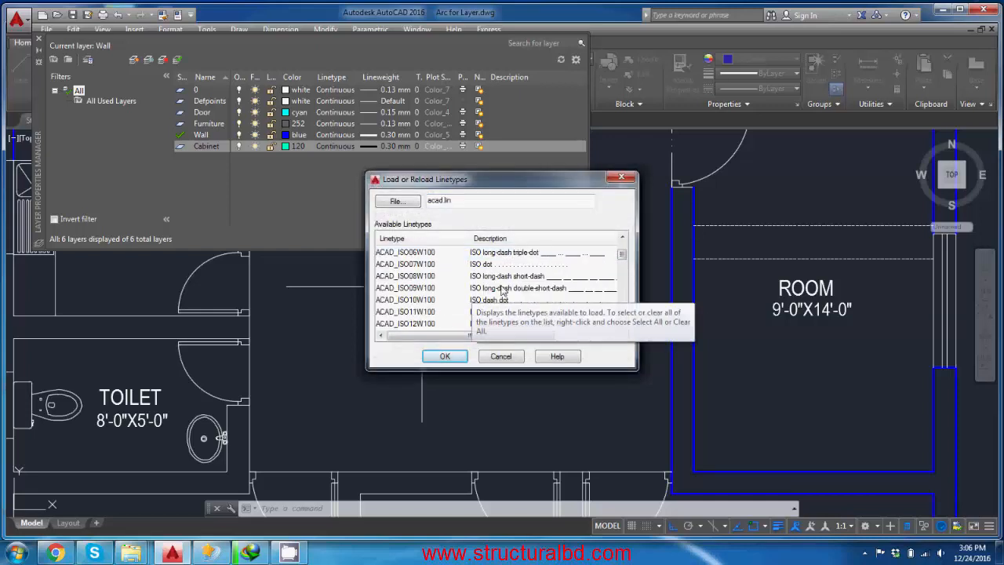
pyautogui.click(423, 265)
pyautogui.press('h')
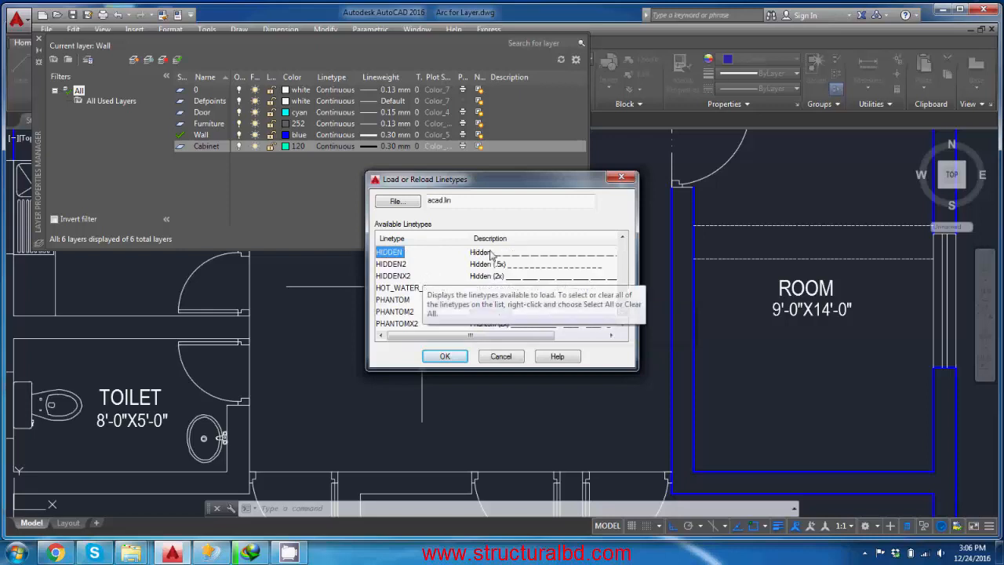
pyautogui.click(449, 357)
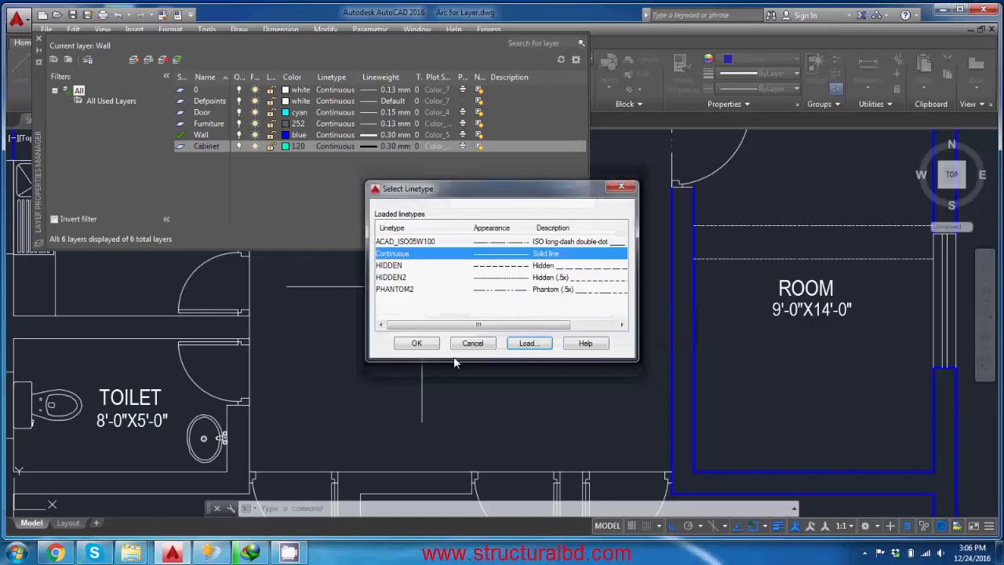
pyautogui.click(500, 268)
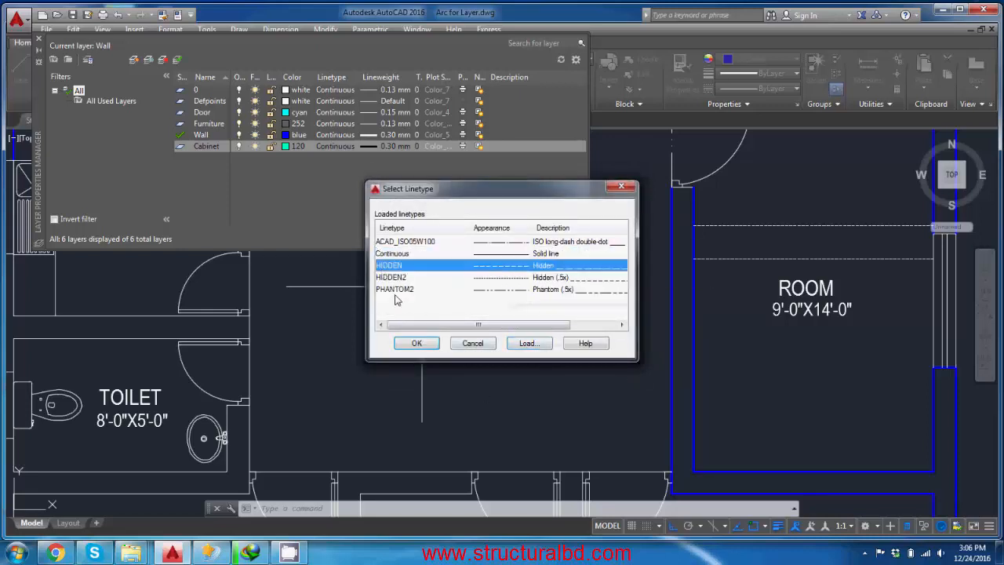
pyautogui.click(423, 344)
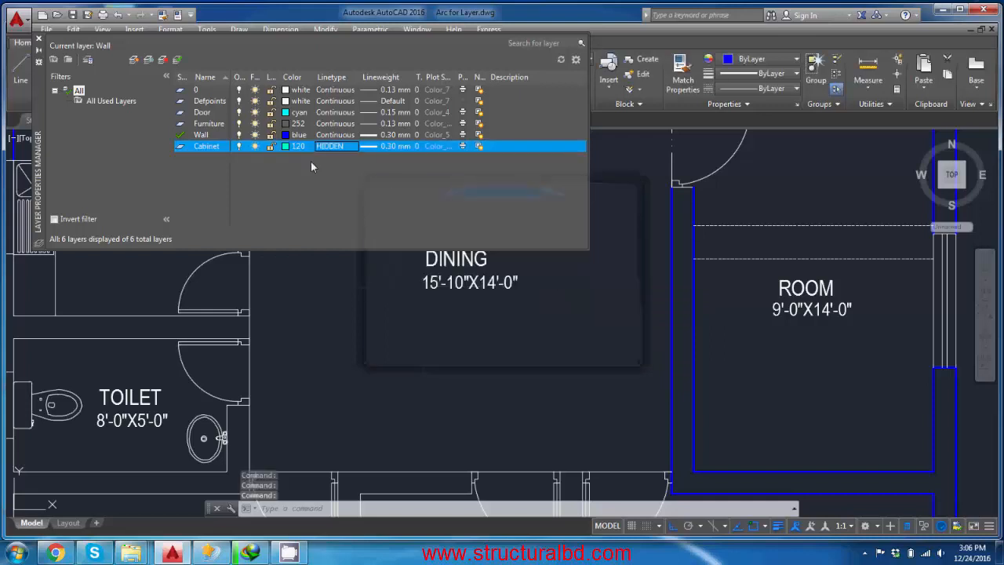
# Set the Cabinet layer's lineweight to 0.15 mm
pyautogui.click(393, 149)
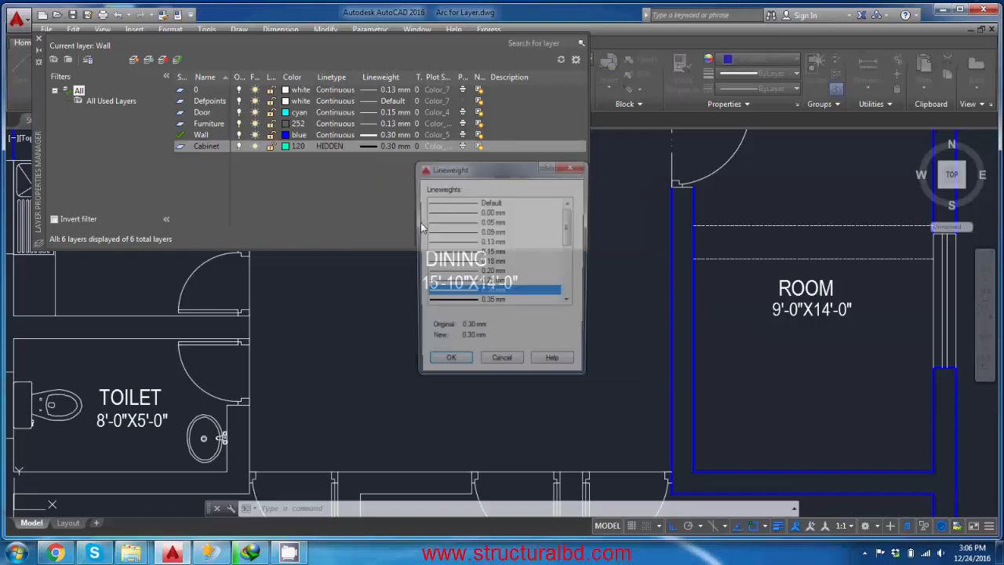
pyautogui.click(492, 252)
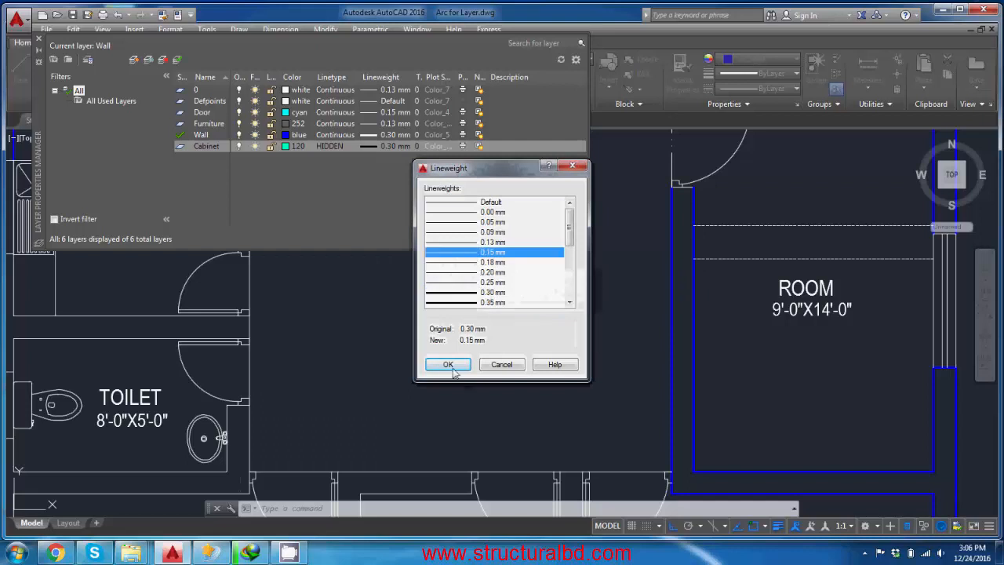
pyautogui.click(448, 364)
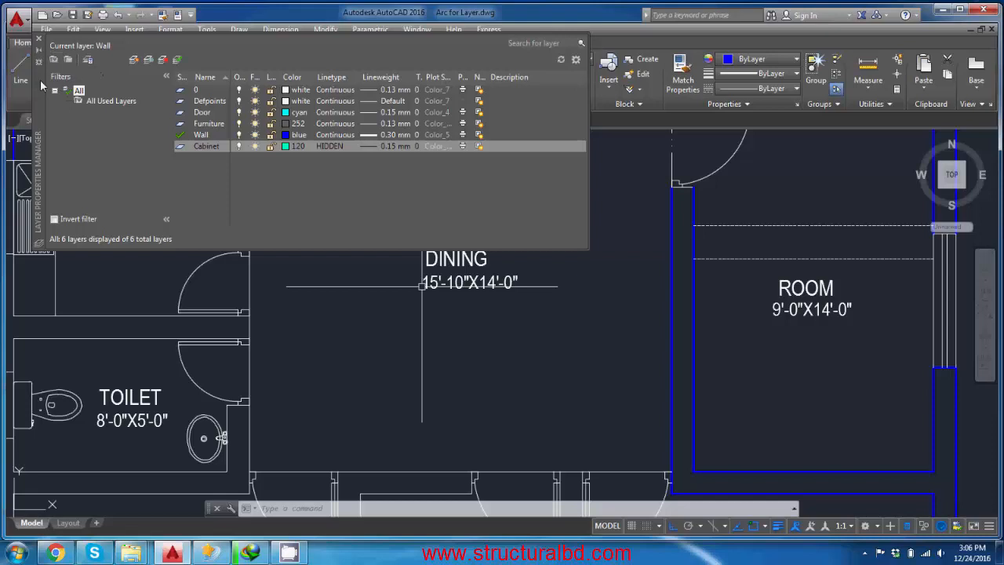
# Move the Layer Properties Manager over the drawing area and set it to auto-hide
pyautogui.moveTo(39, 83); pyautogui.dragTo(77, 198)
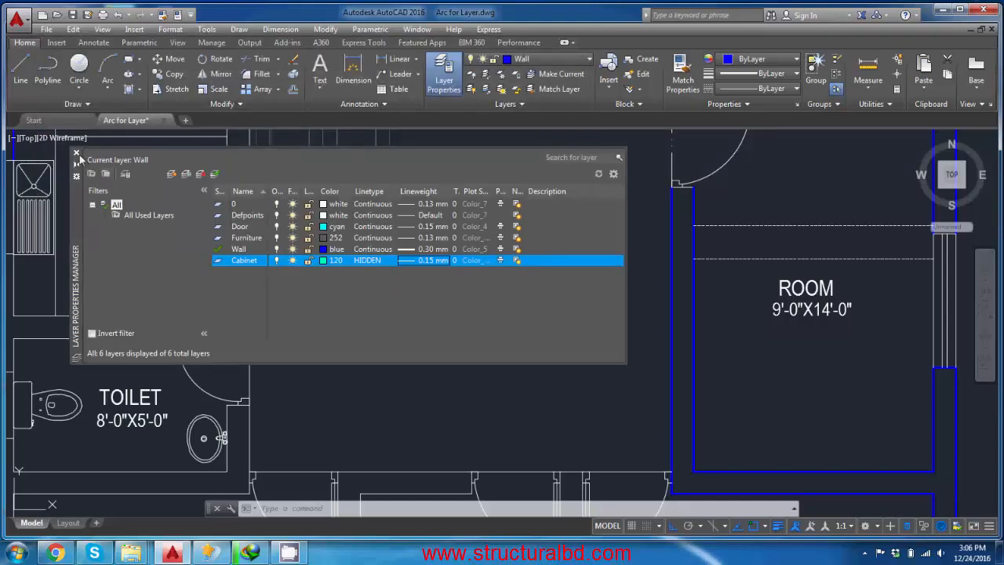
pyautogui.click(76, 166)
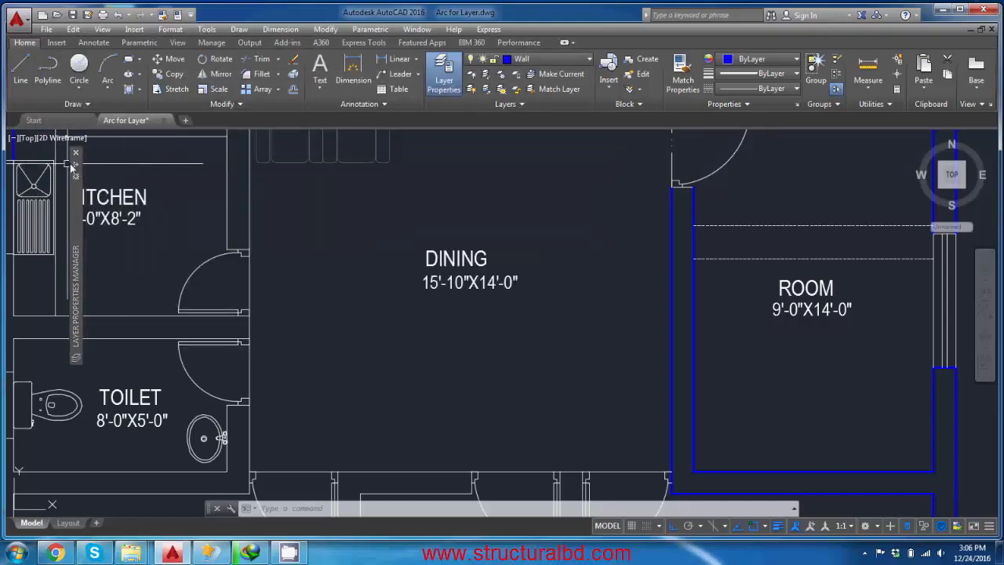
pyautogui.moveTo(76, 171)
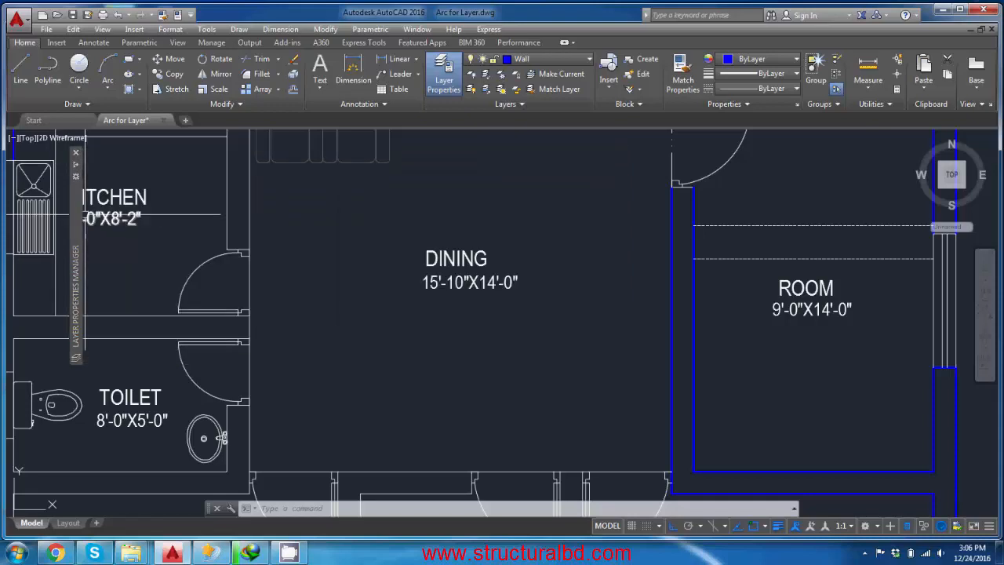
pyautogui.moveTo(77, 220)
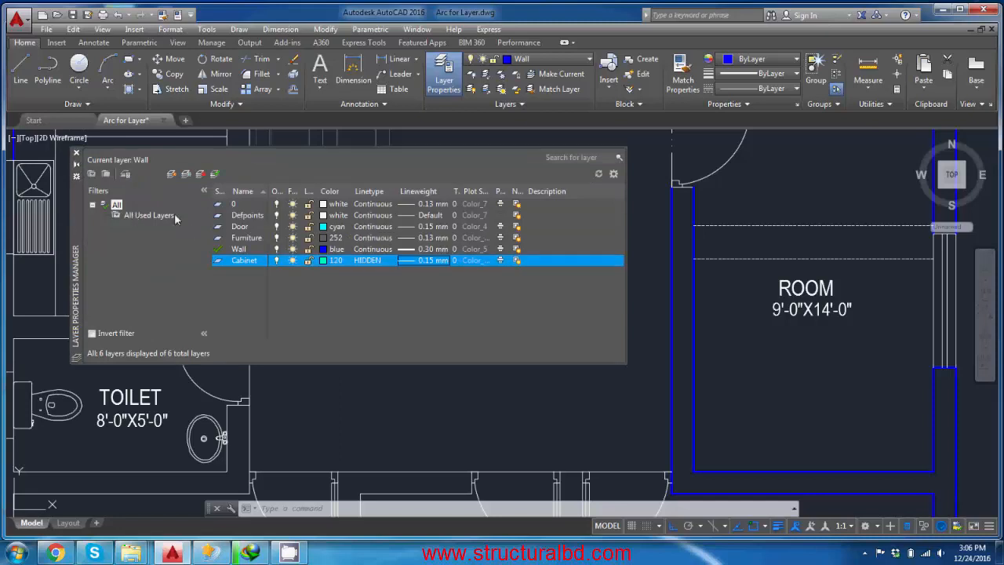
# Assign the horizontal counter line below the stove in the kitchen to the Cabinet layer
pyautogui.click(466, 342)
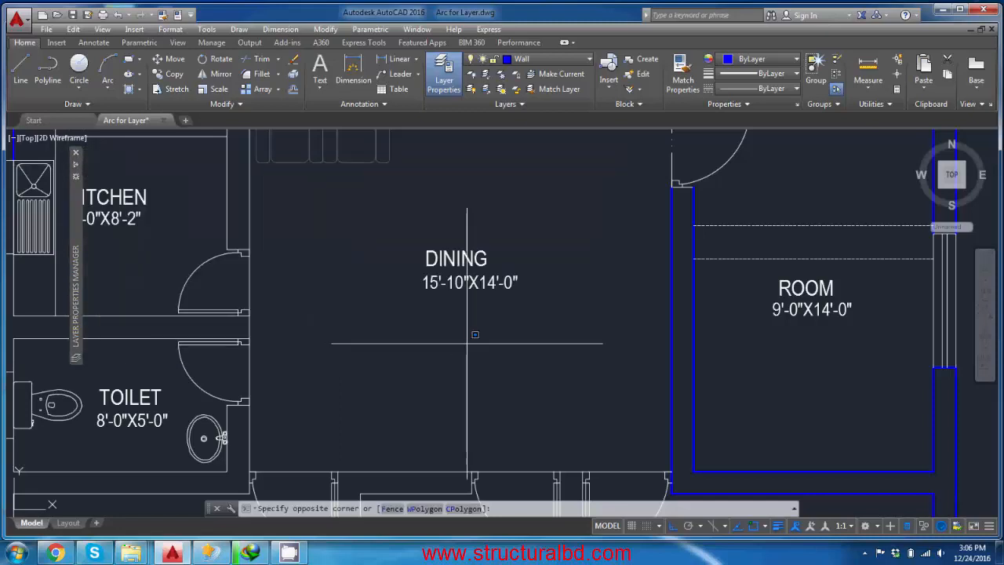
pyautogui.moveTo(482, 335); pyautogui.dragTo(466, 355, button='middle')
pyautogui.scroll(-2, 466, 356)
pyautogui.click(453, 358)
pyautogui.moveTo(345, 299); pyautogui.dragTo(466, 325, button='middle')
pyautogui.scroll(6, 345, 249)
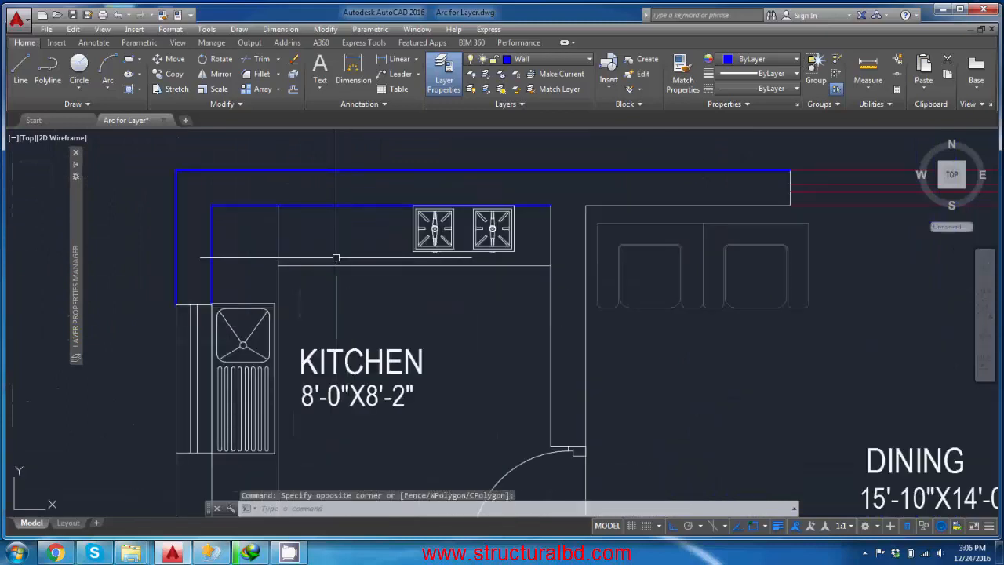
pyautogui.click(371, 282)
pyautogui.click(312, 234)
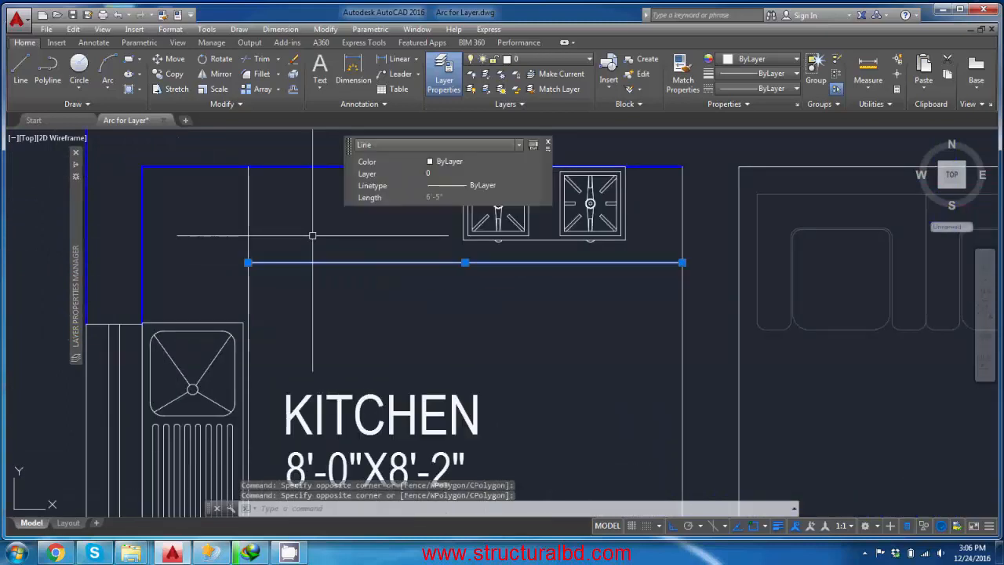
pyautogui.click(562, 58)
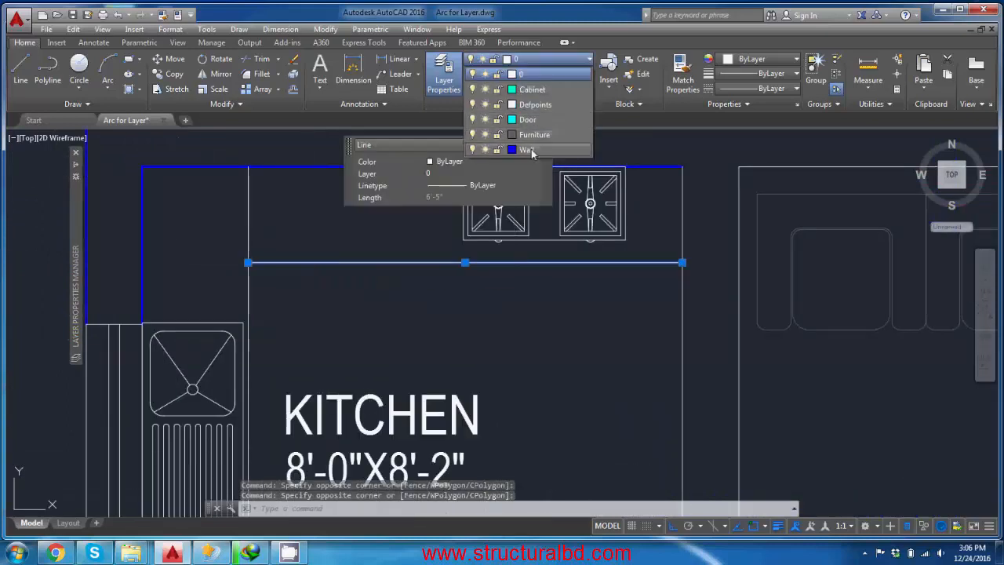
pyautogui.click(532, 90)
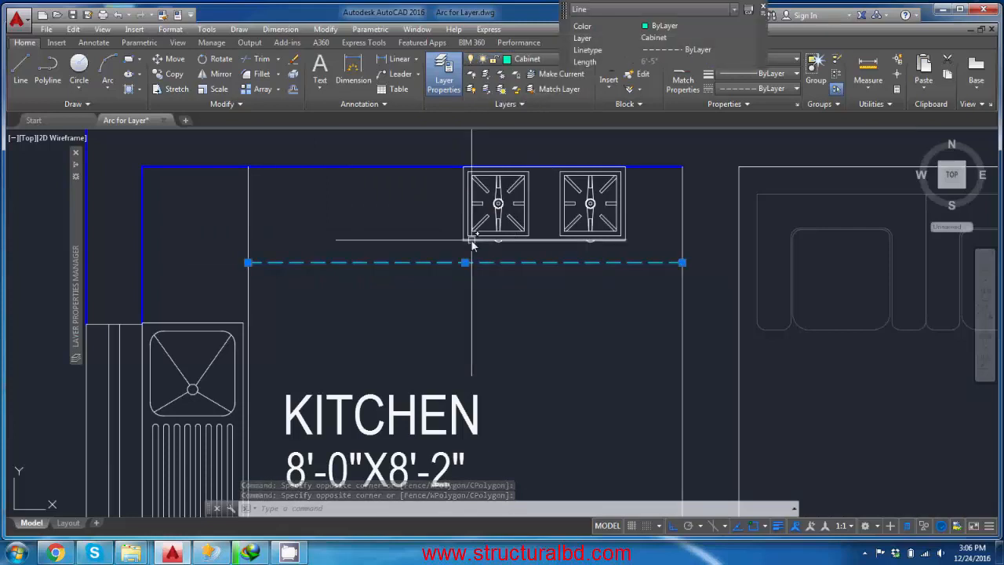
pyautogui.scroll(-2, 455, 275)
pyautogui.press('Escape')
# Check the layer, color and linetype properties of the kitchen's horizontal counter line
pyautogui.click(414, 284)
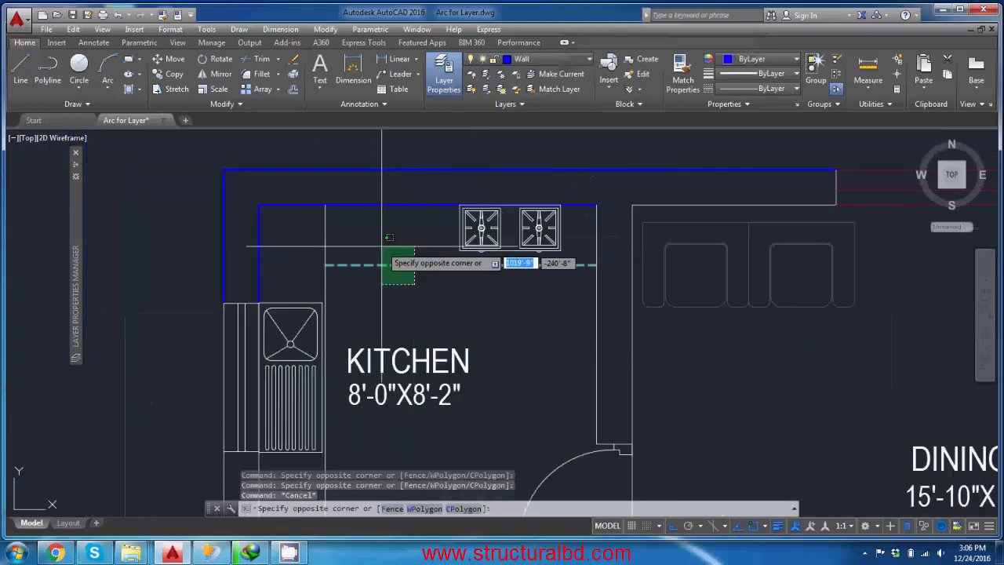
pyautogui.click(388, 237)
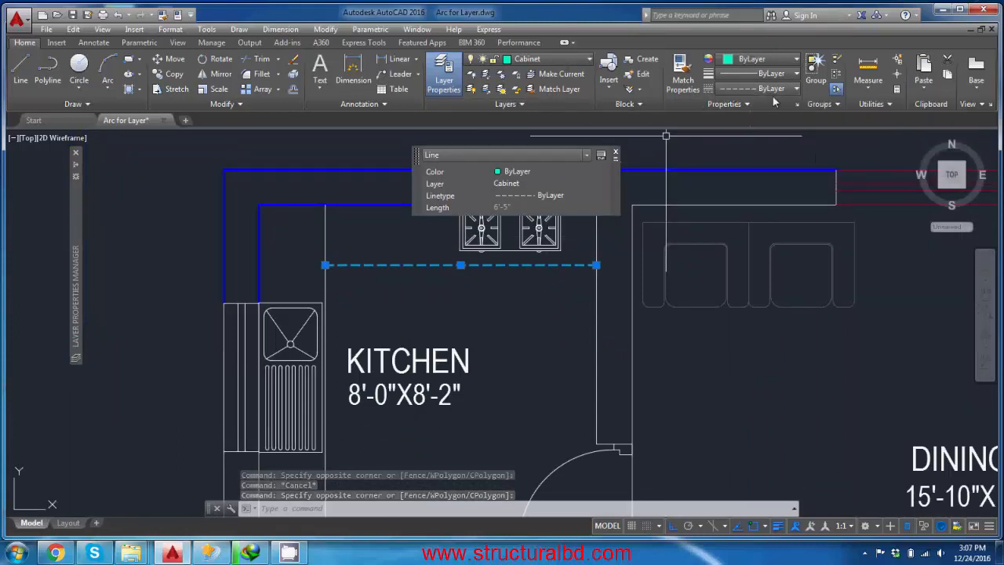
pyautogui.scroll(3, 542, 260)
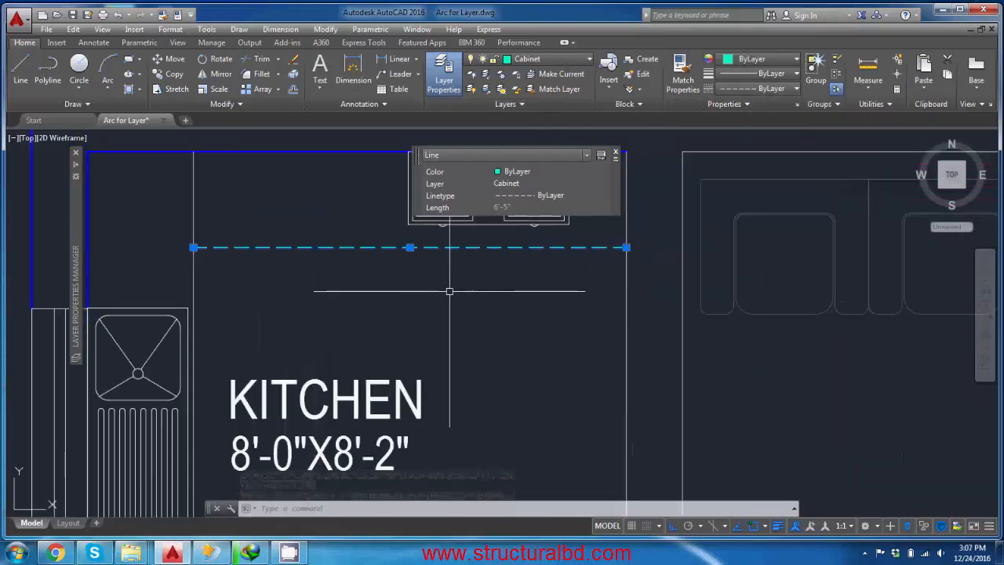
pyautogui.press('Escape')
pyautogui.scroll(-4, 424, 260)
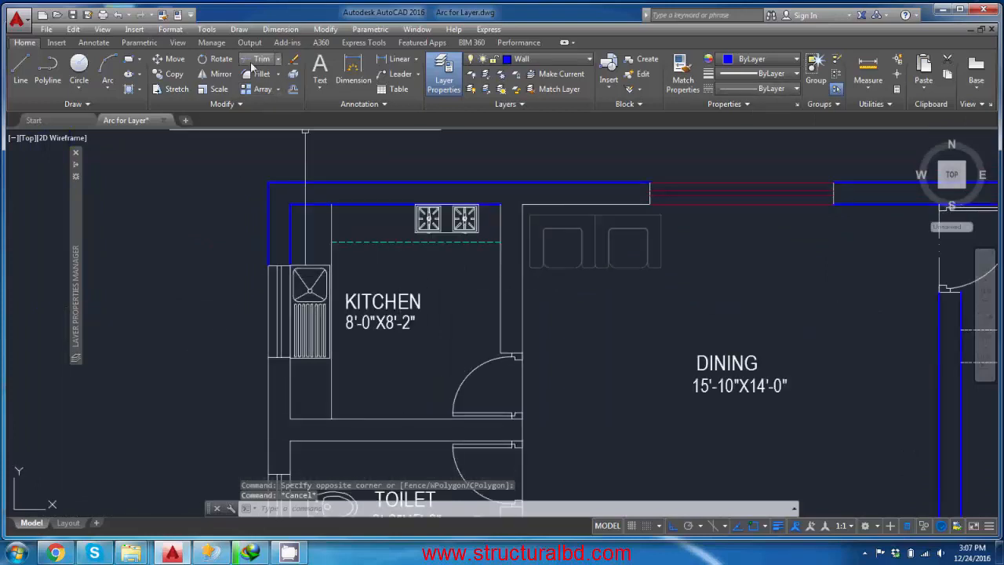
pyautogui.moveTo(419, 346); pyautogui.dragTo(393, 358, button='middle')
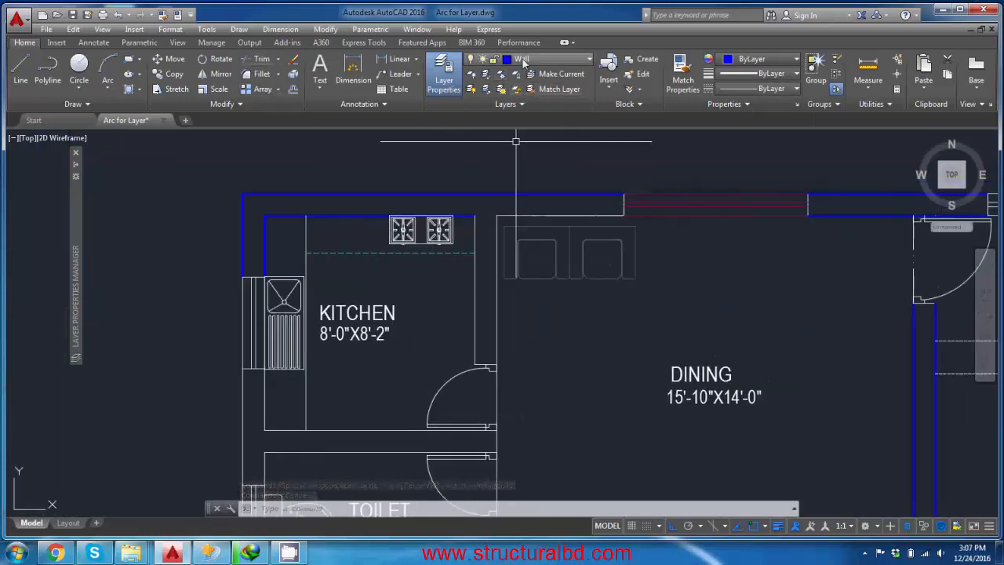
# Make Cabinet the current layer
pyautogui.moveTo(378, 275); pyautogui.dragTo(378, 264, button='middle')
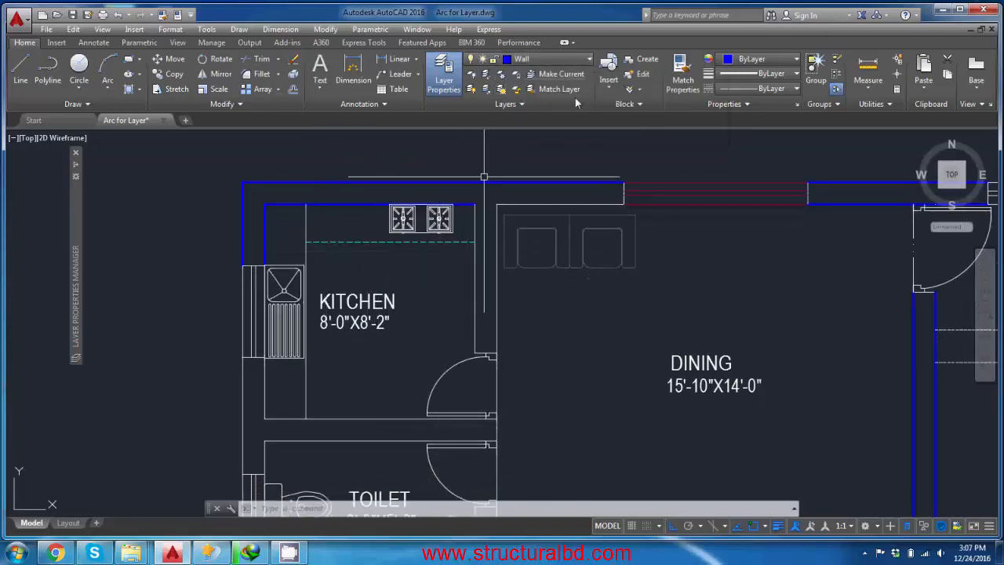
pyautogui.click(549, 59)
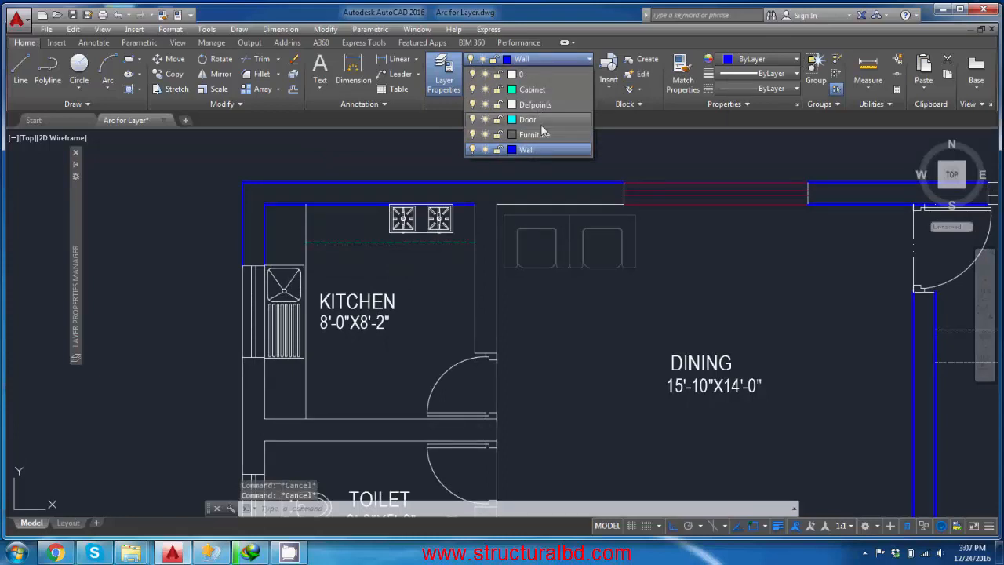
pyautogui.click(568, 89)
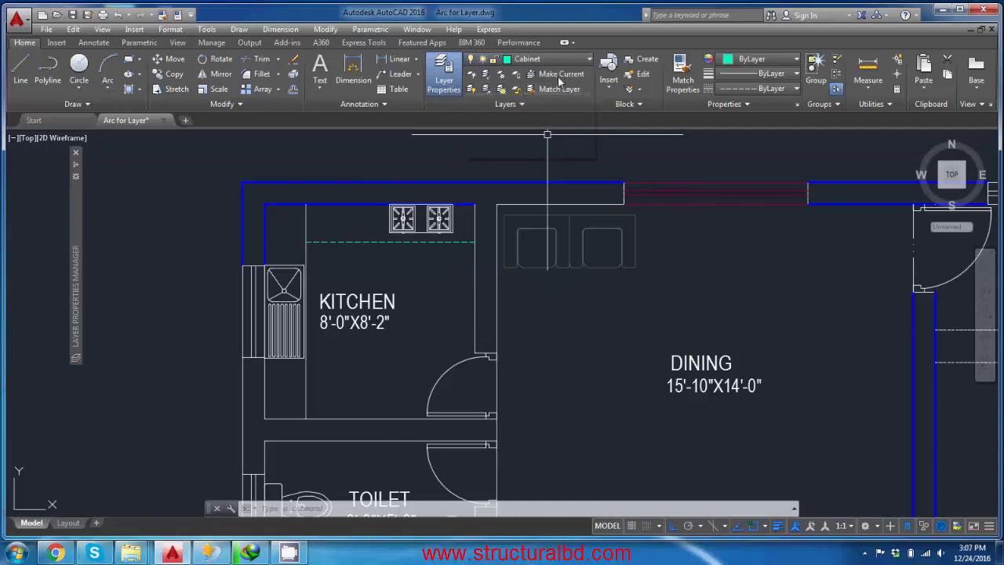
# Draw a horizontal line on the Cabinet layer above the floor plan's upper wall, spanning the kitchen and part of the dining room
pyautogui.moveTo(439, 272); pyautogui.dragTo(446, 283, button='middle')
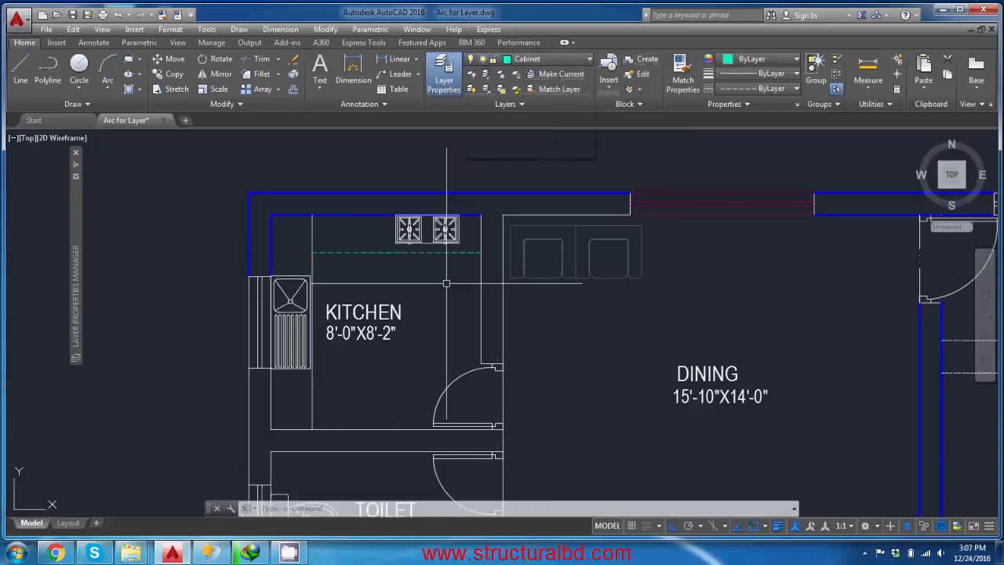
pyautogui.click(20, 69)
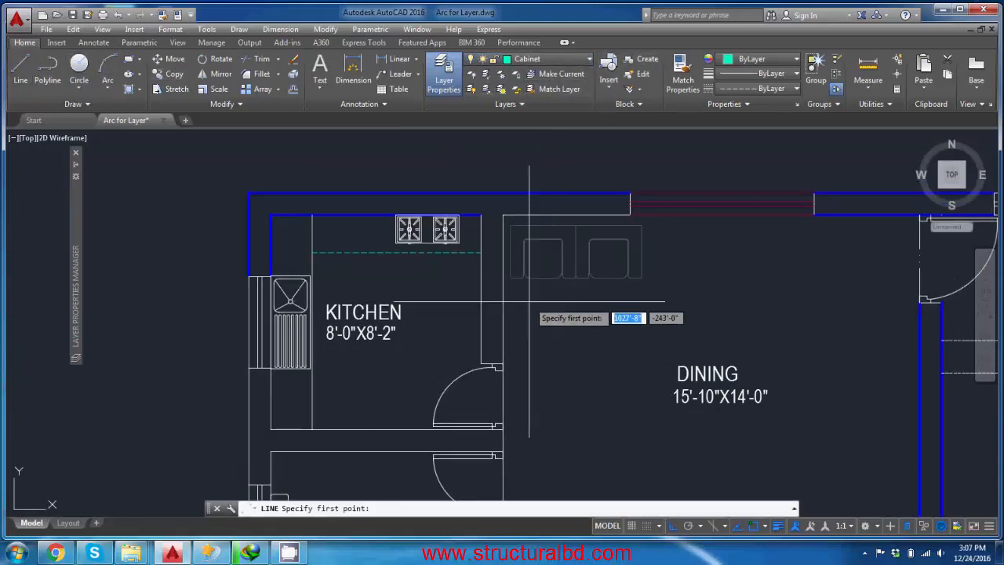
pyautogui.moveTo(529, 300); pyautogui.dragTo(549, 403, button='middle')
pyautogui.click(293, 248)
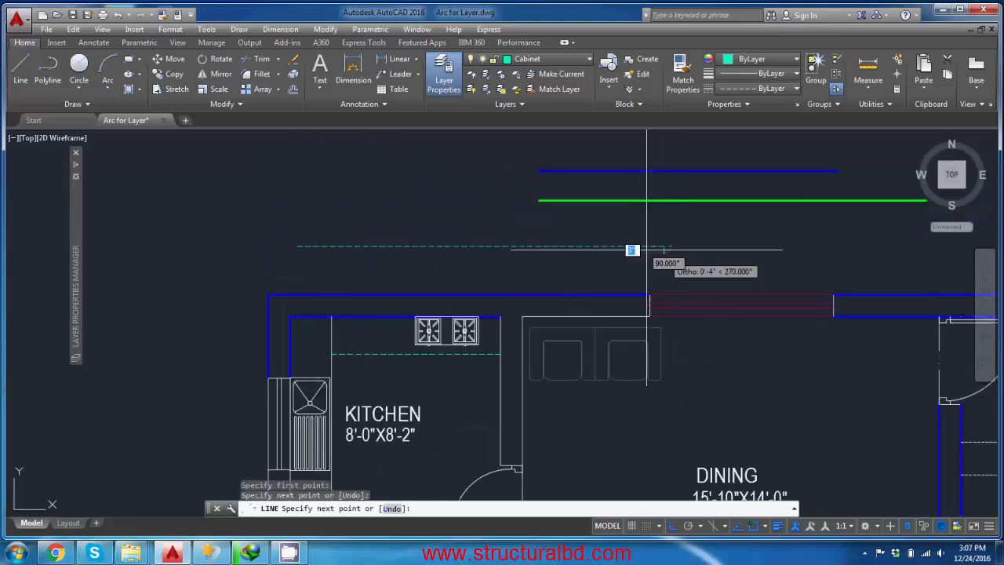
pyautogui.press('Escape')
# Examine the color and dash pattern of the new Cabinet line above the kitchen
pyautogui.scroll(4, 466, 261)
pyautogui.click(492, 269)
pyautogui.click(460, 223)
pyautogui.scroll(-6, 412, 258)
pyautogui.press('Escape')
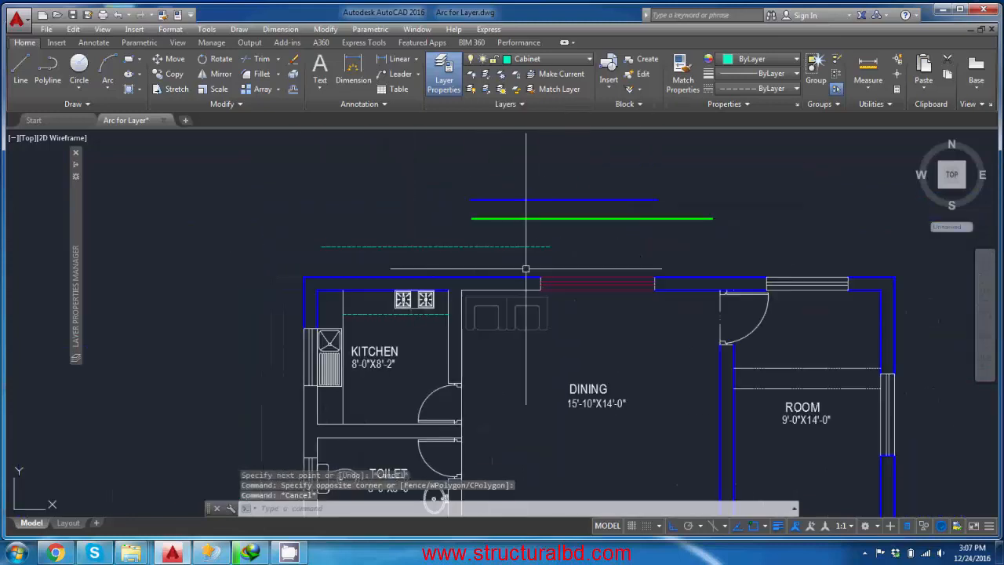
pyautogui.scroll(4, 526, 269)
pyautogui.scroll(-4, 571, 242)
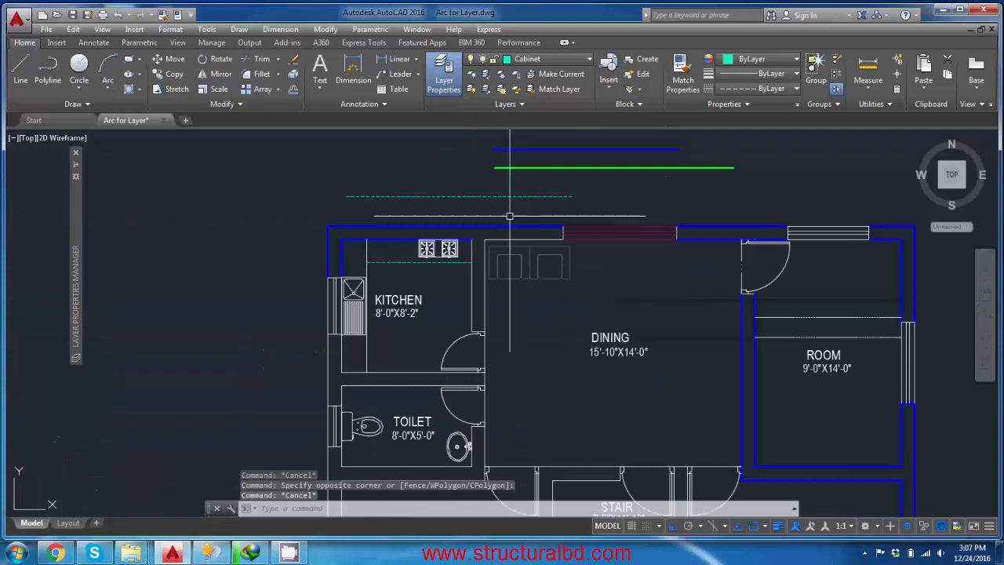
pyautogui.scroll(4, 471, 206)
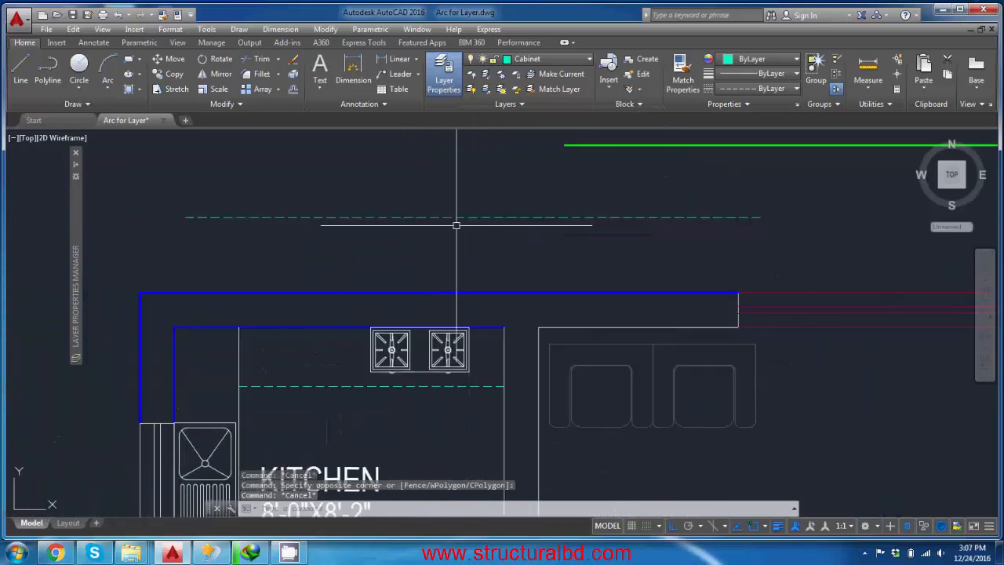
pyautogui.scroll(-2, 455, 225)
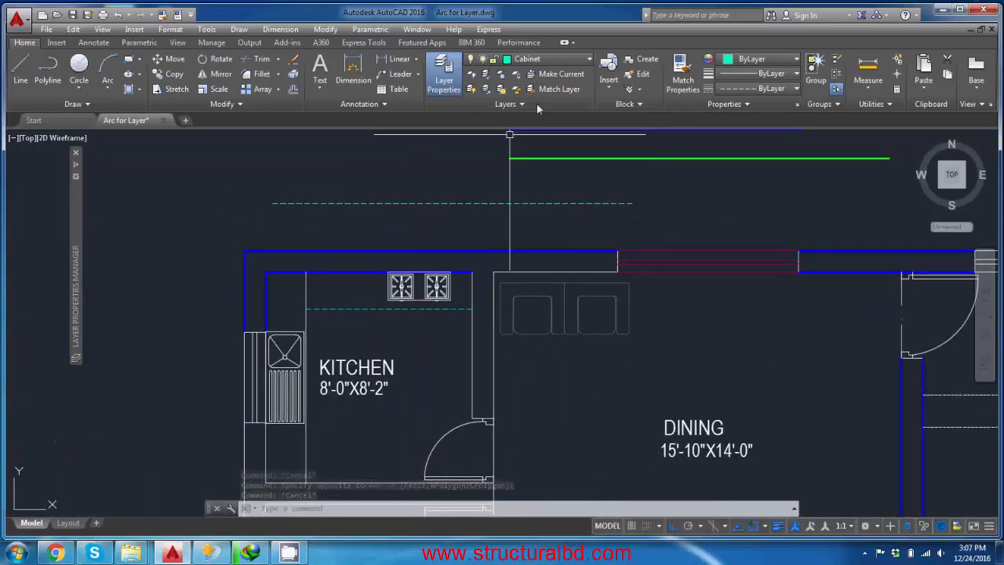
pyautogui.moveTo(494, 258); pyautogui.dragTo(462, 279, button='middle')
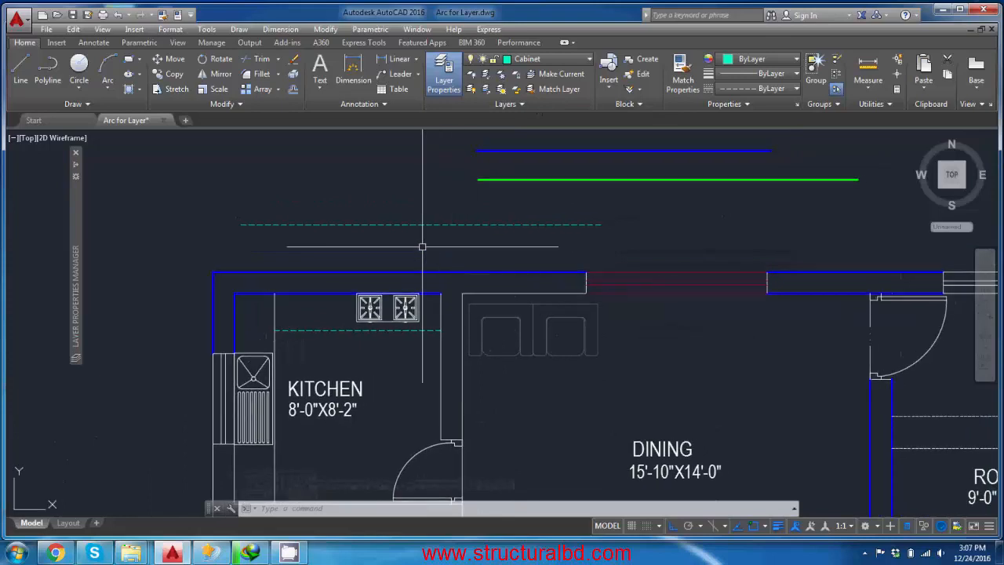
pyautogui.scroll(-2, 448, 233)
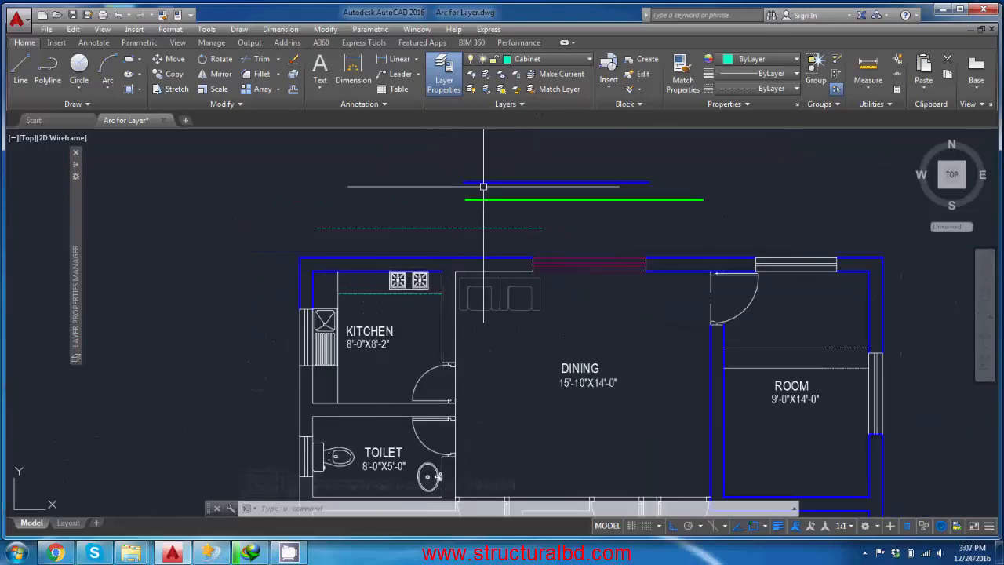
# Make Wall the current layer and turn off the Cabinet layer
pyautogui.click(579, 61)
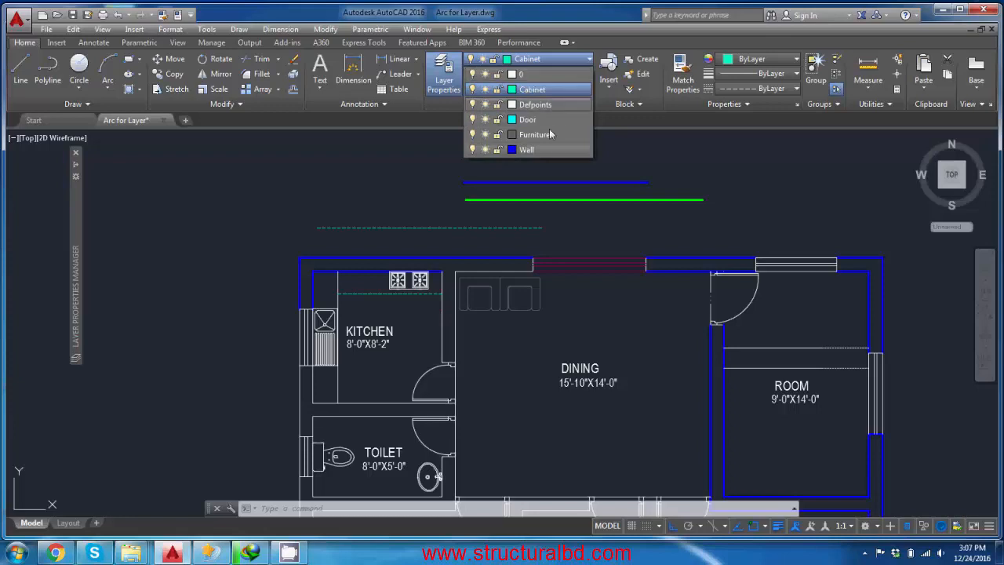
pyautogui.click(536, 150)
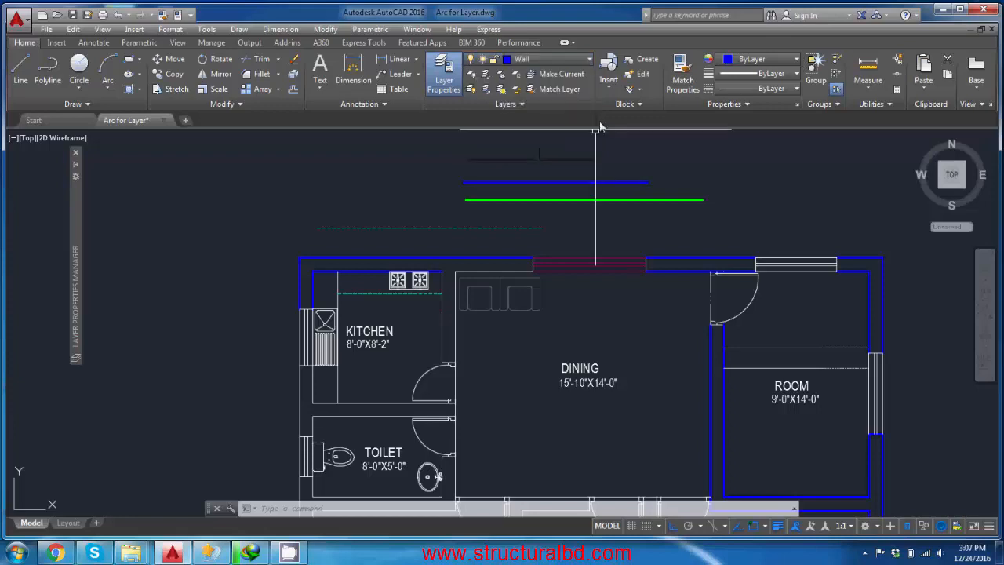
pyautogui.click(549, 59)
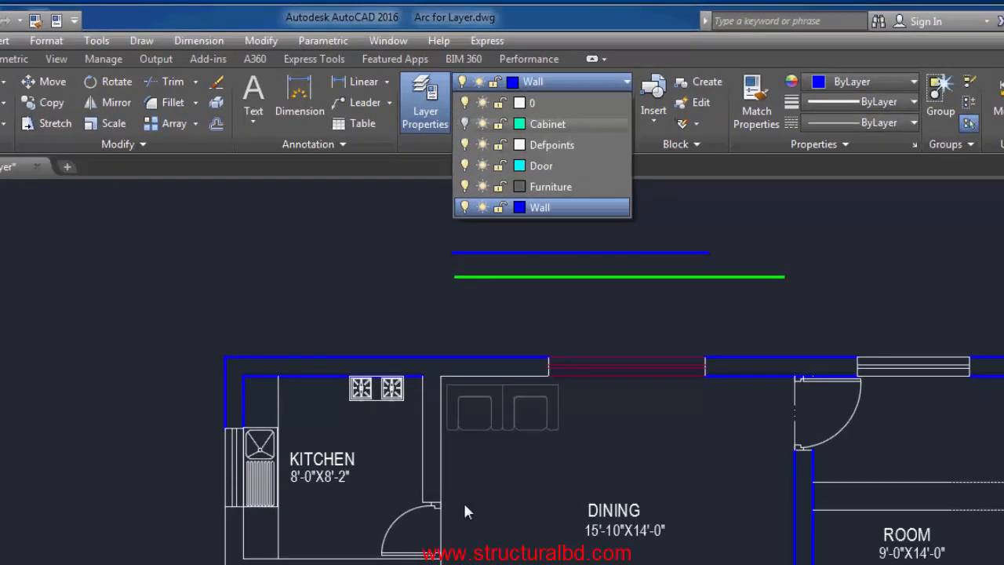
pyautogui.click(544, 330)
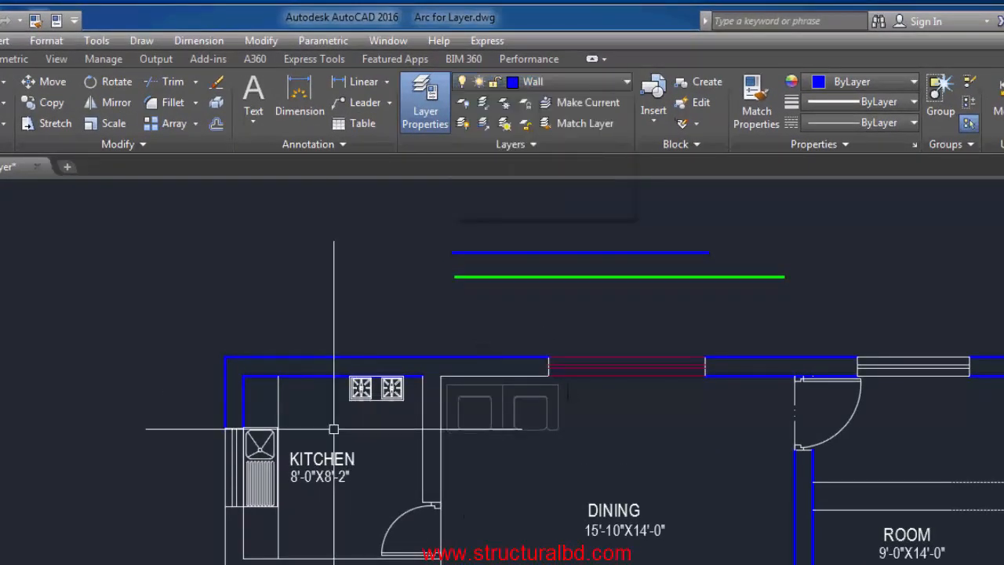
# Turn the Cabinet layer back on and check its freeze option
pyautogui.click(510, 84)
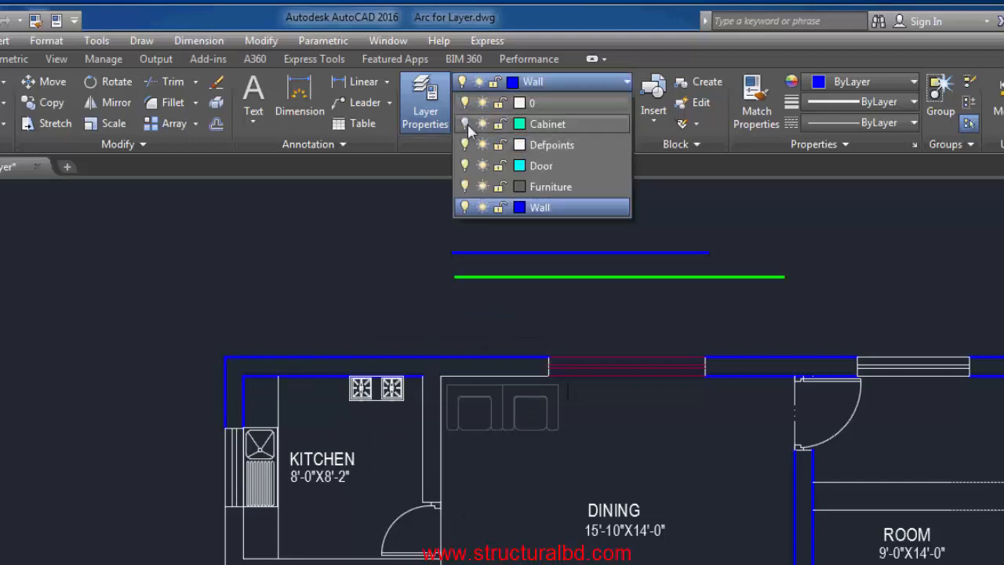
pyautogui.click(465, 124)
pyautogui.click(412, 320)
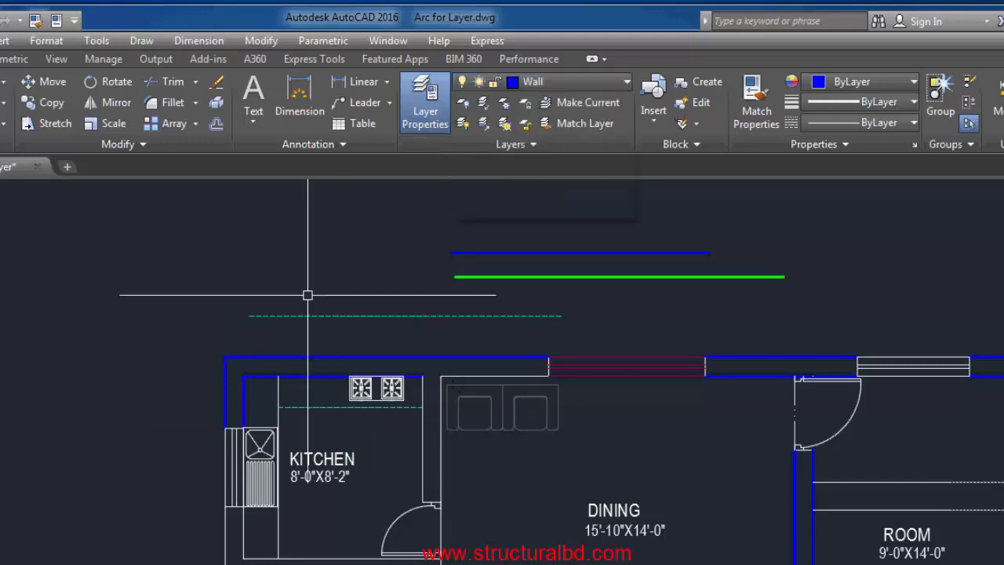
pyautogui.click(506, 83)
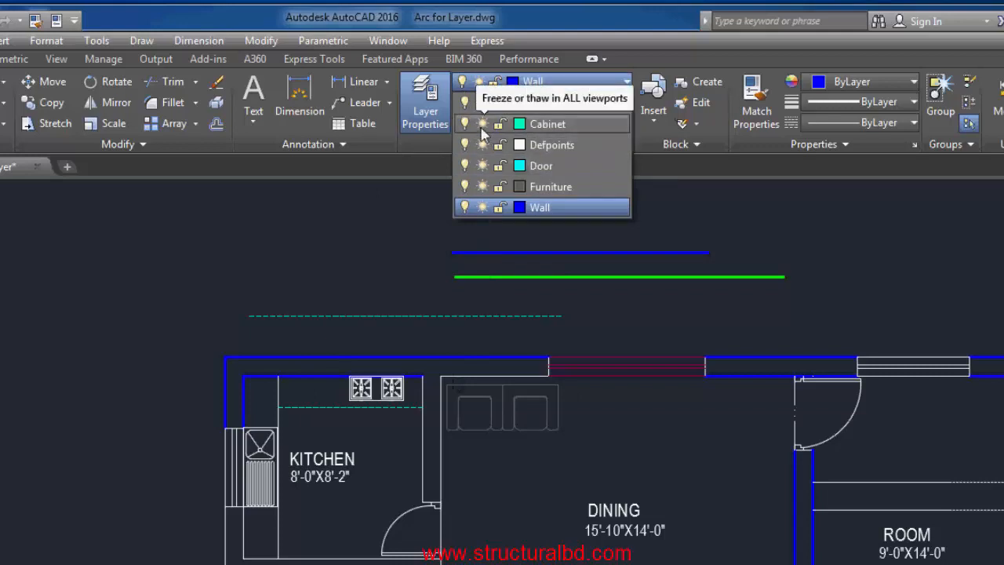
pyautogui.click(364, 262)
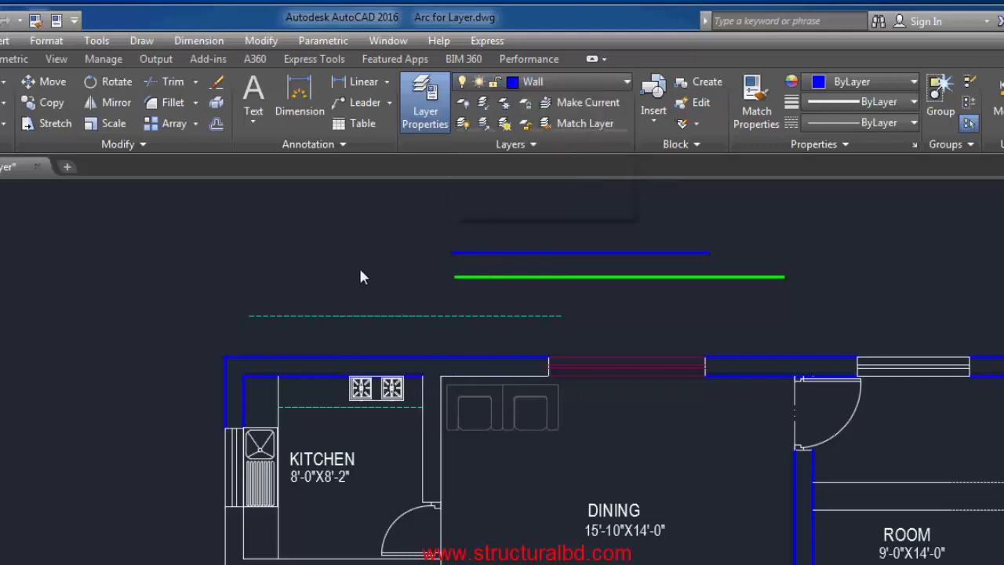
# Draw a horizontal line about 97'-2" long on the Wall layer above the floor plan, extending well past its right side
pyautogui.moveTo(443, 313); pyautogui.dragTo(452, 359, button='middle')
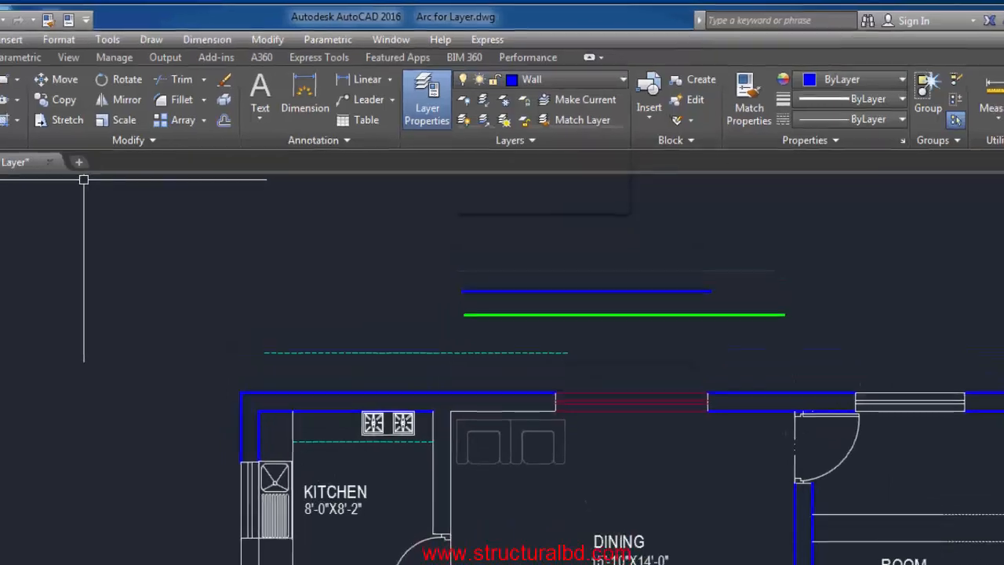
pyautogui.click(20, 70)
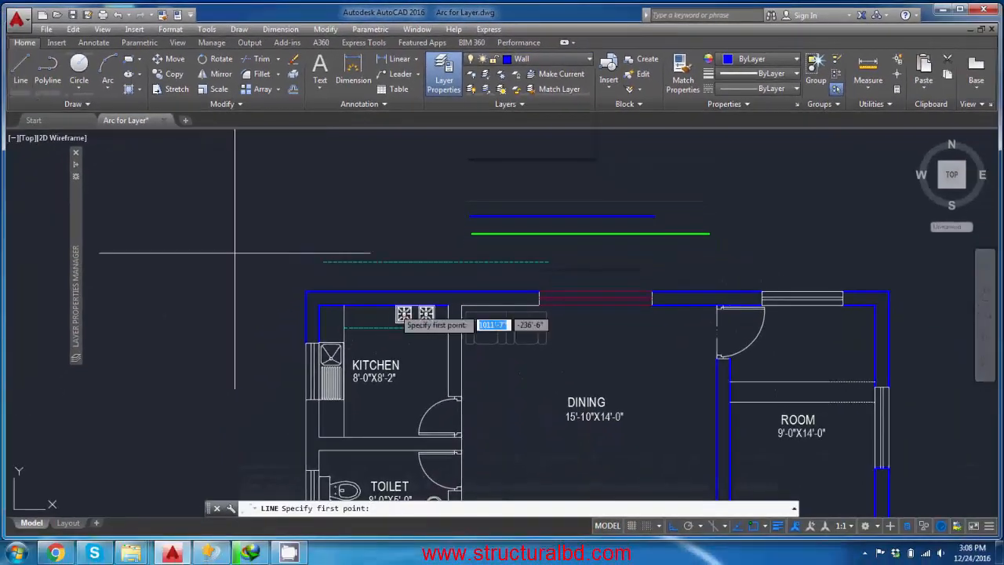
pyautogui.scroll(-4, 325, 370)
pyautogui.click(303, 240)
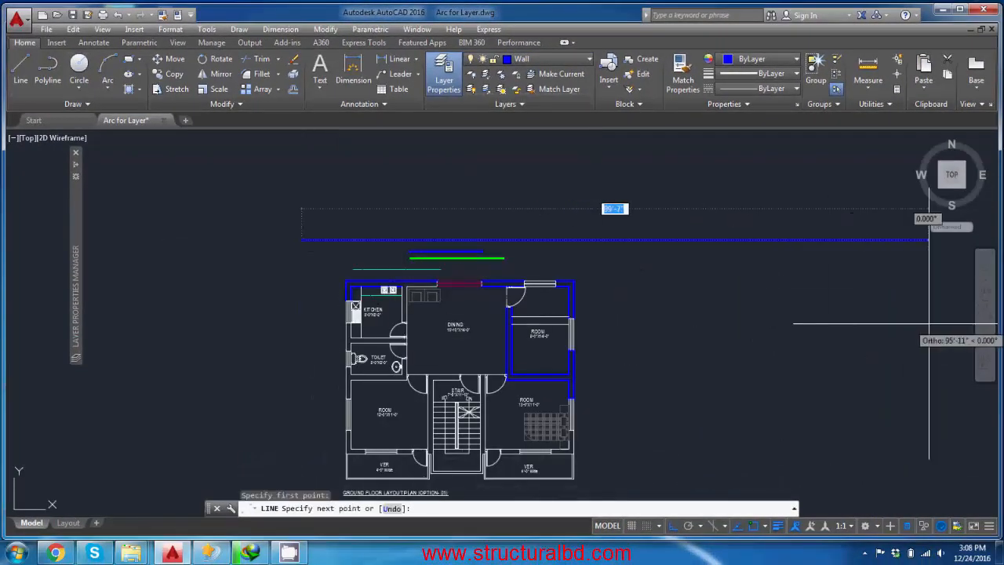
pyautogui.click(914, 243)
pyautogui.rightClick(685, 208)
pyautogui.click(717, 230)
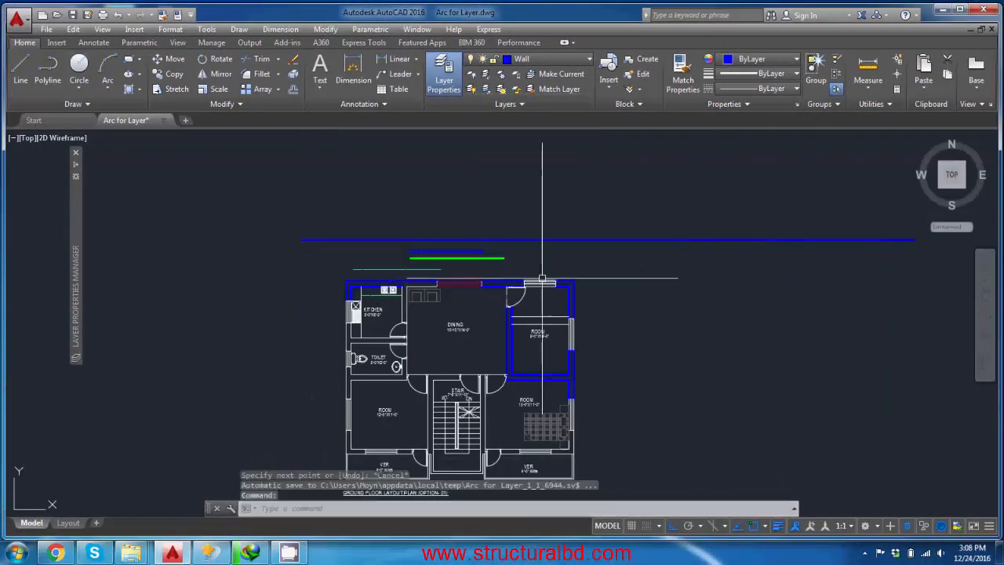
# Assign the long horizontal line above the floor plan to the Cabinet layer
pyautogui.scroll(2, 546, 278)
pyautogui.click(641, 274)
pyautogui.click(597, 208)
pyautogui.click(549, 59)
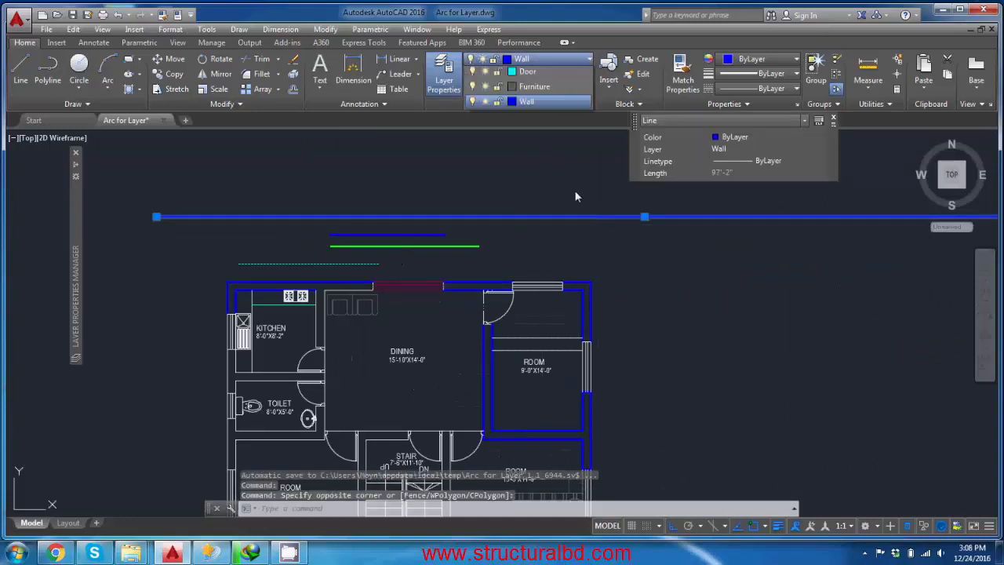
pyautogui.click(532, 93)
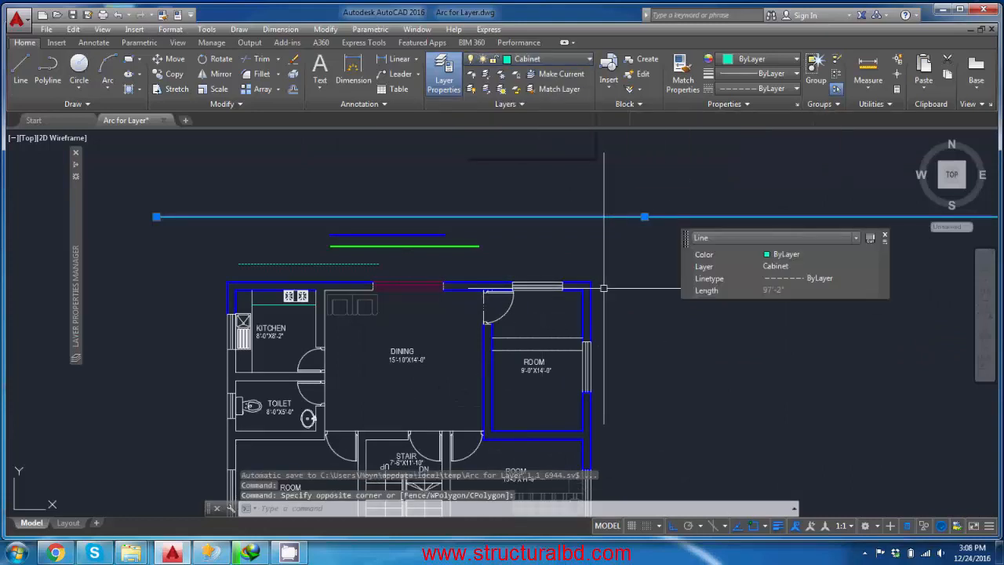
pyautogui.press('Escape')
# Zoom to the drawing's extents with the long Cabinet line displayed
pyautogui.moveTo(457, 287); pyautogui.dragTo(531, 272, button='middle')
pyautogui.scroll(-4, 471, 196)
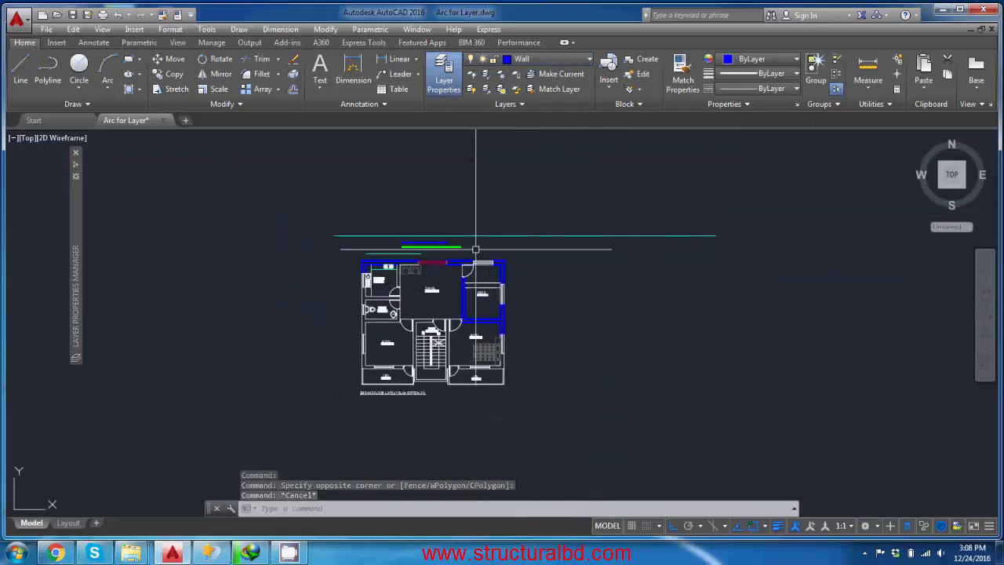
pyautogui.write('z')
pyautogui.press('Return')
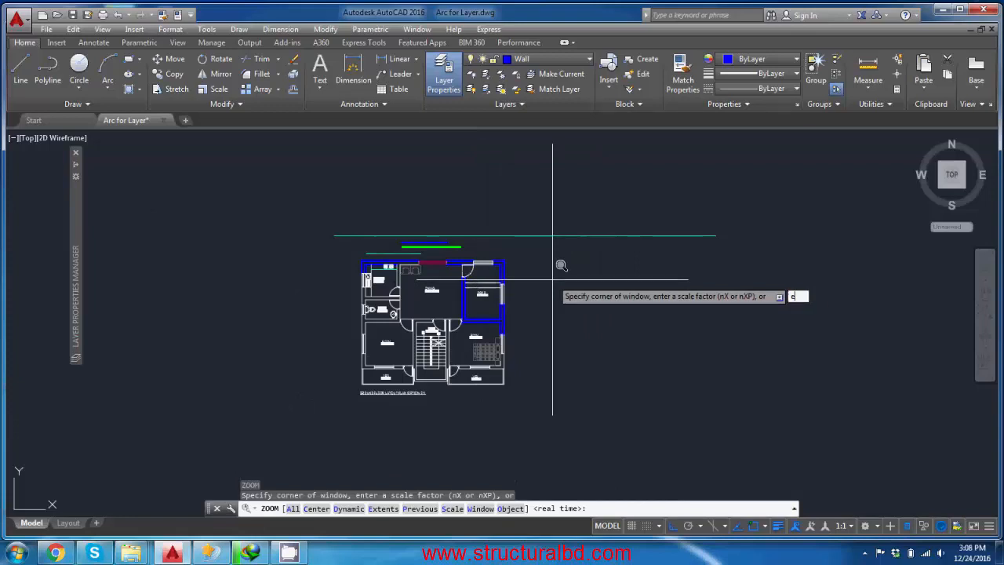
pyautogui.write('e')
pyautogui.press('Return')
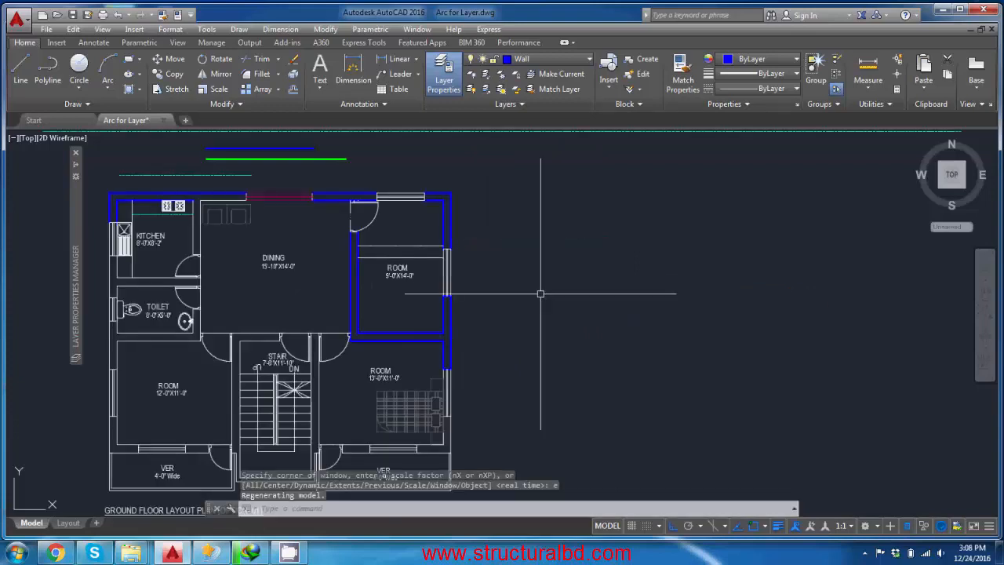
# Turn off the Cabinet layer and zoom to the extents again
pyautogui.click(524, 61)
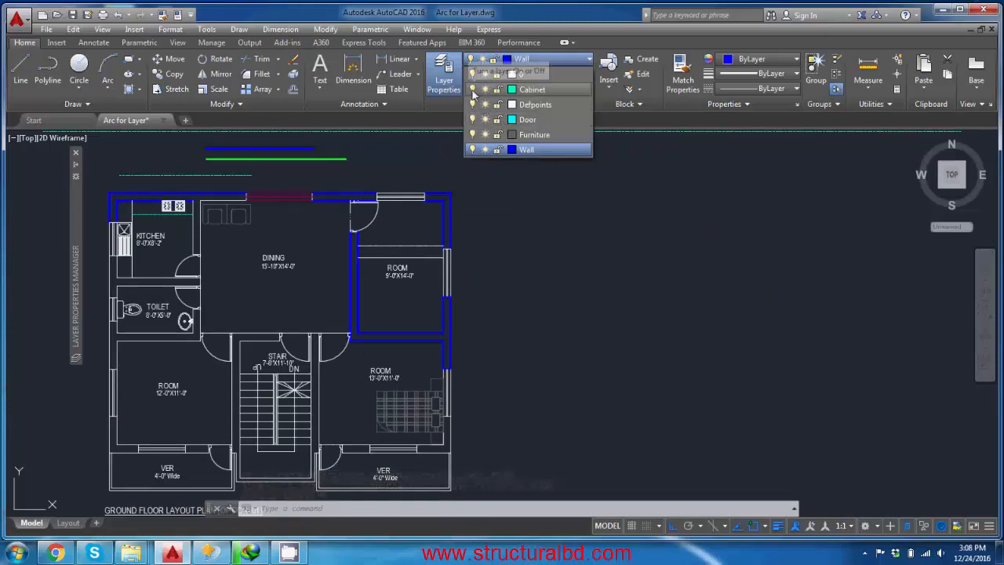
pyautogui.click(472, 89)
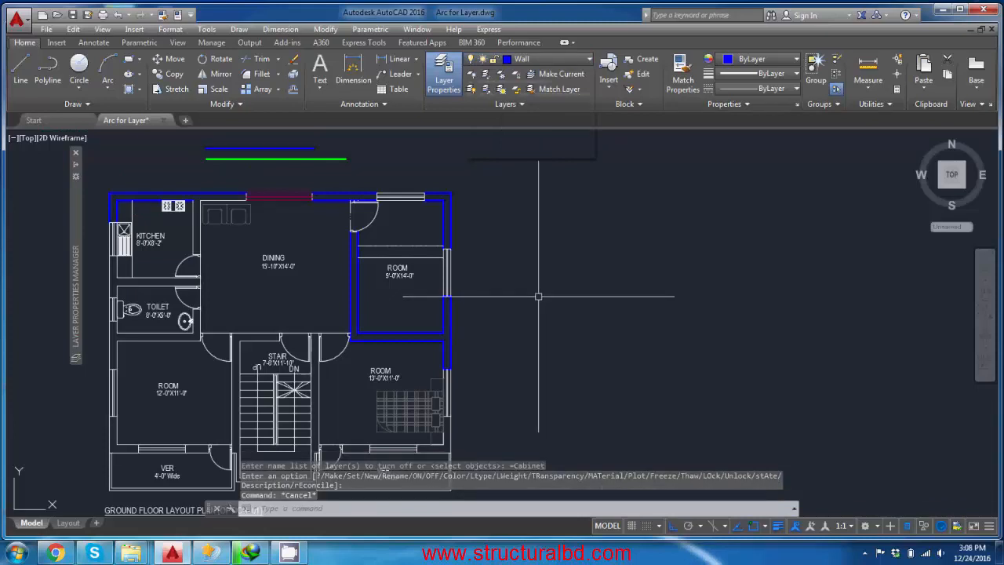
pyautogui.write('z')
pyautogui.press('Return')
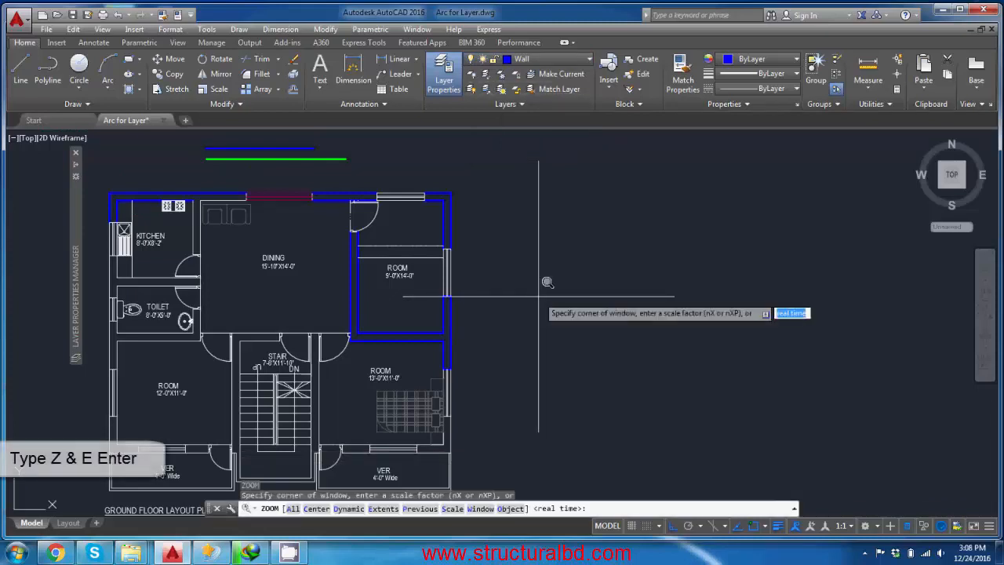
pyautogui.write('e')
pyautogui.press('Return')
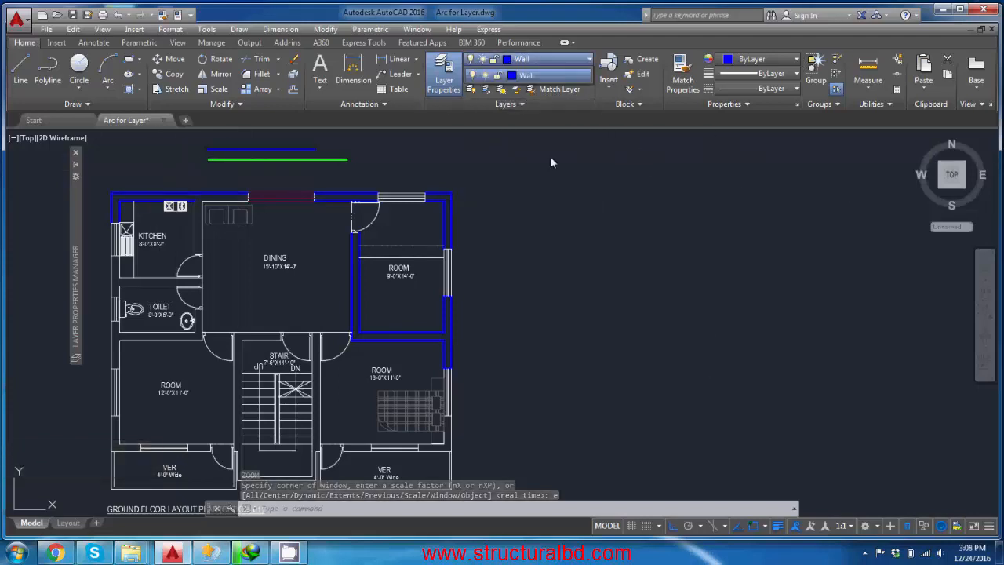
# Turn on the hidden Cabinet layer again
pyautogui.click(549, 58)
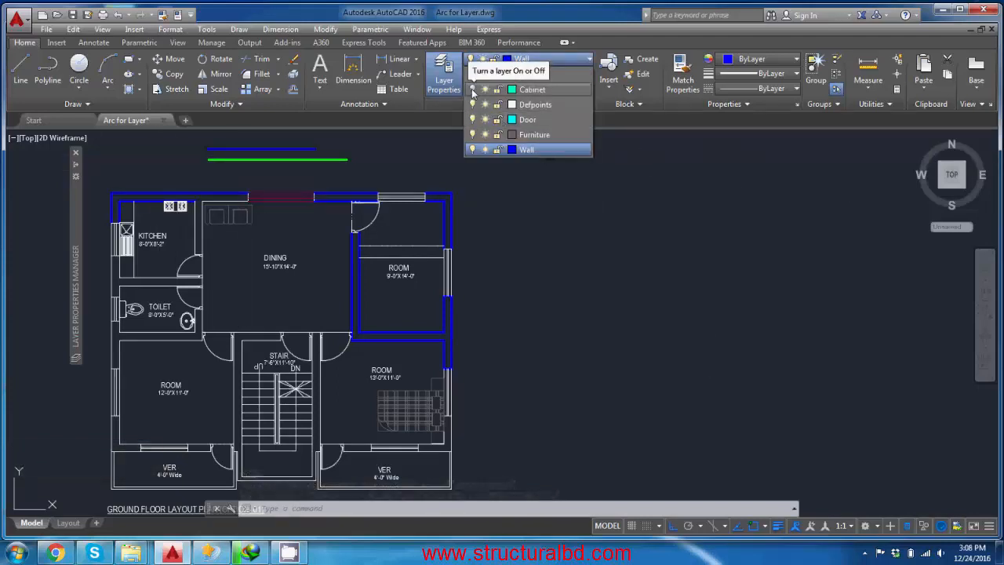
pyautogui.click(473, 90)
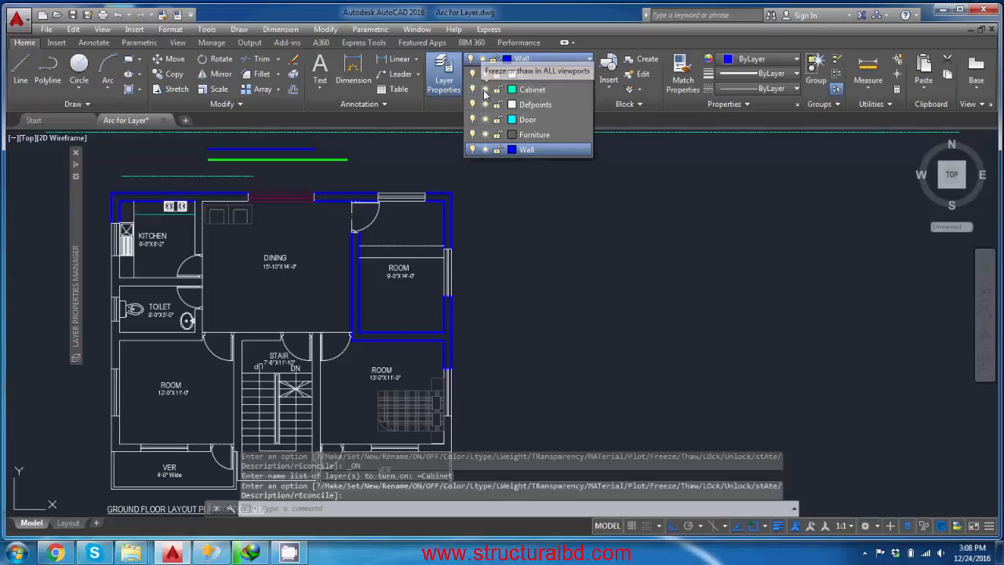
# Freeze the Cabinet layer and zoom to the drawing's extents
pyautogui.click(484, 90)
pyautogui.click(535, 281)
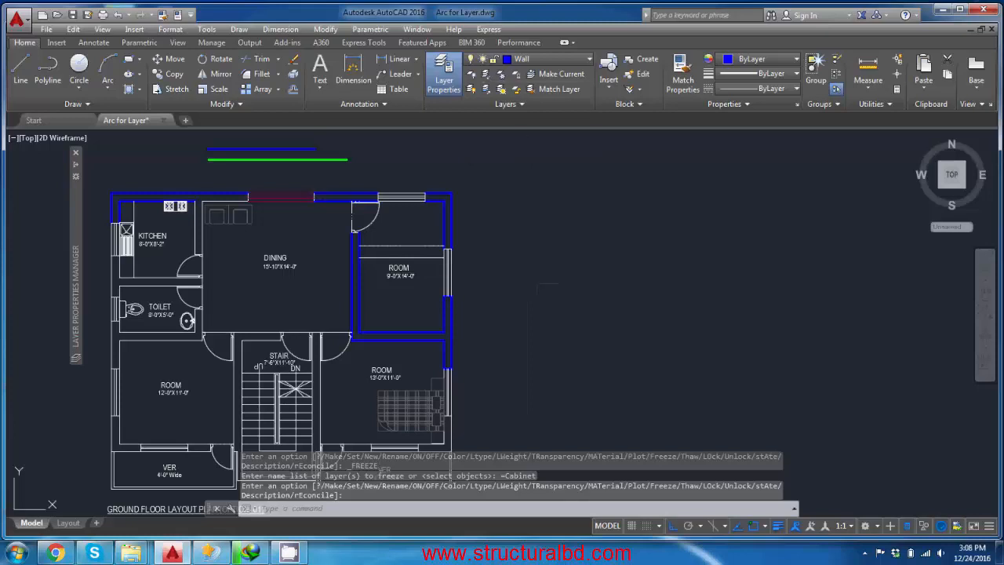
pyautogui.write('z')
pyautogui.press('Return')
pyautogui.write('e')
pyautogui.press('Return')
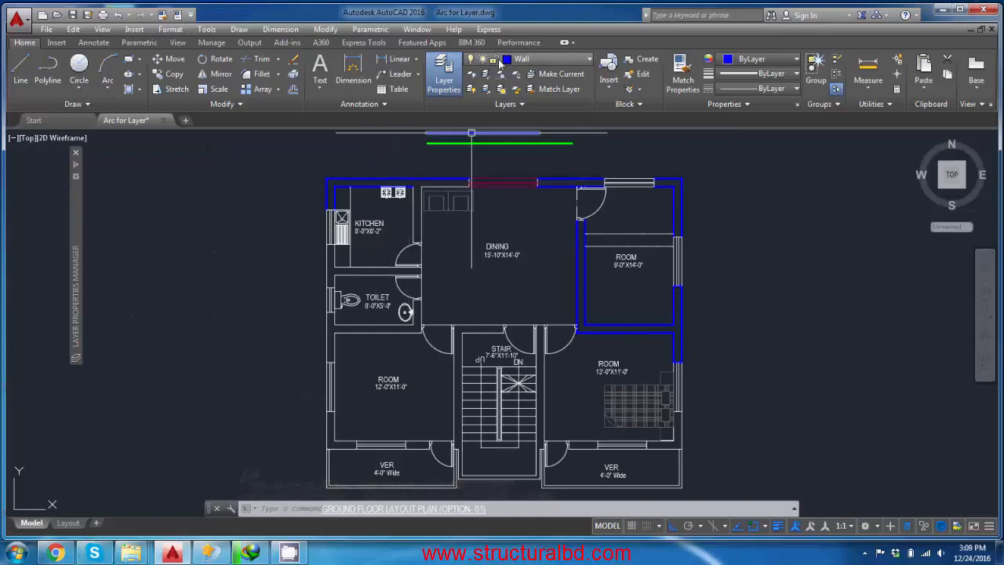
# Thaw the frozen Cabinet layer
pyautogui.click(499, 63)
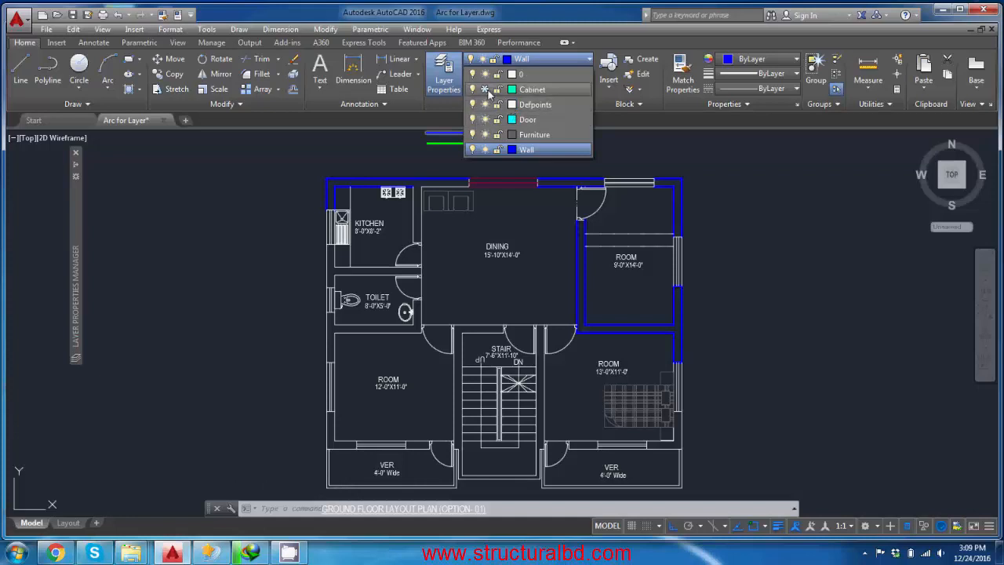
pyautogui.click(485, 89)
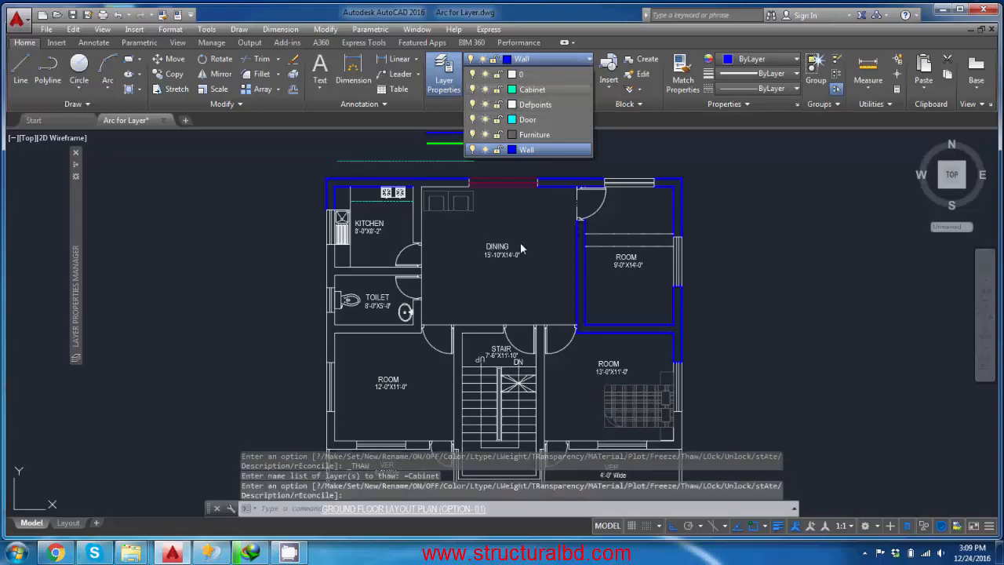
pyautogui.scroll(4, 488, 157)
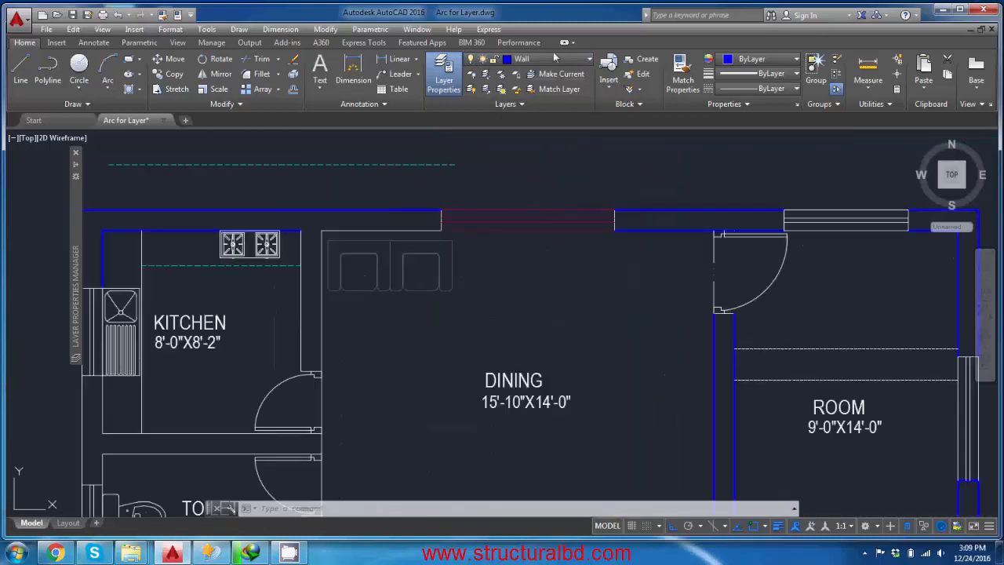
# Lock the Cabinet layer and test selecting the short dashed line above the kitchen
pyautogui.click(541, 59)
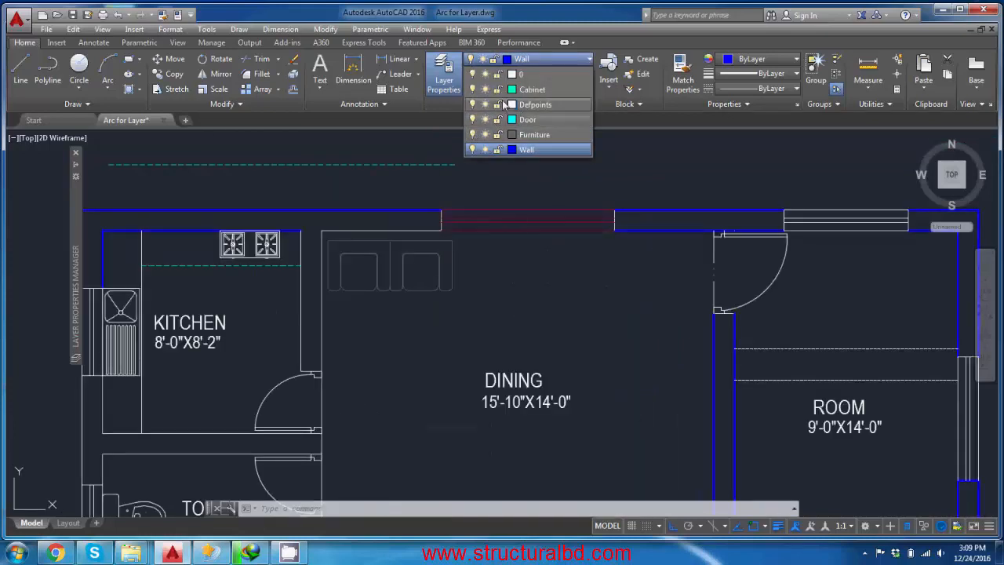
pyautogui.click(496, 89)
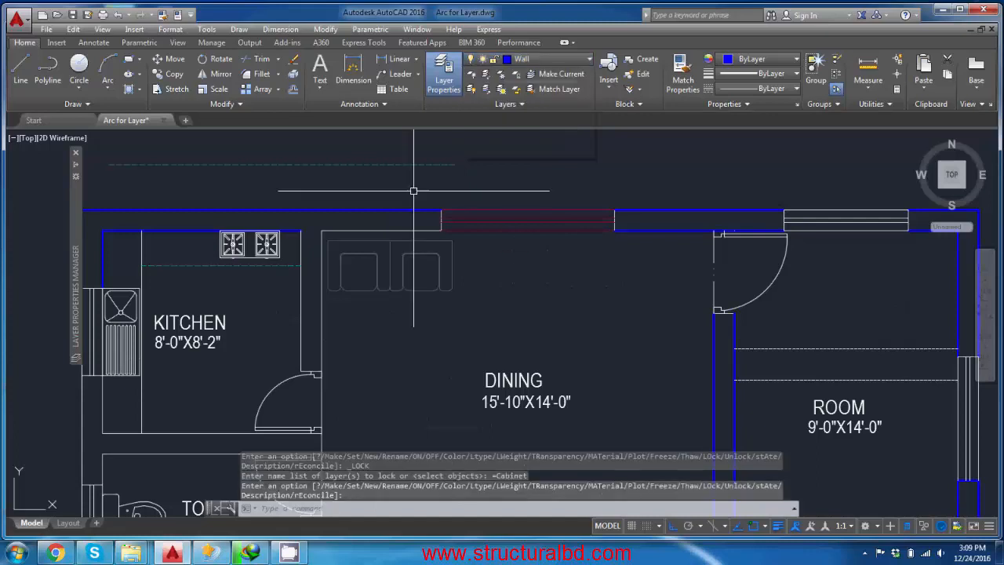
pyautogui.moveTo(381, 193); pyautogui.dragTo(480, 232, button='middle')
pyautogui.click(398, 202)
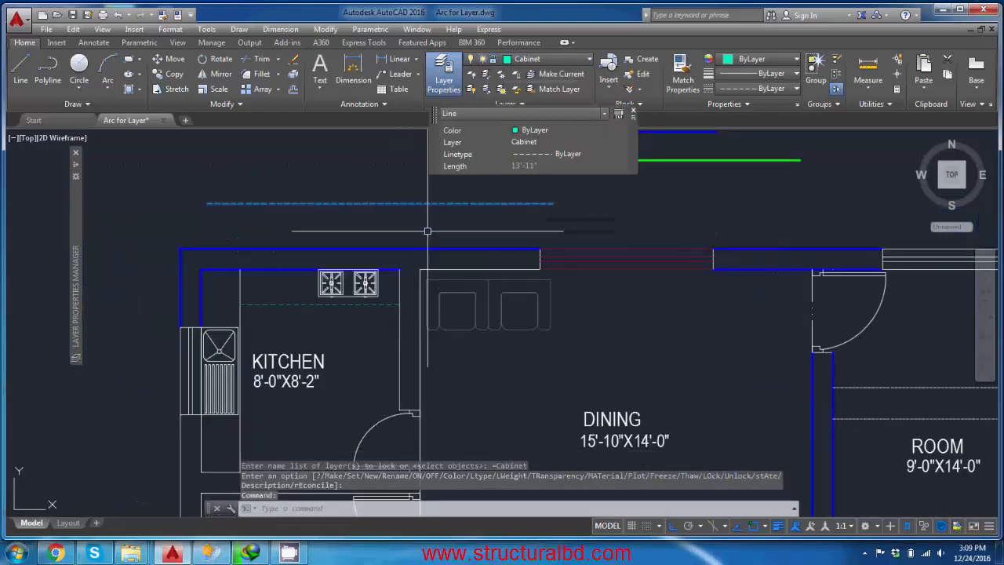
pyautogui.press('Escape')
# Try to erase the long dashed Cabinet line above the floor plan
pyautogui.scroll(-3, 428, 231)
pyautogui.scroll(3, 455, 243)
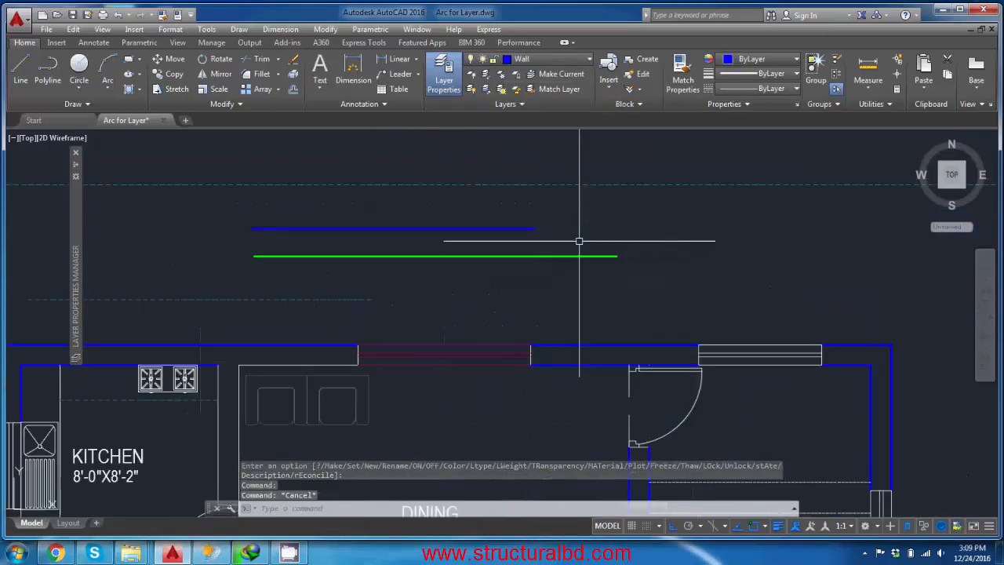
pyautogui.click(672, 229)
pyautogui.scroll(-3, 616, 175)
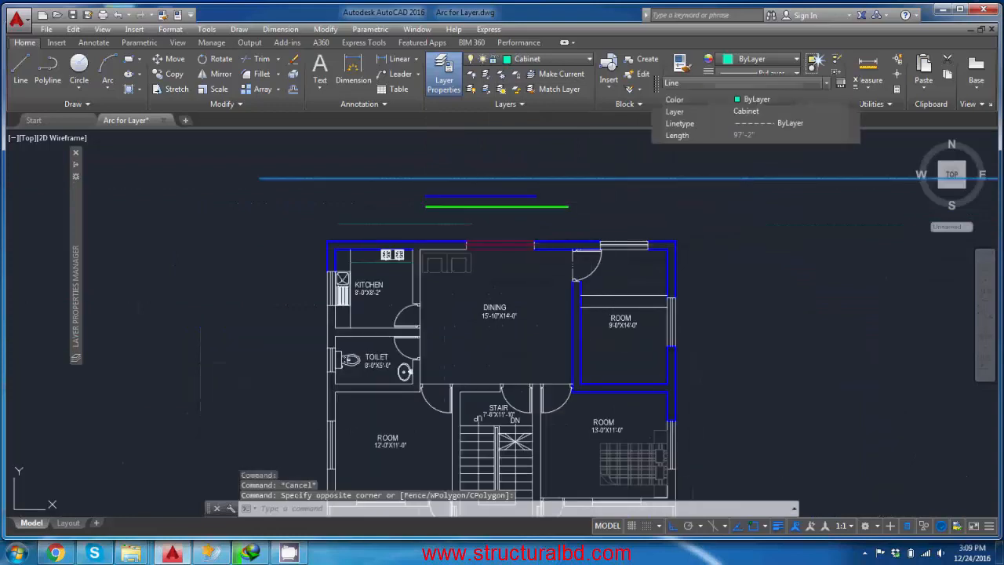
pyautogui.press('Delete')
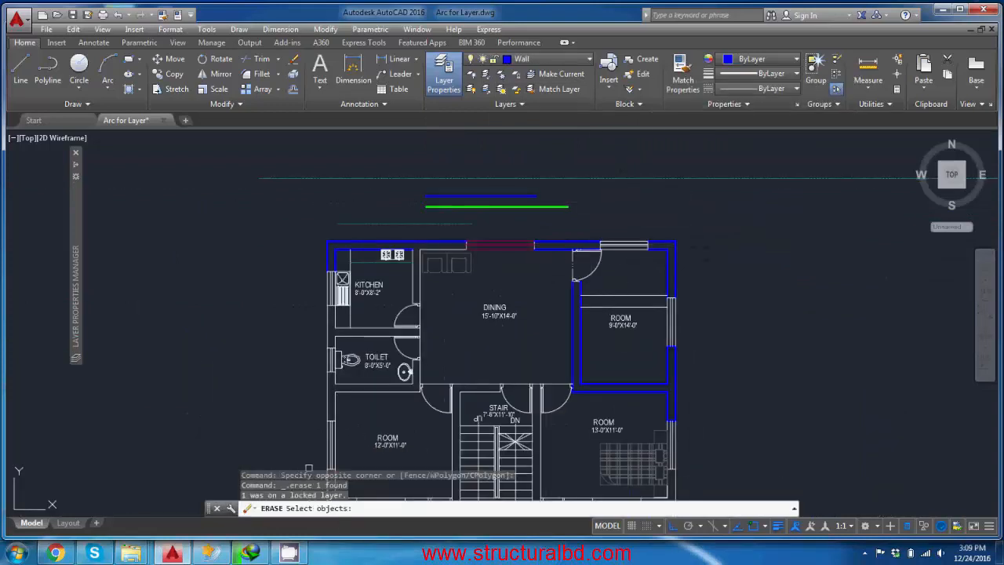
pyautogui.press('Escape')
pyautogui.scroll(2, 479, 235)
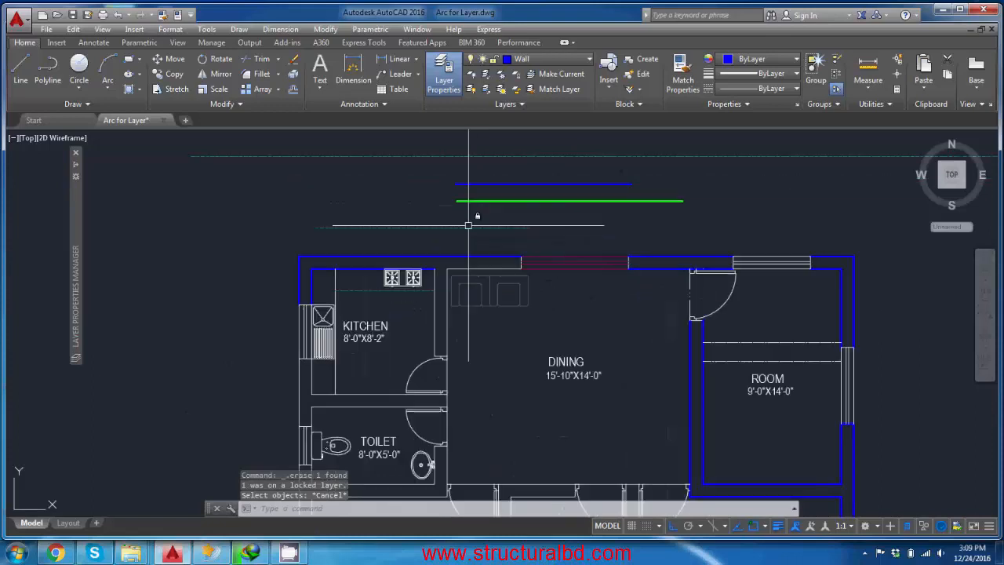
pyautogui.click(468, 227)
pyautogui.press('Escape')
pyautogui.scroll(-3, 439, 203)
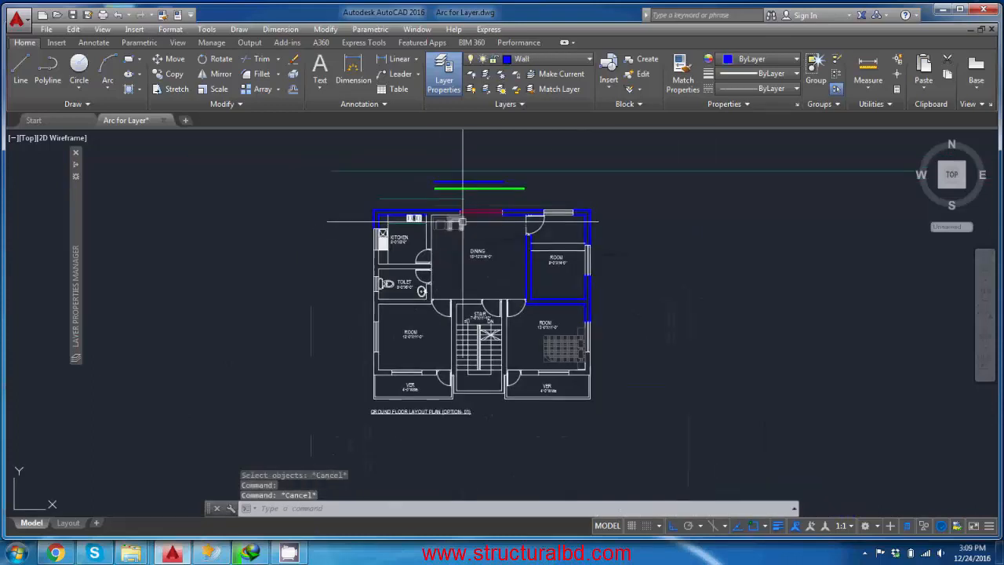
pyautogui.scroll(4, 470, 192)
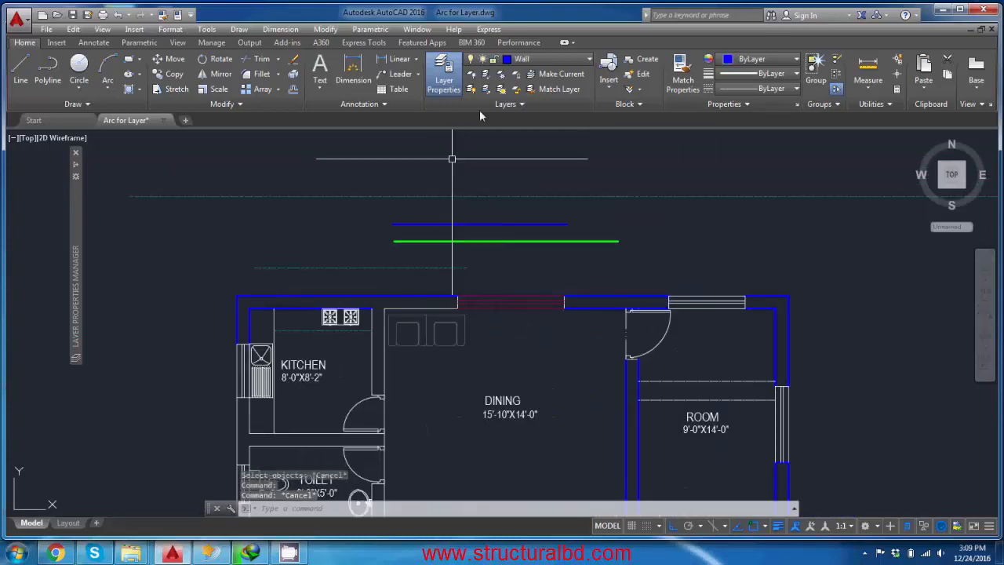
# Unlock the Cabinet layer and make it the current layer
pyautogui.click(517, 60)
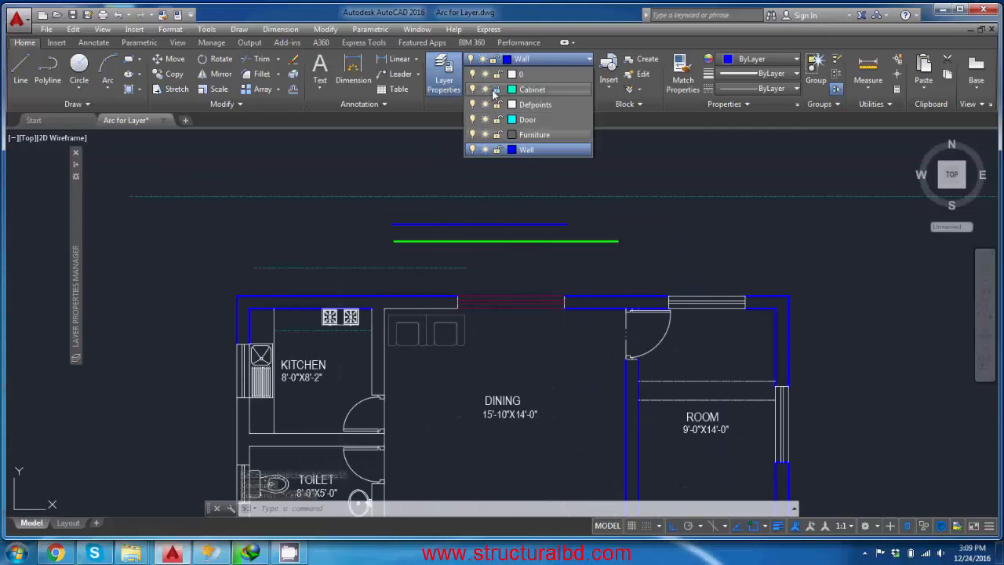
pyautogui.click(494, 92)
pyautogui.moveTo(452, 285); pyautogui.dragTo(510, 258, button='middle')
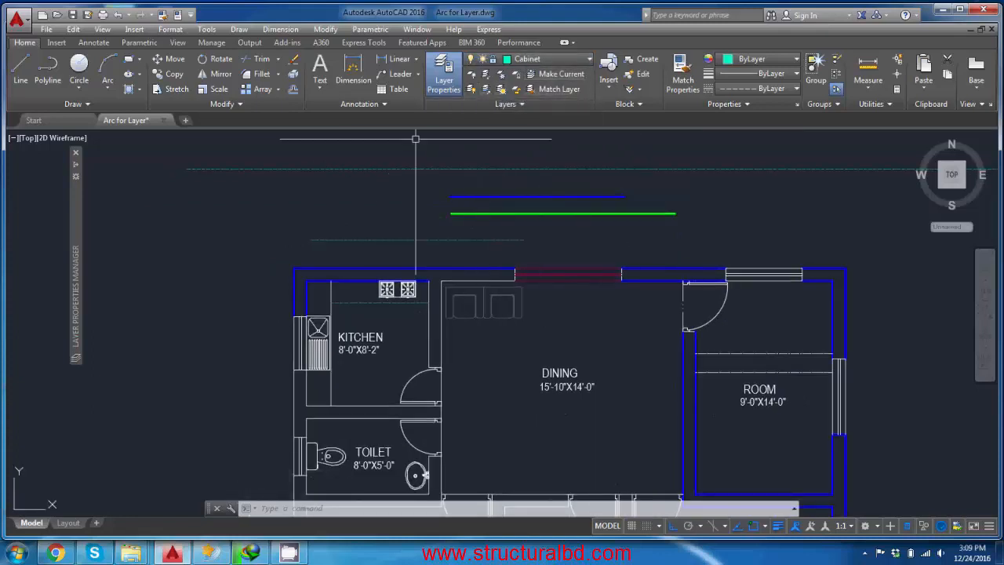
pyautogui.moveTo(477, 240); pyautogui.dragTo(477, 222, button='middle')
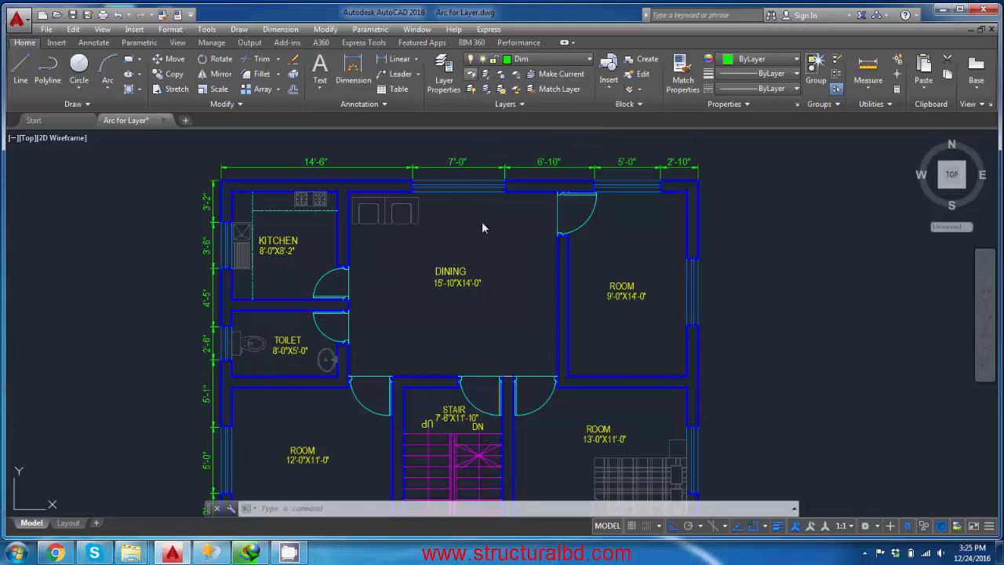
# Turn off the current Dim layer with LAYOFF, using the 7'-0" dimension above the dining room
pyautogui.scroll(5, 471, 216)
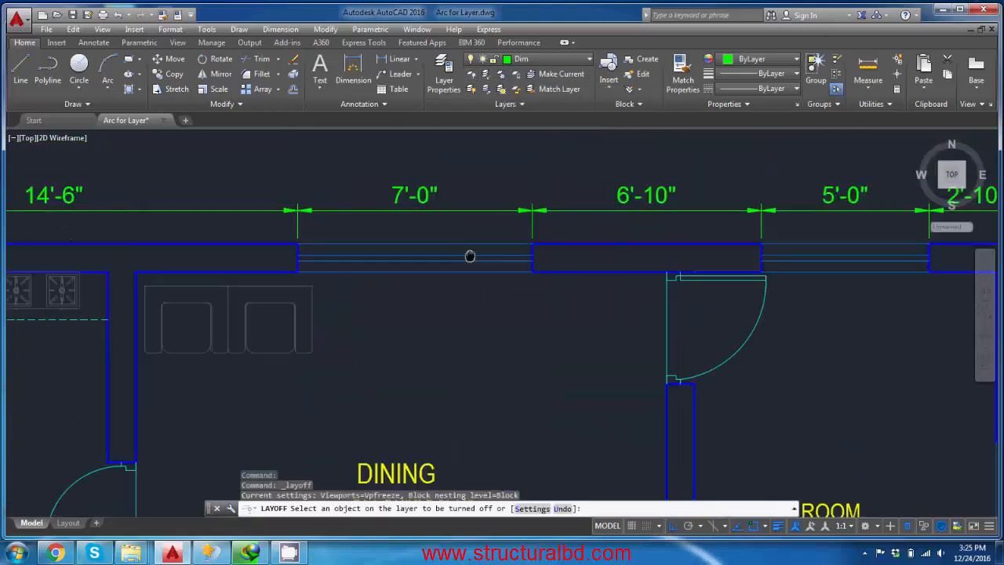
pyautogui.click(460, 210)
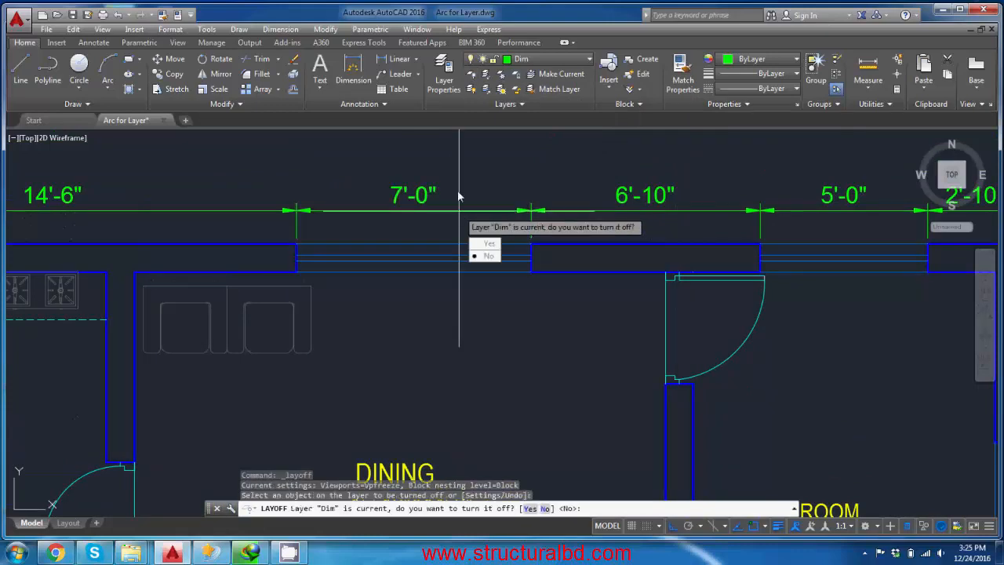
pyautogui.click(487, 245)
pyautogui.scroll(-6, 453, 200)
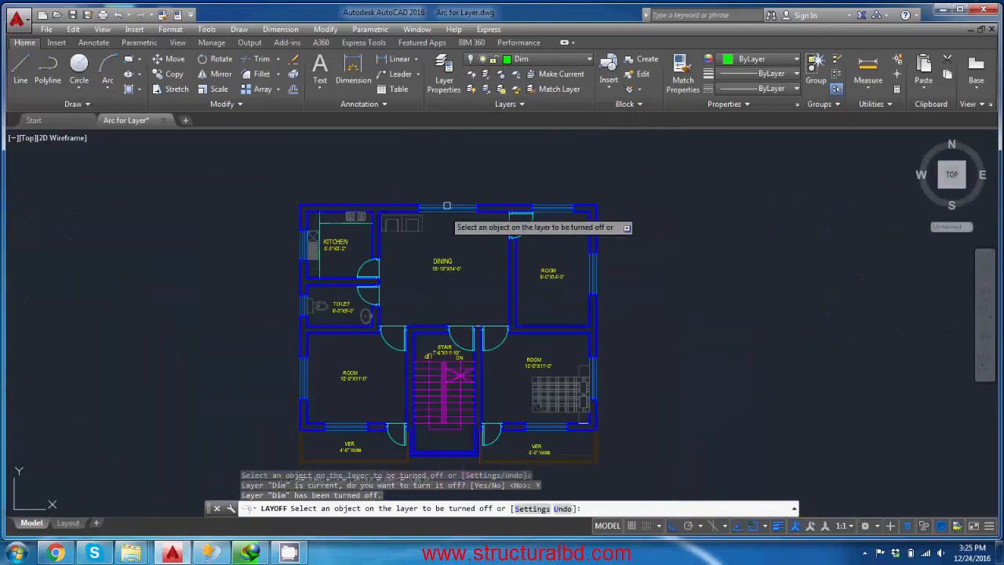
# Turn off the Window layer by picking the window in the dining room's upper wall, and end the Layer Off command
pyautogui.scroll(3, 463, 205)
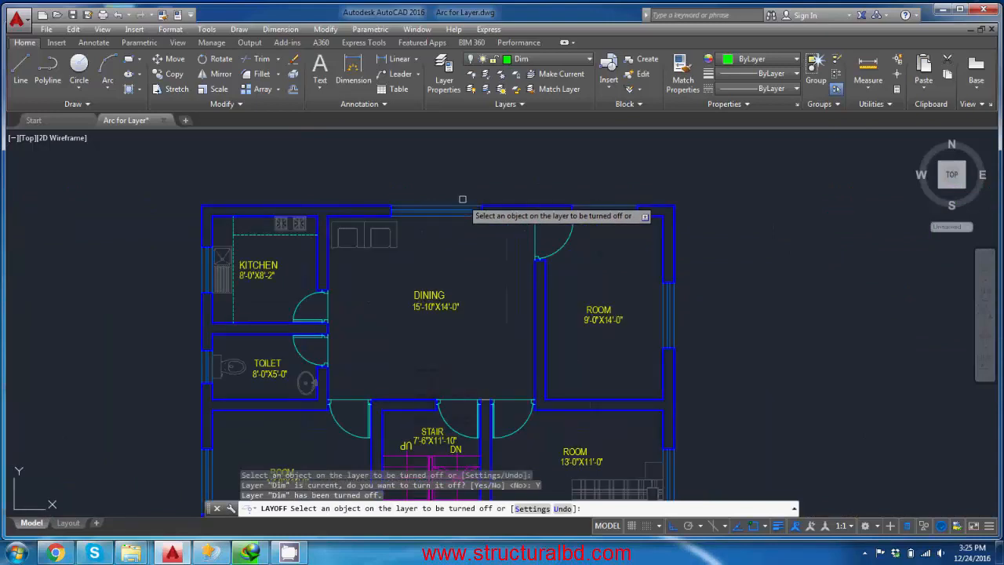
pyautogui.scroll(2, 521, 205)
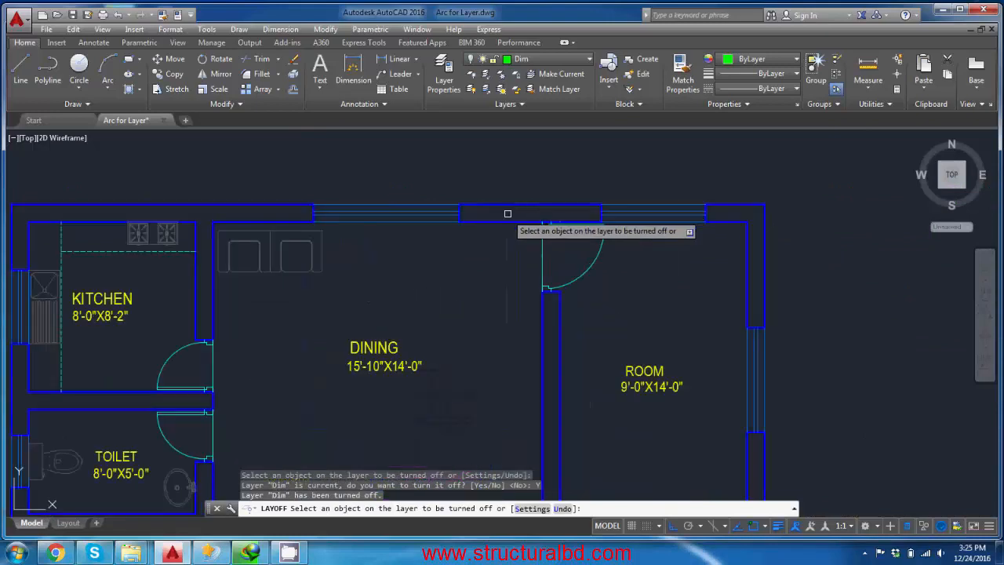
pyautogui.click(440, 206)
pyautogui.scroll(-2, 471, 196)
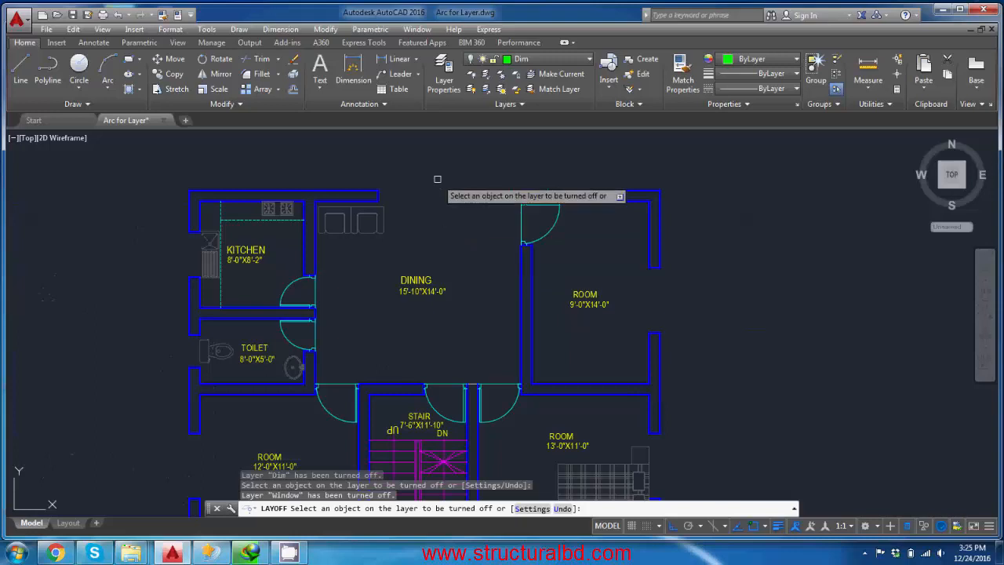
pyautogui.rightClick(450, 142)
pyautogui.click(479, 149)
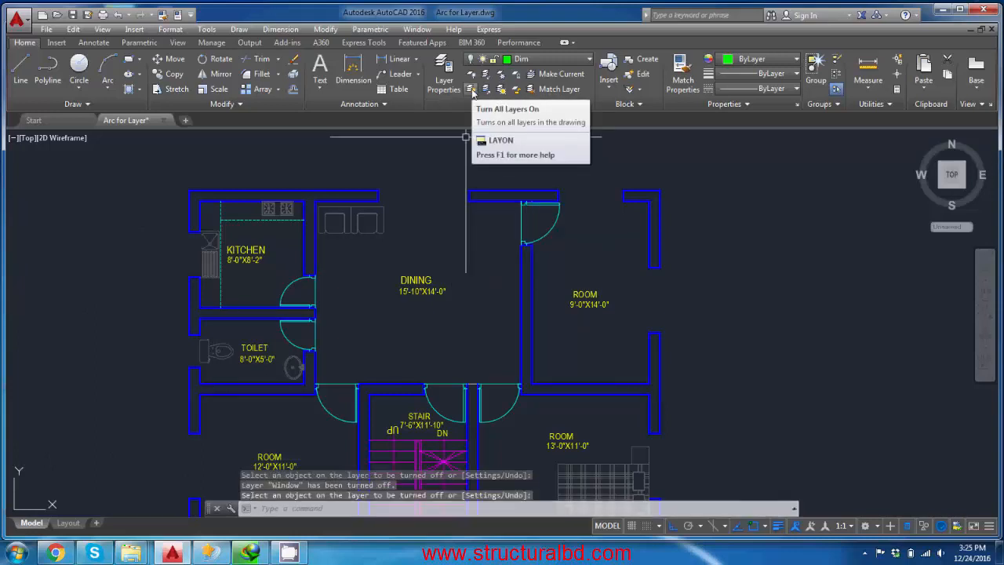
# Turn on all layers in the drawing at once
pyautogui.click(471, 91)
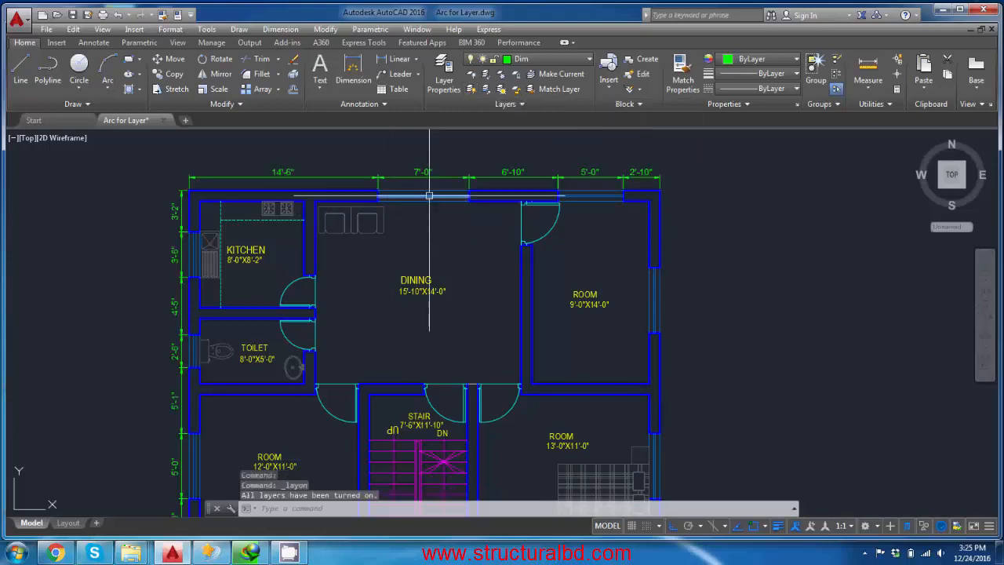
pyautogui.moveTo(425, 172); pyautogui.dragTo(430, 198, button='middle')
pyautogui.scroll(4, 431, 199)
pyautogui.scroll(-2, 489, 196)
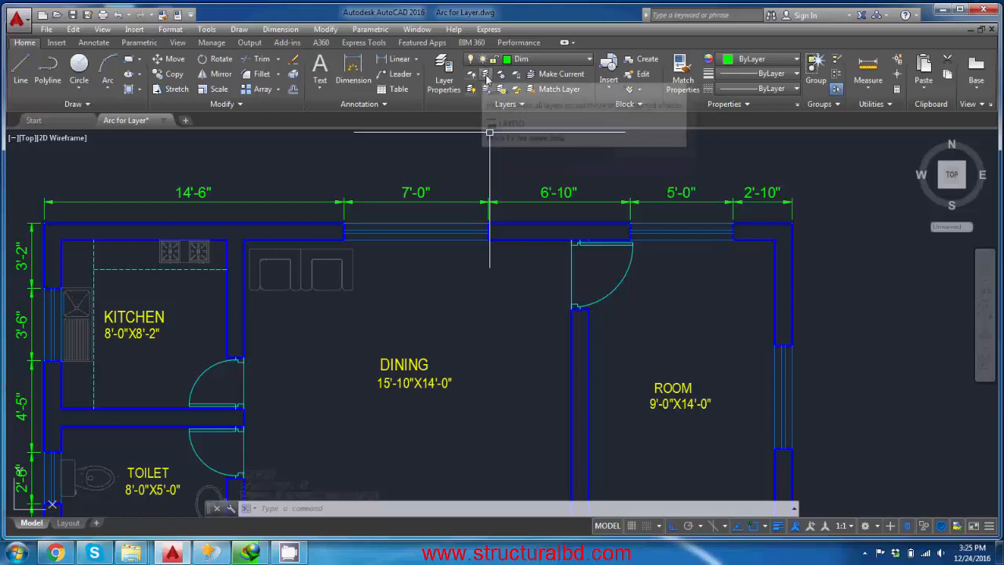
# Isolate the Dim layer using the 6'-10" dimension above the floor plan
pyautogui.click(484, 75)
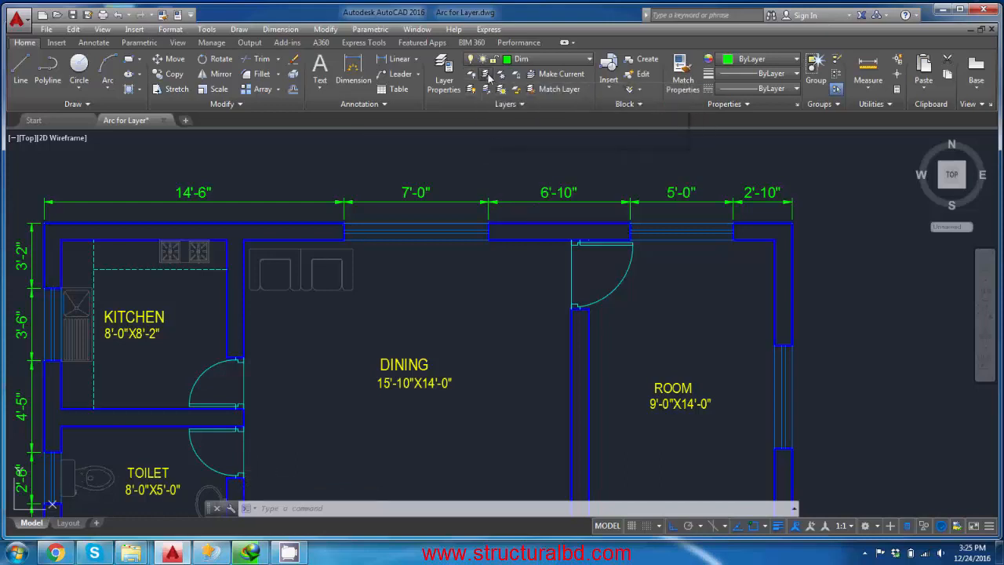
pyautogui.click(525, 202)
pyautogui.press('Return')
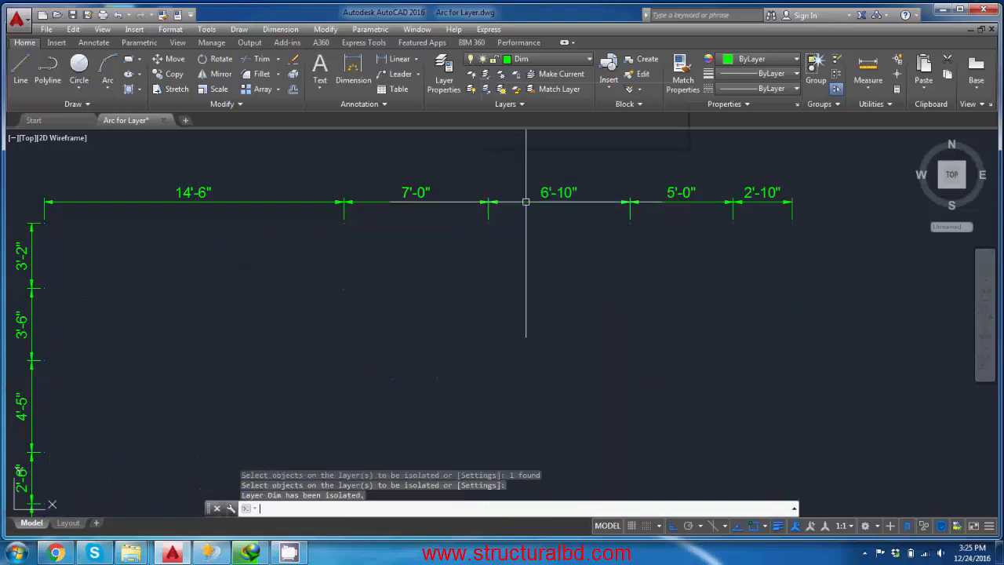
pyautogui.scroll(-4, 526, 202)
pyautogui.moveTo(387, 255); pyautogui.dragTo(484, 253, button='middle')
pyautogui.scroll(-4, 477, 237)
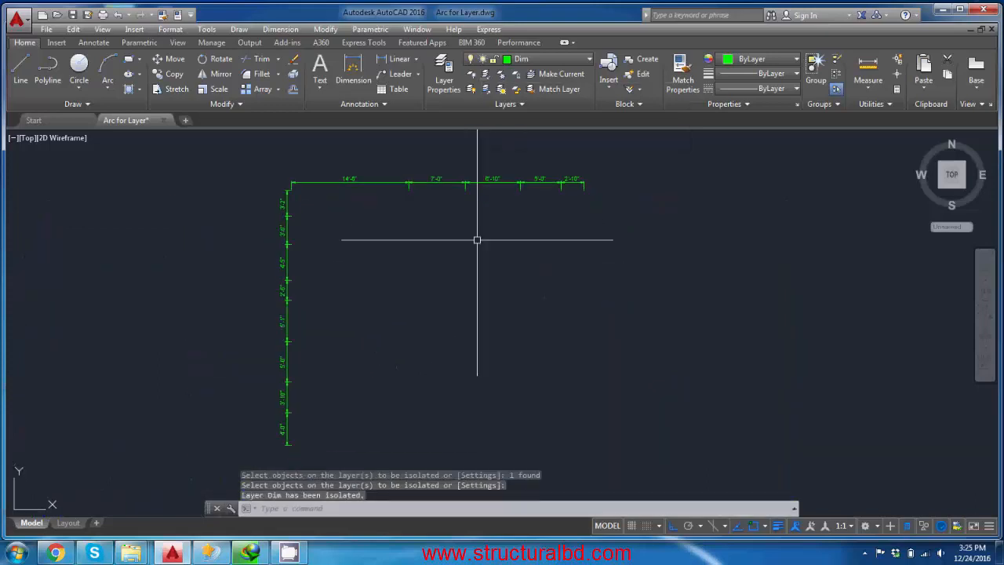
# Unisolate the layers to restore the rest of the floor plan
pyautogui.scroll(6, 455, 232)
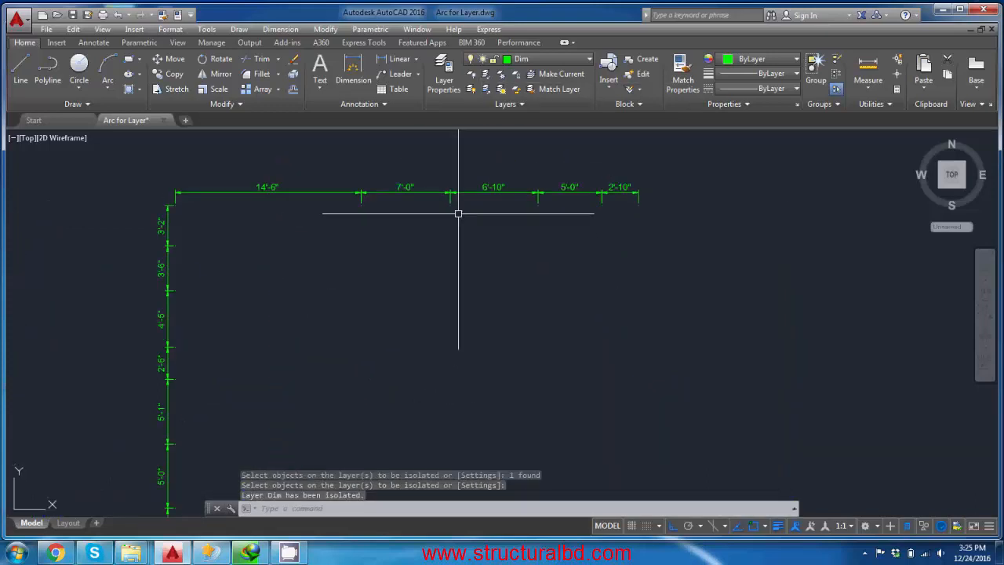
pyautogui.moveTo(459, 211); pyautogui.dragTo(461, 226, button='middle')
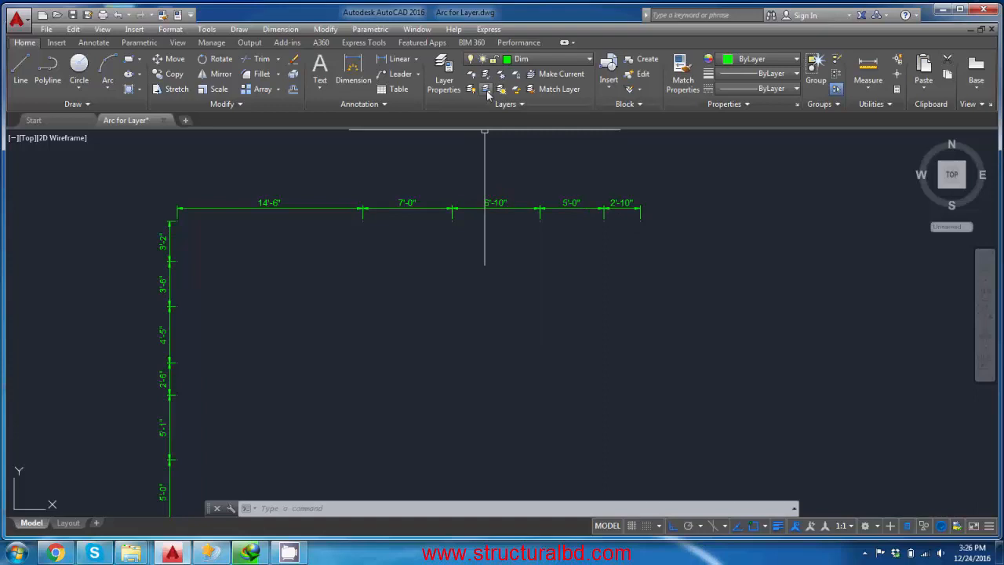
pyautogui.click(487, 91)
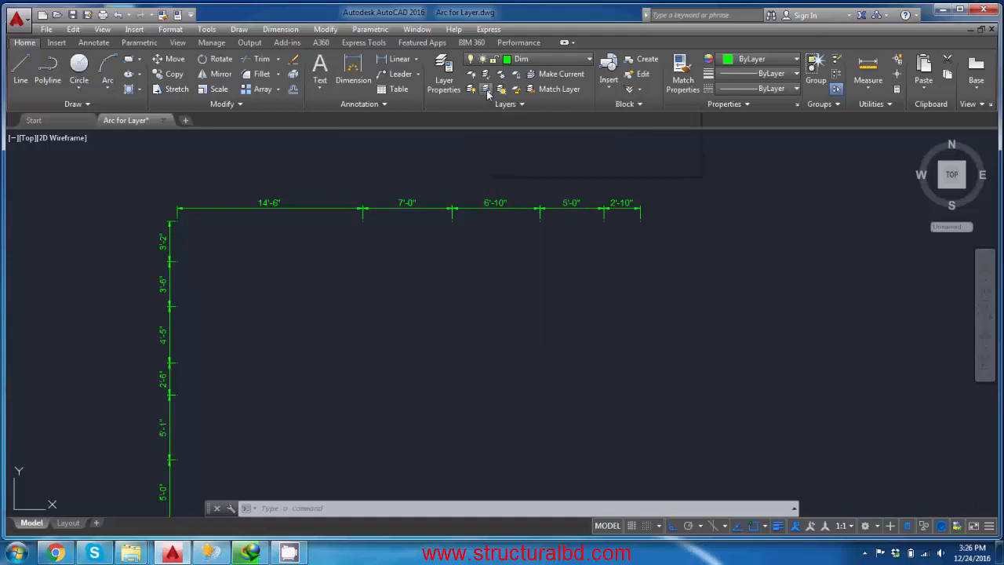
# Isolate the two wall lines beneath the 6'-10" dimension with Isolate Objects
pyautogui.click(925, 526)
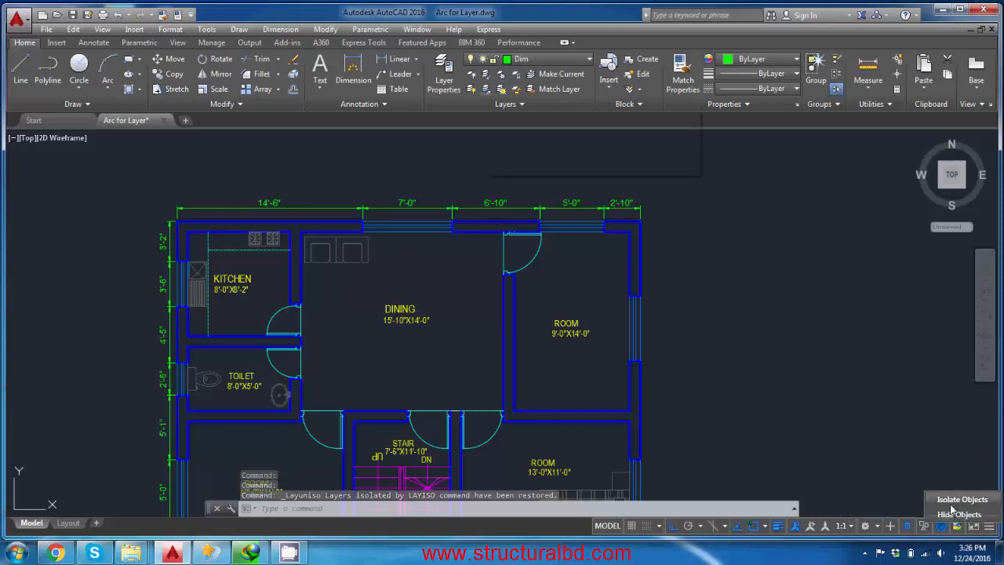
pyautogui.click(958, 500)
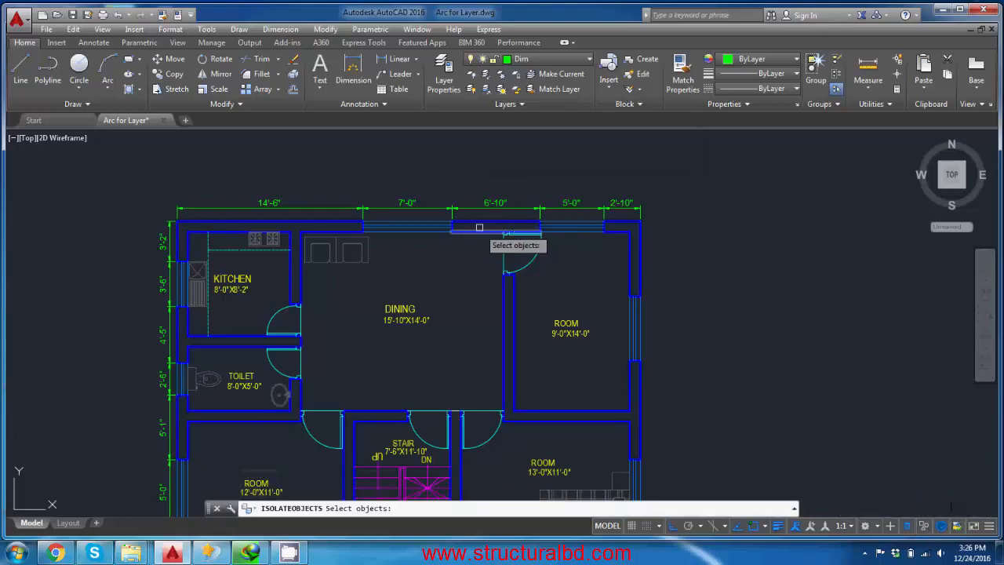
pyautogui.scroll(4, 484, 230)
pyautogui.click(491, 277)
pyautogui.click(434, 197)
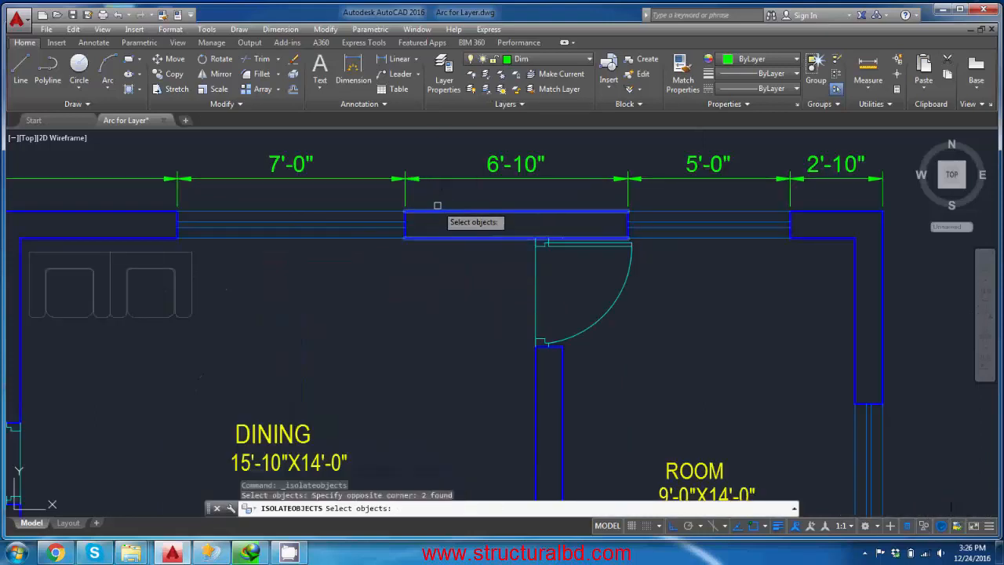
pyautogui.press('Return')
pyautogui.scroll(-4, 491, 206)
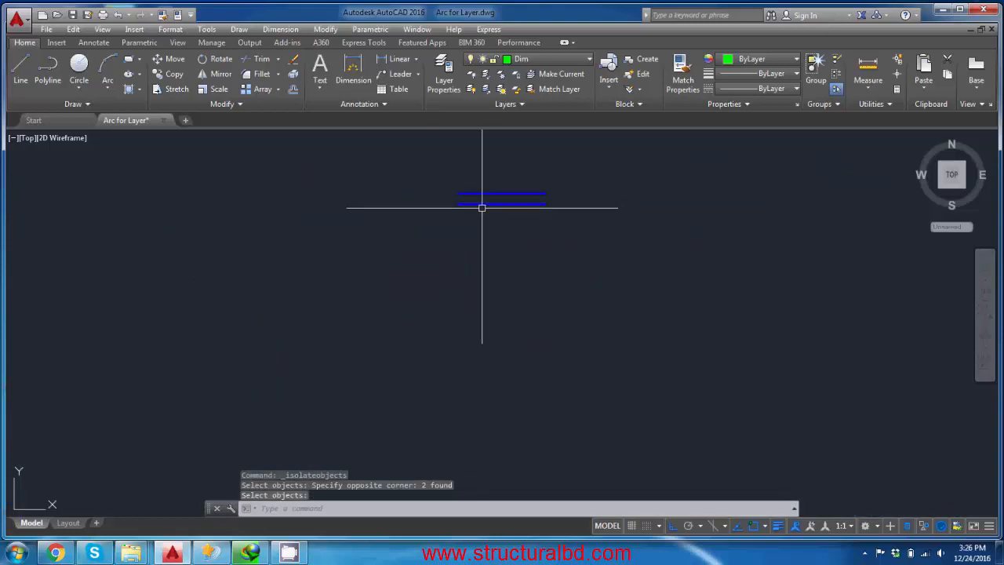
# End the object isolation with the Unisolate Objects command to bring back the whole floor plan
pyautogui.click(941, 526)
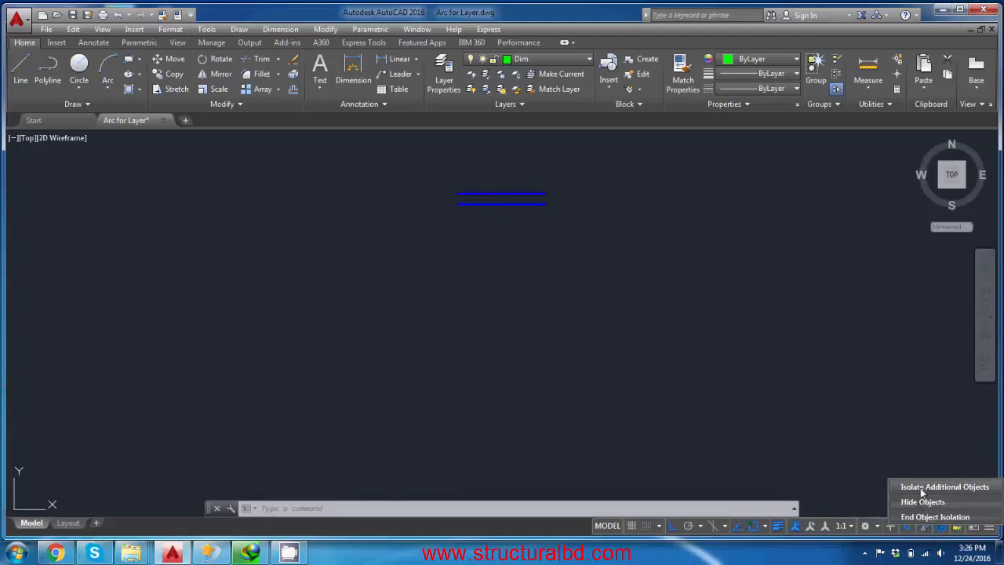
pyautogui.click(486, 91)
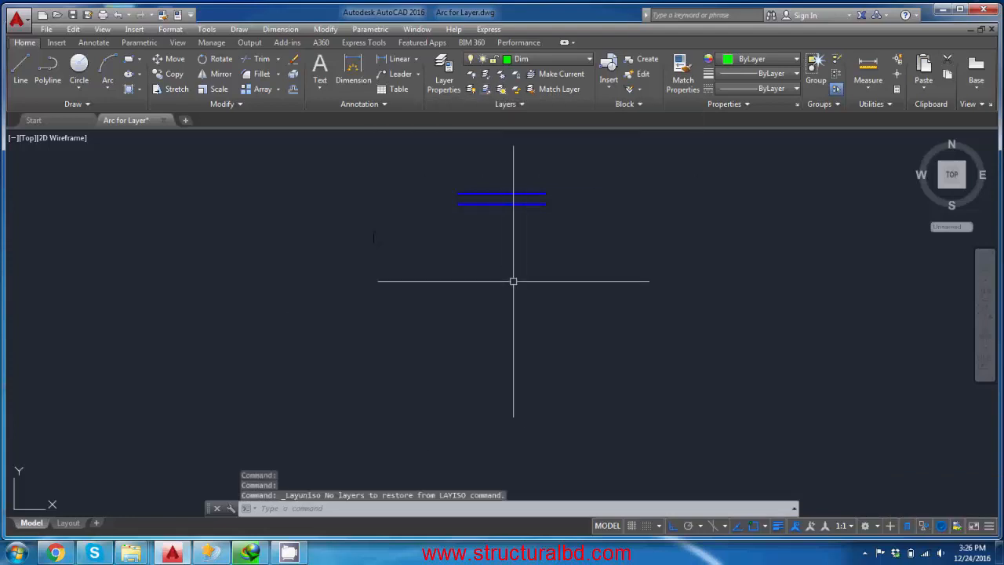
pyautogui.write('uni')
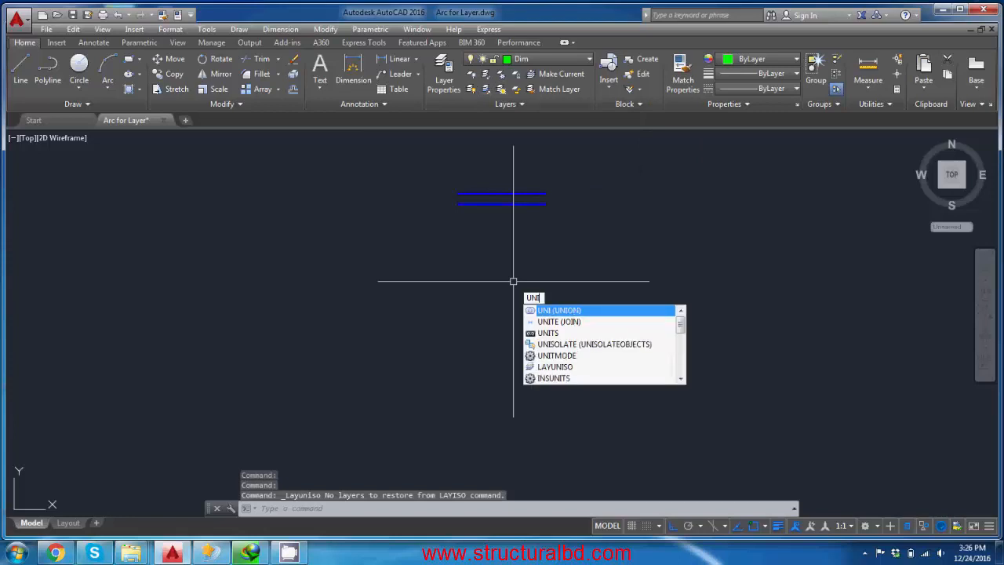
pyautogui.write('s')
pyautogui.press('Return')
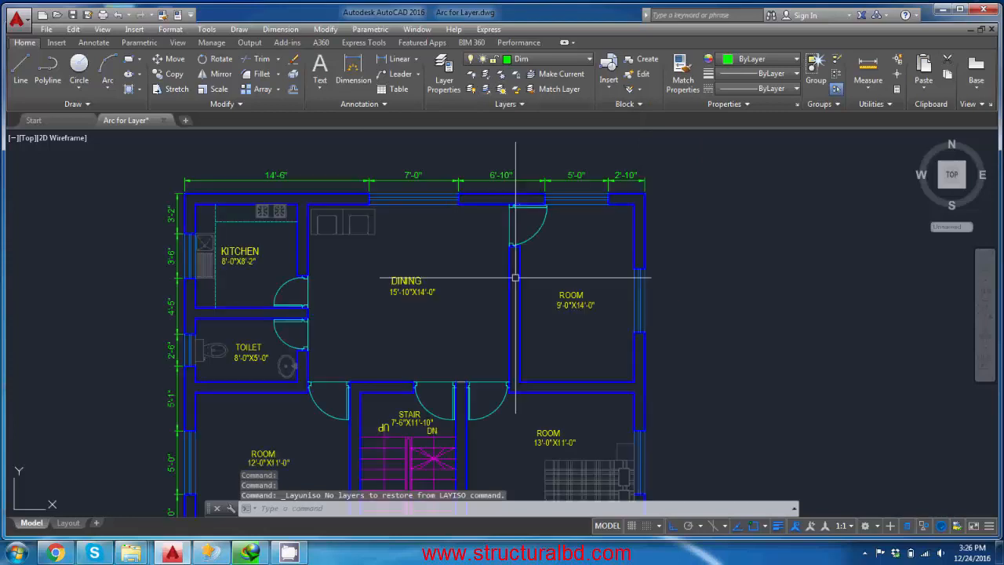
# Try to freeze the Dim layer by picking the 6'-10" dimension, cancel the command, and check the current layer
pyautogui.scroll(4, 536, 213)
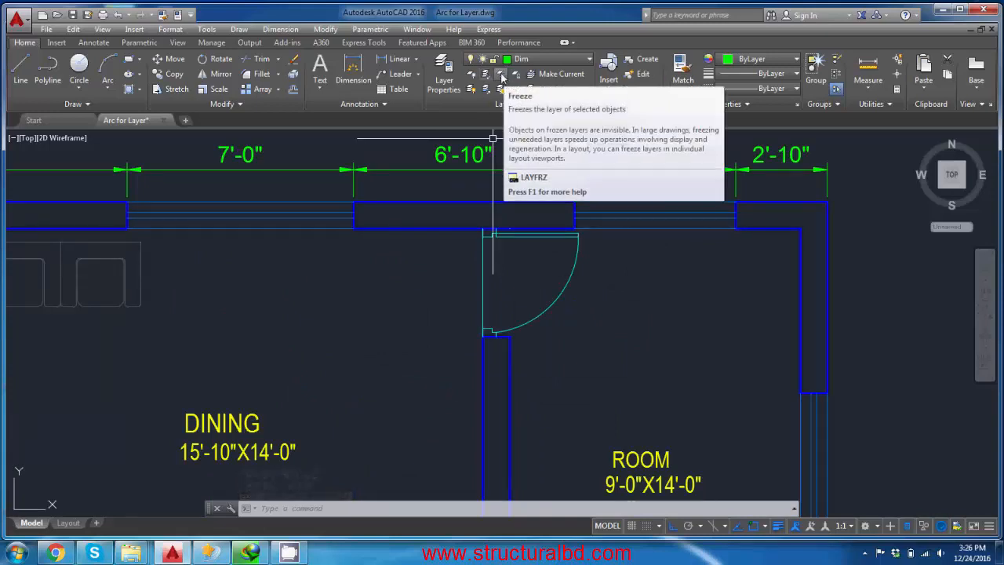
pyautogui.click(502, 76)
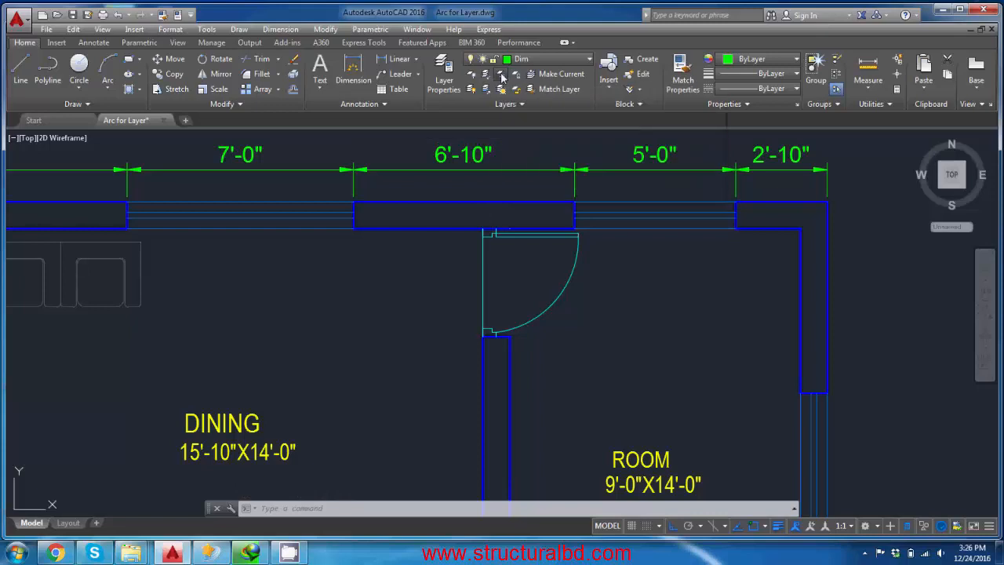
pyautogui.click(429, 168)
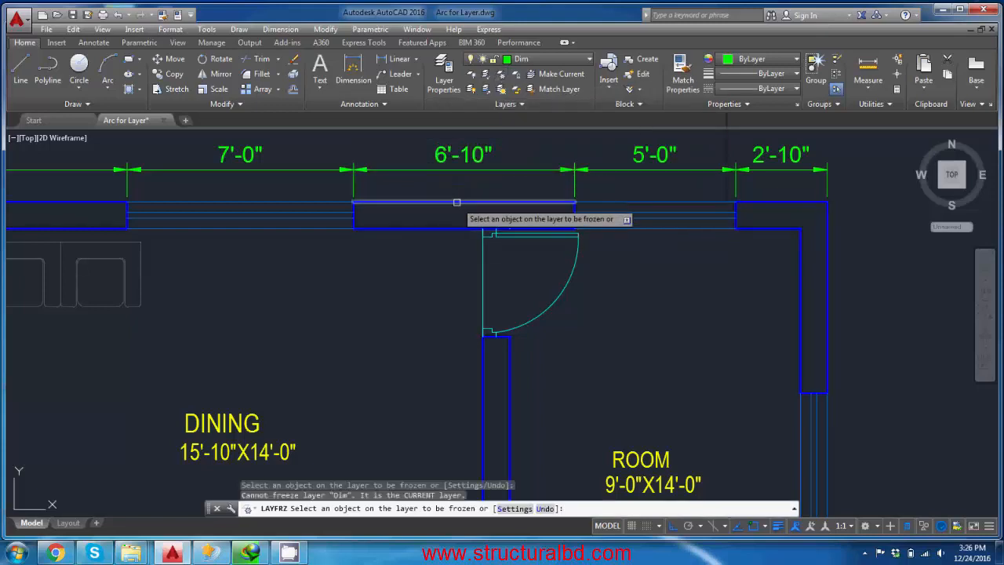
pyautogui.press('Escape')
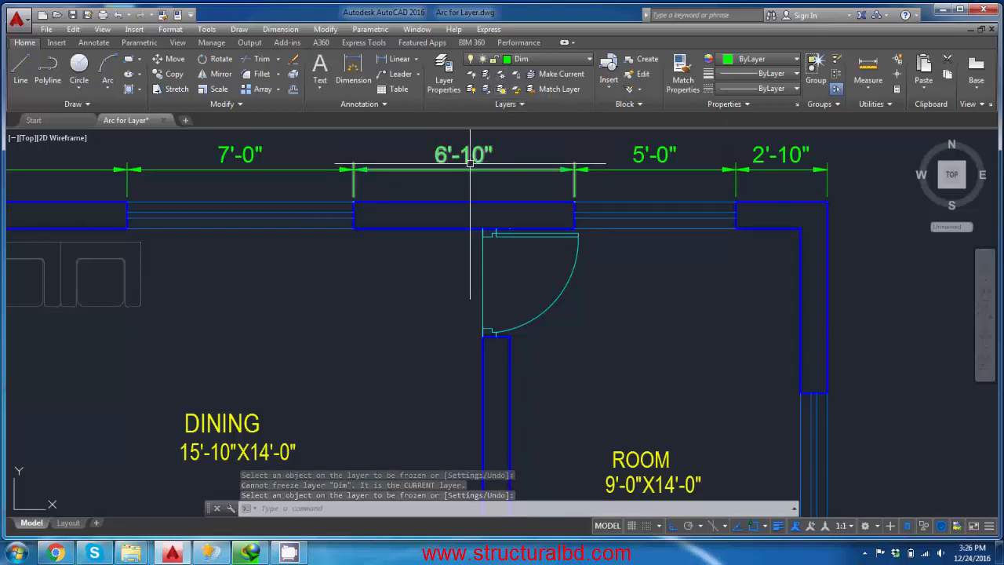
pyautogui.scroll(-4, 483, 185)
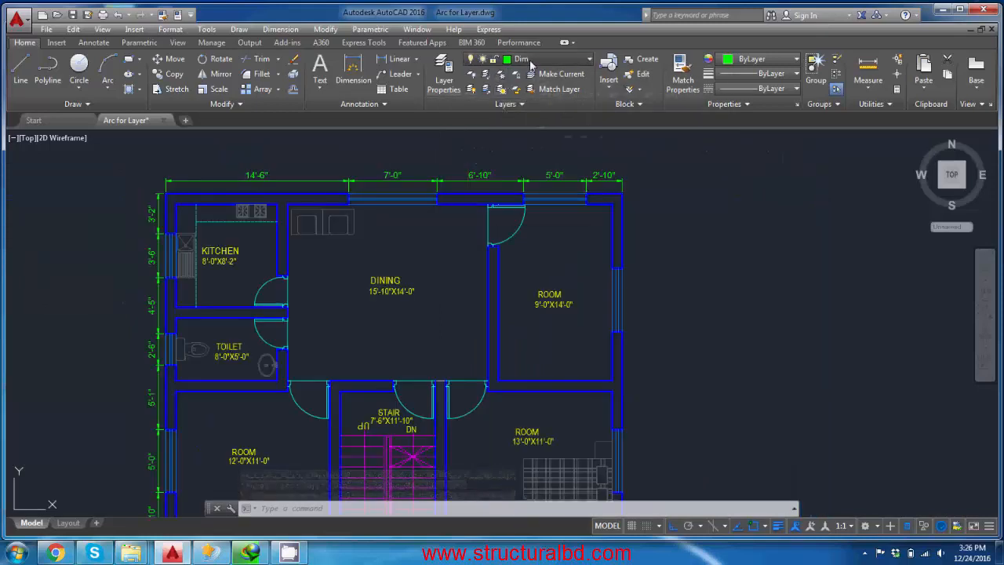
pyautogui.click(530, 61)
pyautogui.click(419, 168)
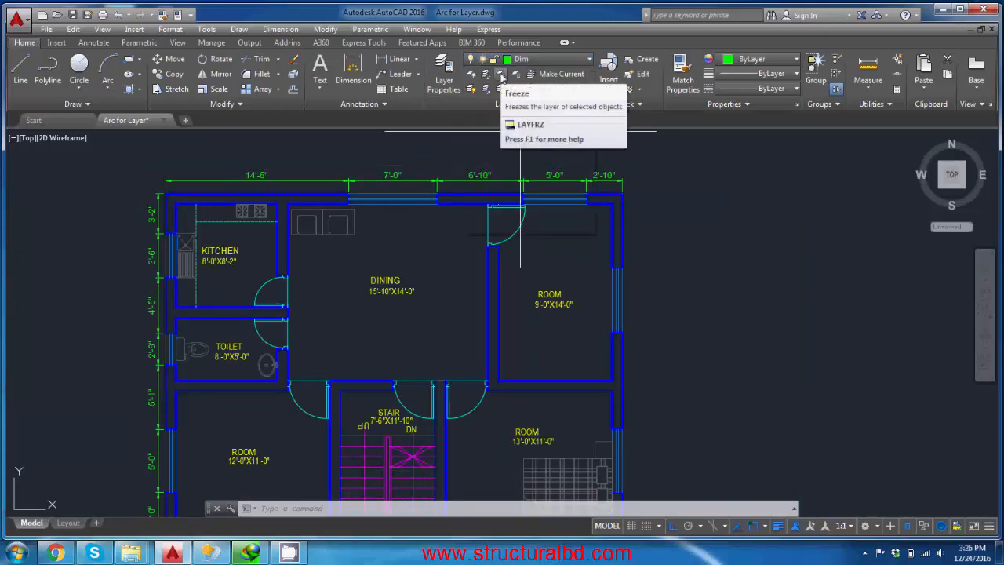
# Freeze the Wall layer by picking the upper wall line beneath the 6'-10" dimension, and end the Freeze command
pyautogui.click(502, 76)
pyautogui.click(459, 193)
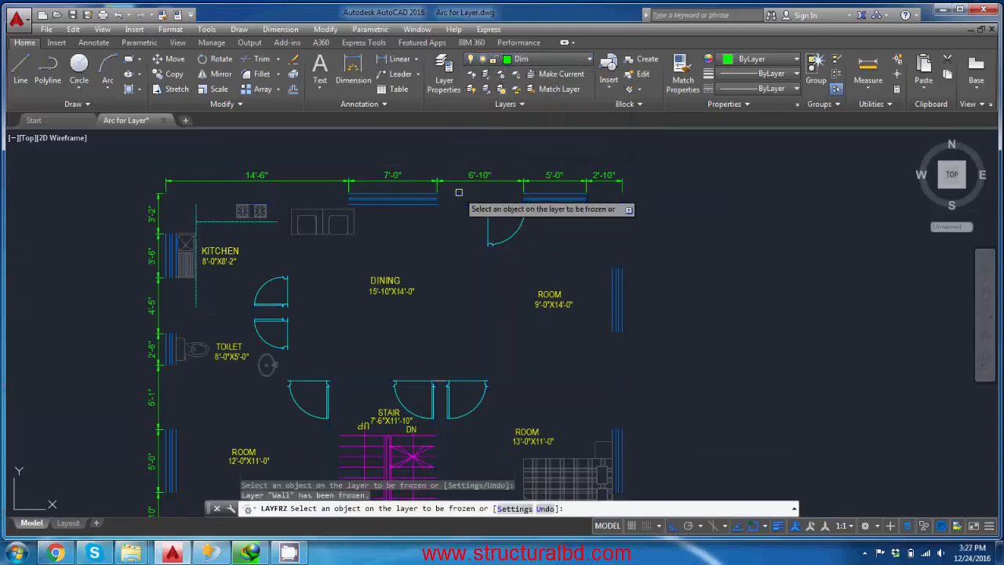
pyautogui.moveTo(453, 285)
pyautogui.mouseDown(button='middle')
pyautogui.moveTo(478, 287)
pyautogui.moveTo(463, 266)
pyautogui.mouseUp(button='middle')
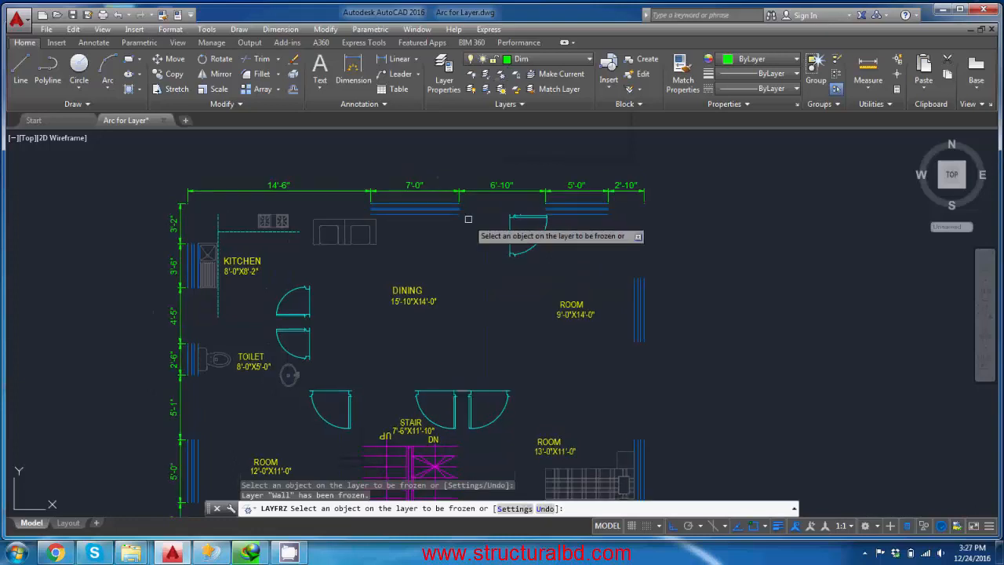
pyautogui.press('Escape')
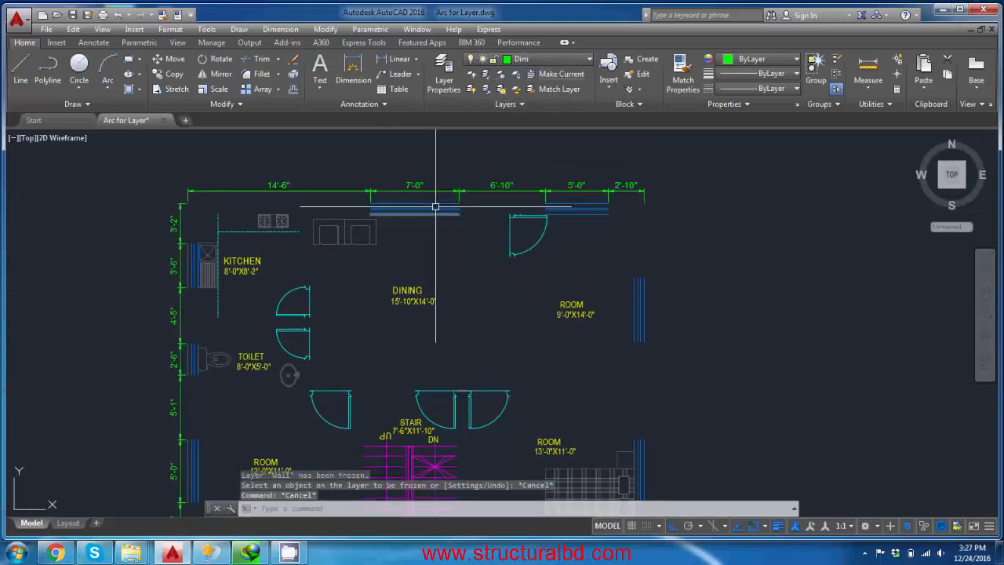
# Check the layer states in the layer list, and thaw all layers in the drawing
pyautogui.click(555, 64)
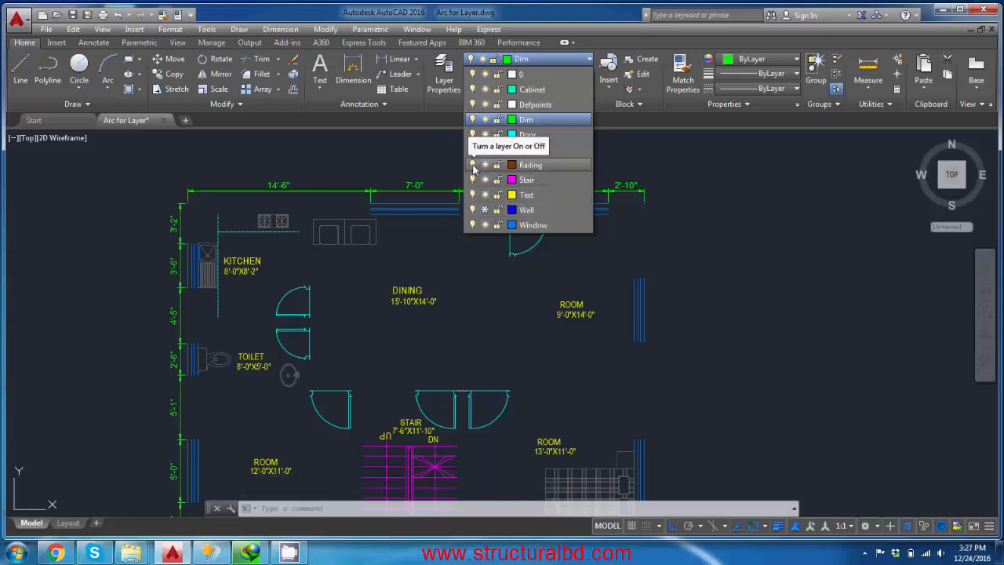
pyautogui.click(331, 188)
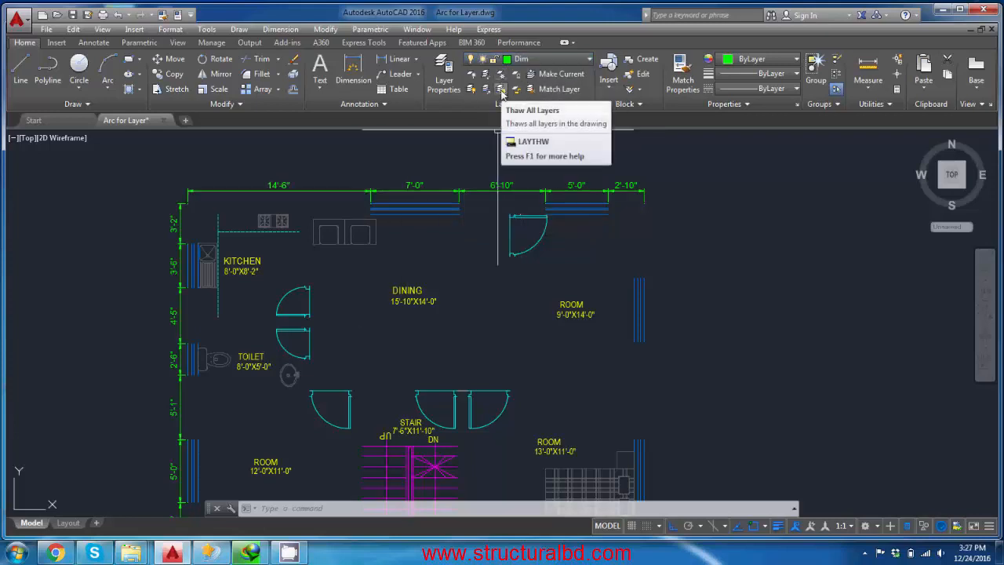
pyautogui.click(504, 77)
pyautogui.click(502, 91)
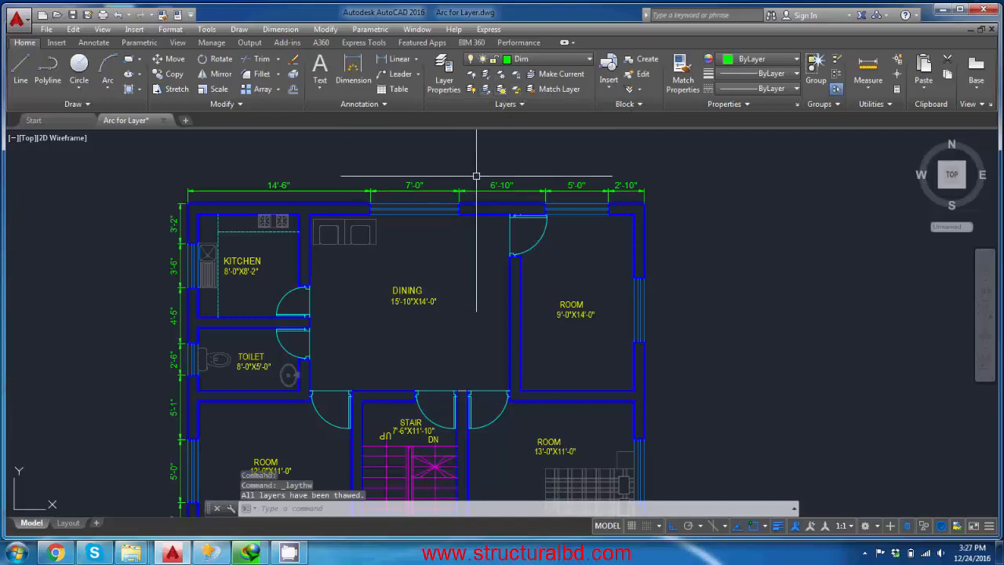
pyautogui.moveTo(475, 220)
pyautogui.mouseDown(button='middle')
pyautogui.moveTo(516, 248)
pyautogui.moveTo(471, 239)
pyautogui.mouseUp(button='middle')
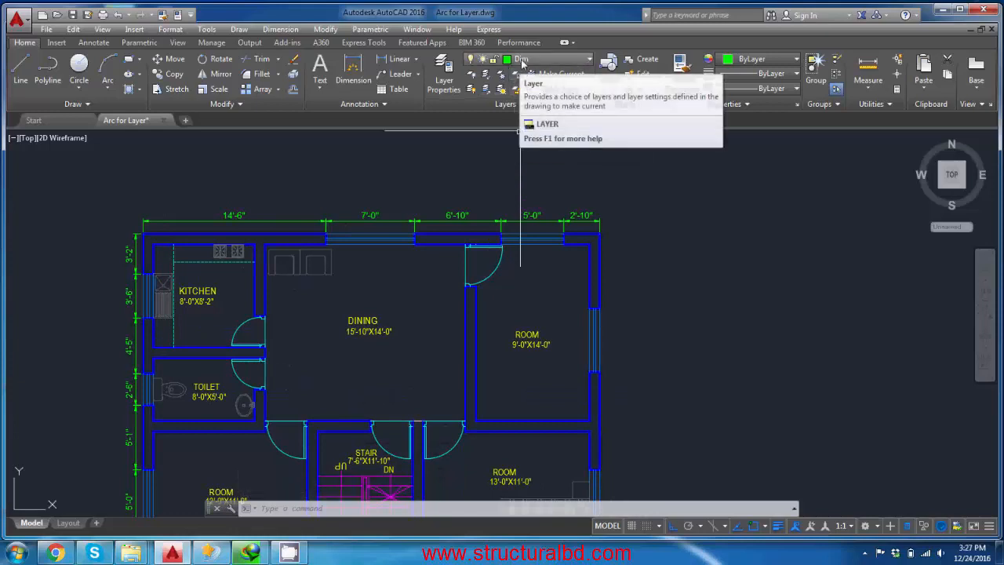
# Lock the Dim layer by picking the 6'-10" dimension, and unlock it again with the same dimension
pyautogui.click(524, 63)
pyautogui.click(534, 6)
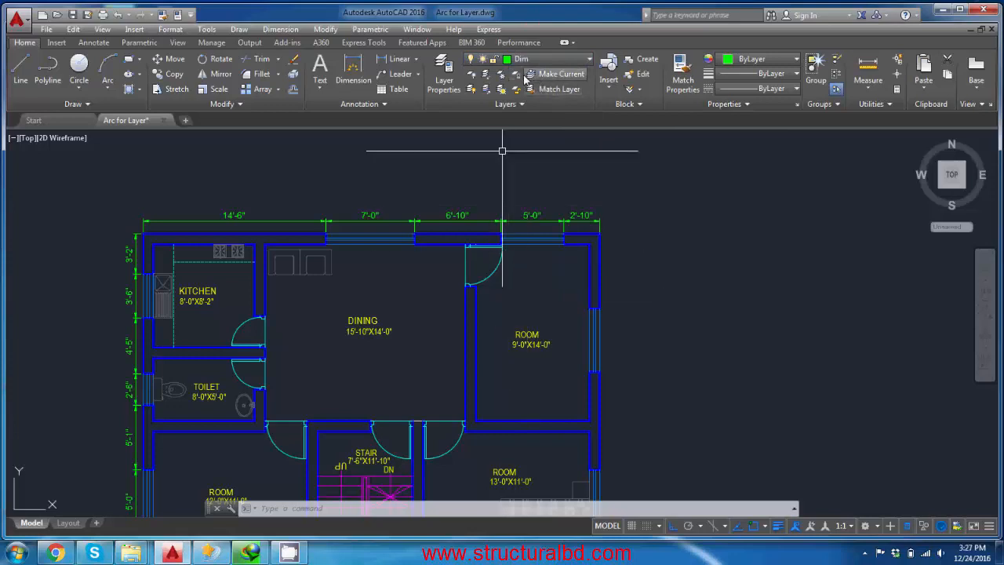
pyautogui.click(515, 74)
pyautogui.click(478, 224)
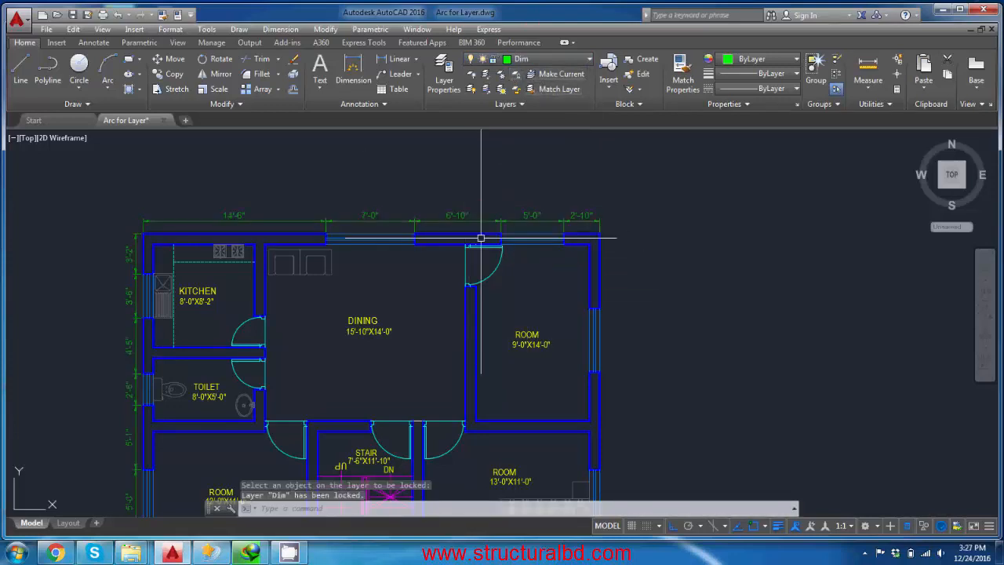
pyautogui.moveTo(430, 272); pyautogui.dragTo(432, 265, button='middle')
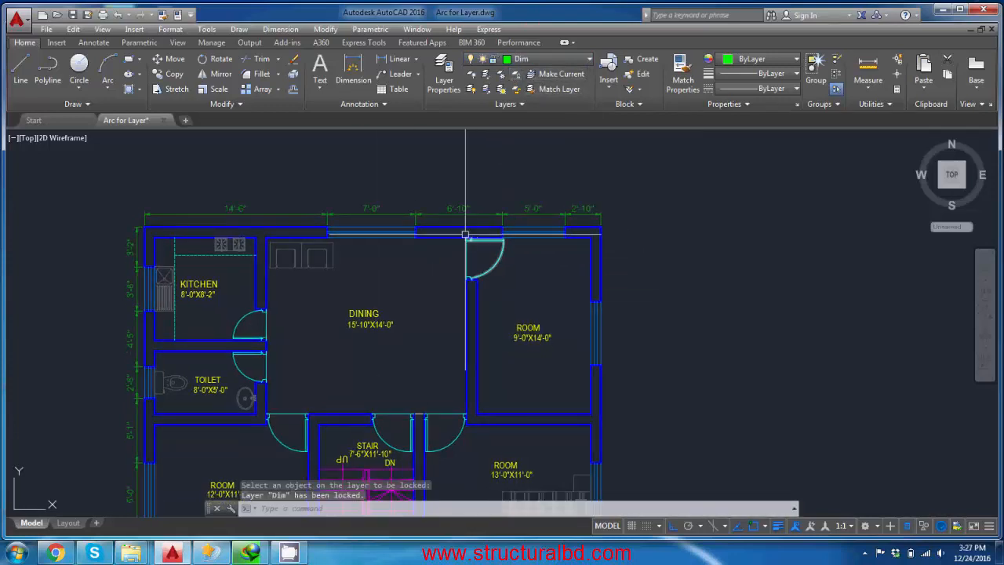
pyautogui.click(517, 91)
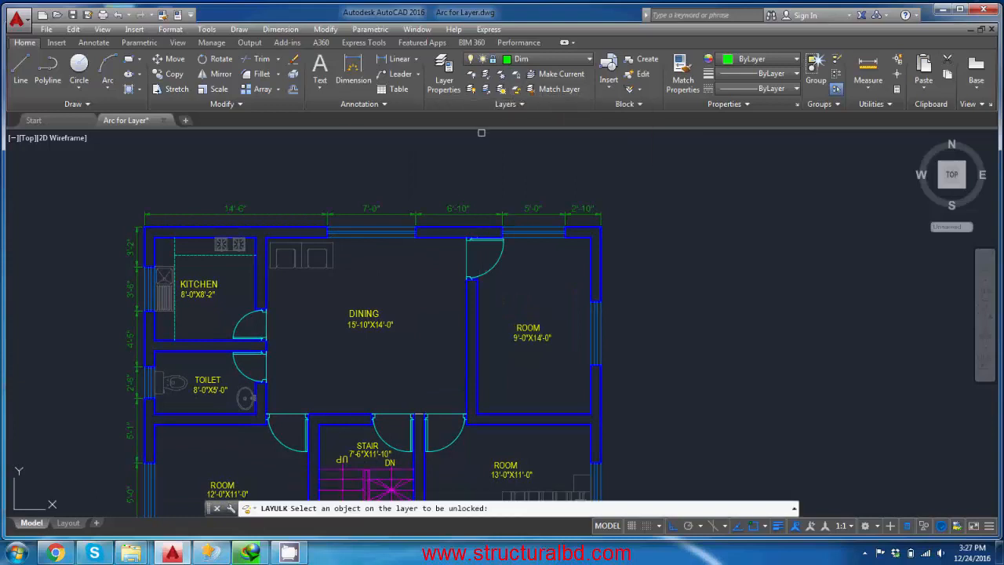
pyautogui.click(466, 209)
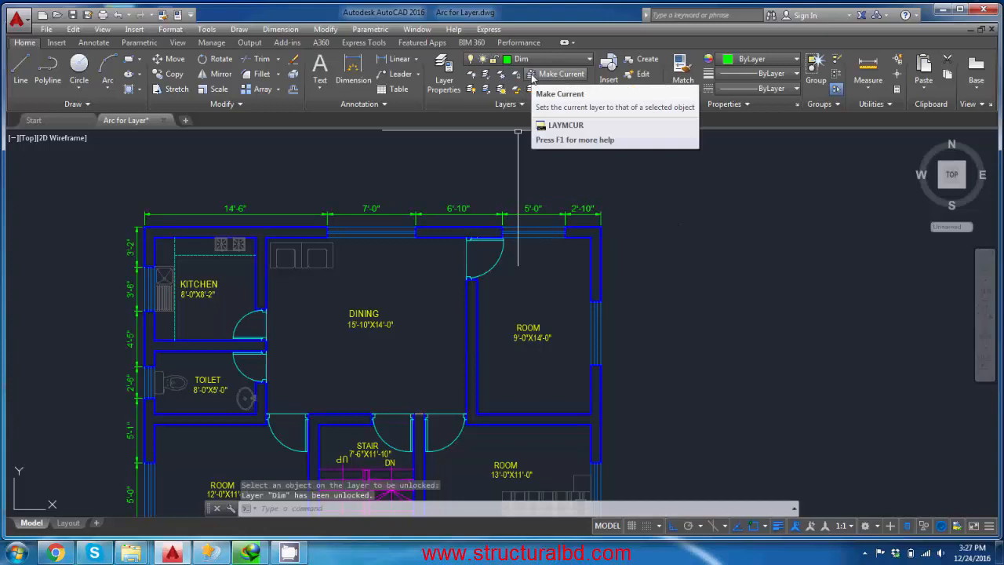
# Make the Wall layer current by picking the inner wall line beneath the 6'-10" dimension
pyautogui.click(541, 74)
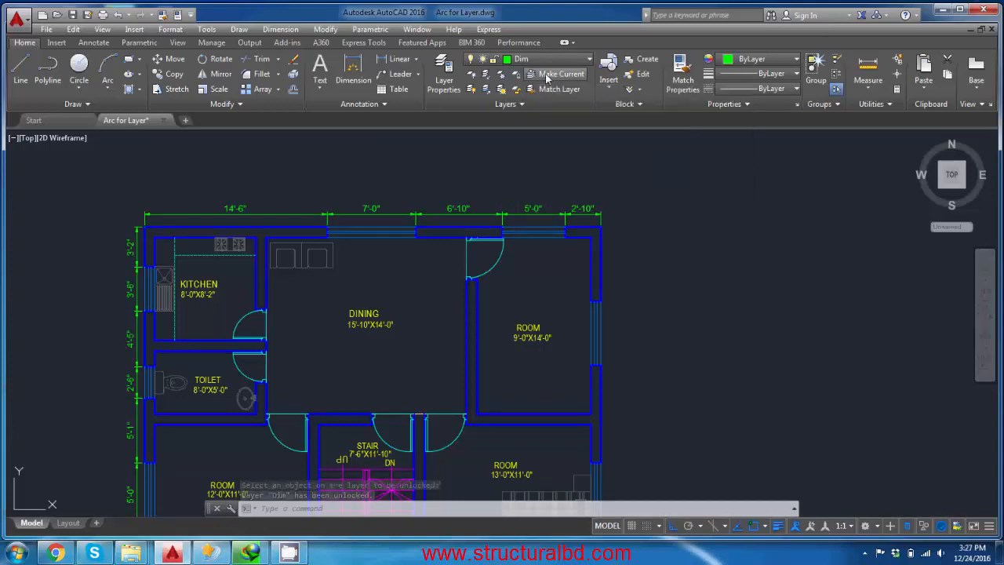
pyautogui.scroll(4, 423, 249)
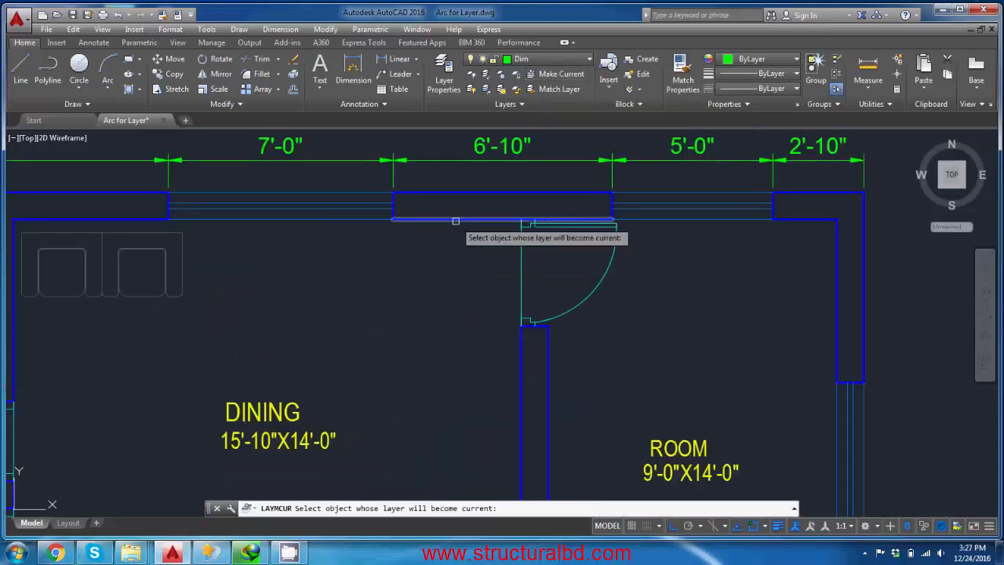
pyautogui.click(456, 220)
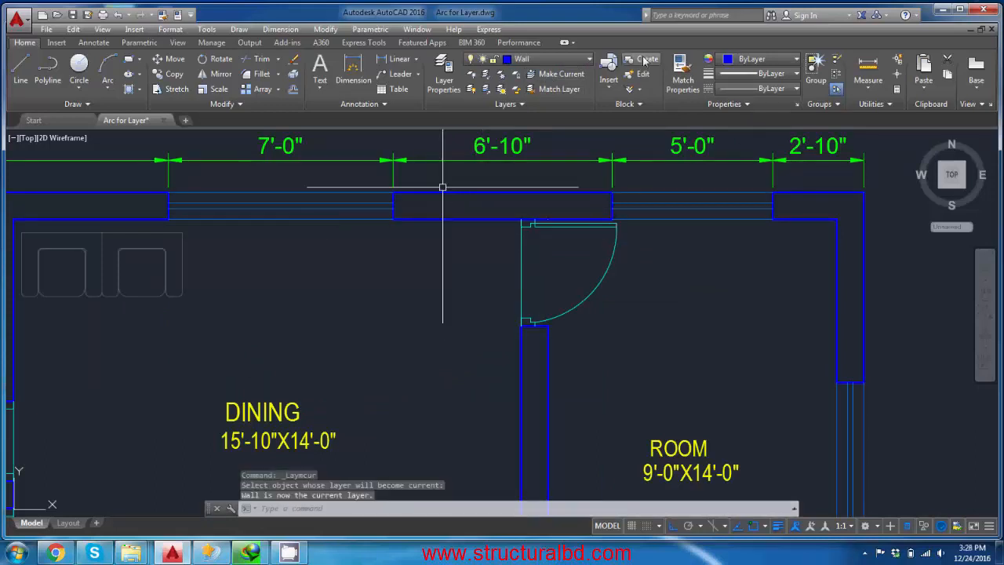
pyautogui.scroll(-3, 494, 195)
pyautogui.scroll(5, 495, 217)
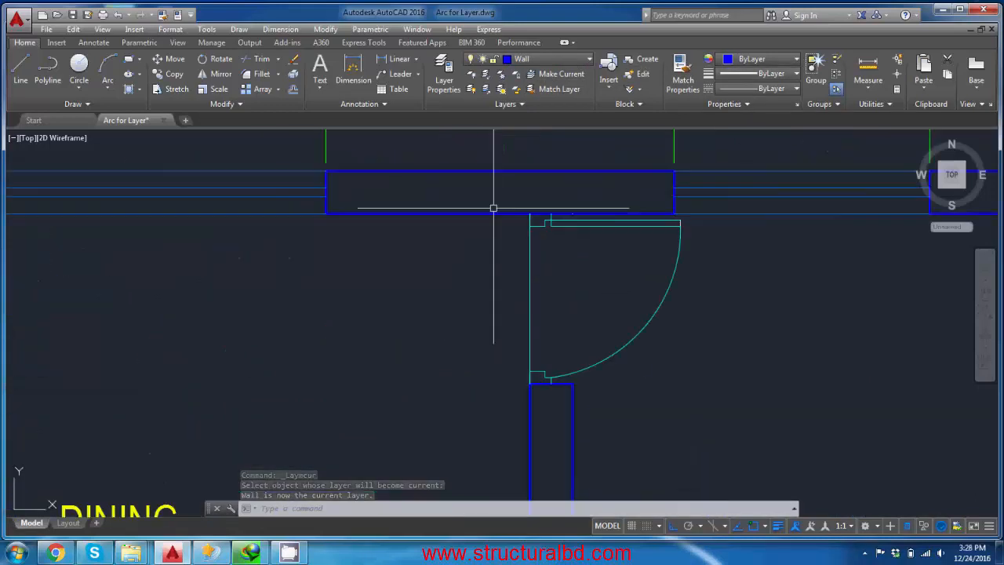
pyautogui.scroll(-4, 491, 212)
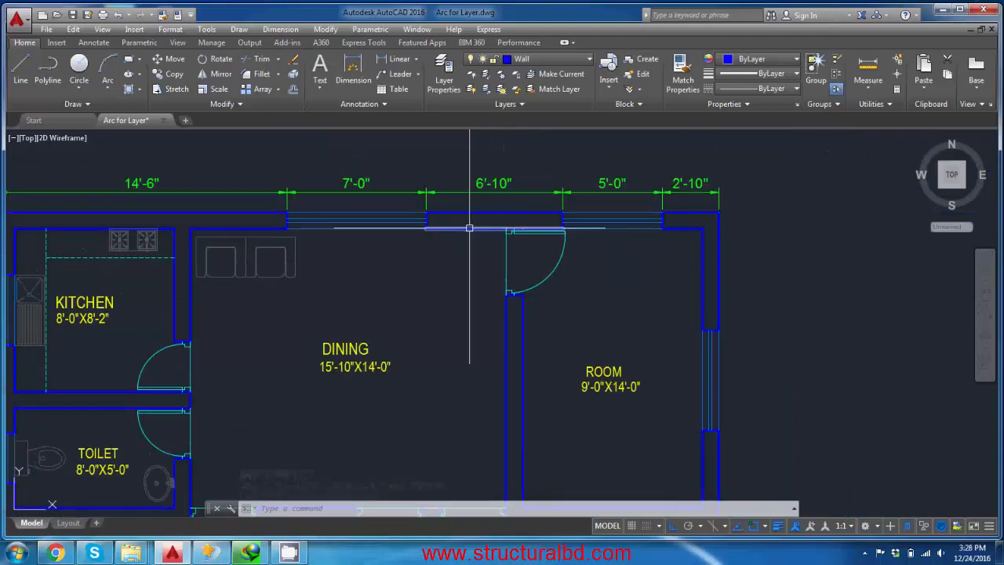
pyautogui.scroll(-2, 481, 217)
pyautogui.scroll(4, 435, 225)
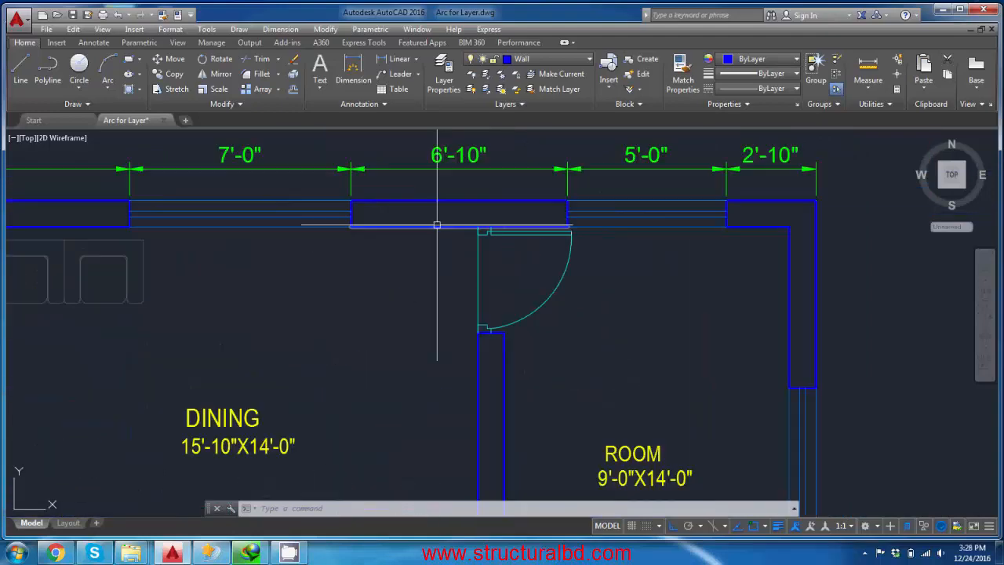
pyautogui.scroll(-2, 614, 240)
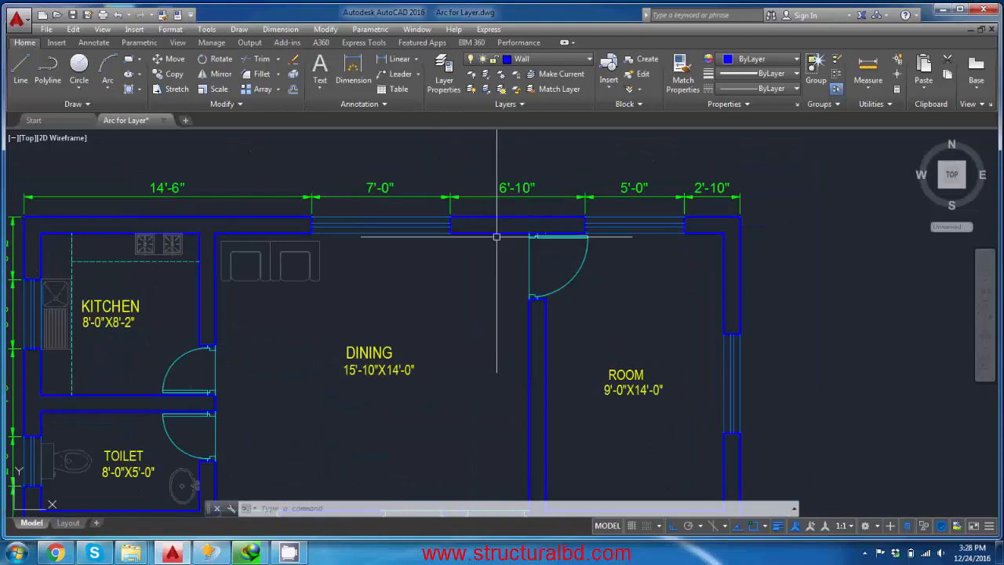
# Match the upper wall line of the 13'-0"X11'-0" room to the layer of the bed
pyautogui.click(548, 90)
pyautogui.scroll(-2, 507, 171)
pyautogui.moveTo(491, 280); pyautogui.dragTo(510, 168, button='middle')
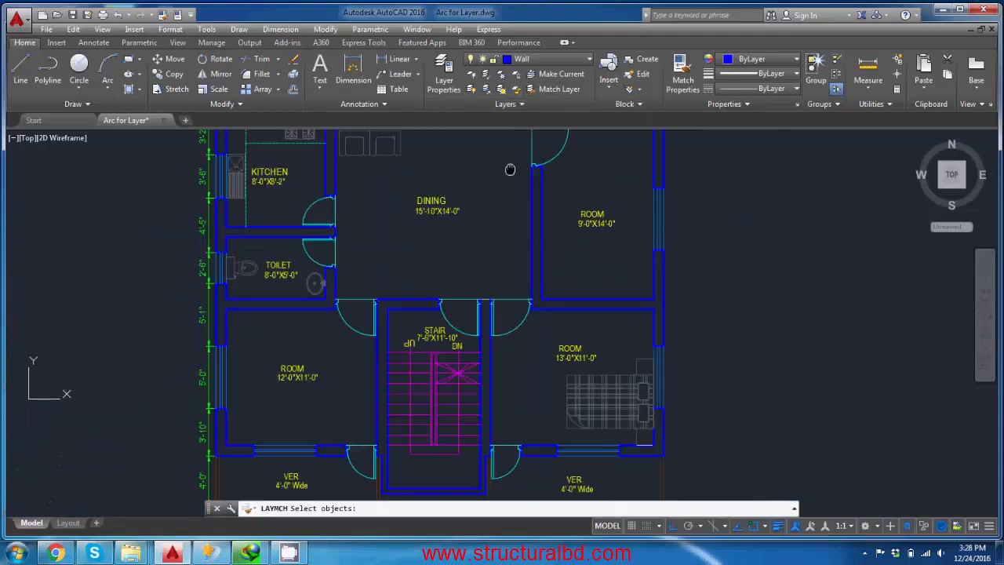
pyautogui.scroll(2, 575, 349)
pyautogui.moveTo(575, 349); pyautogui.dragTo(552, 260, button='middle')
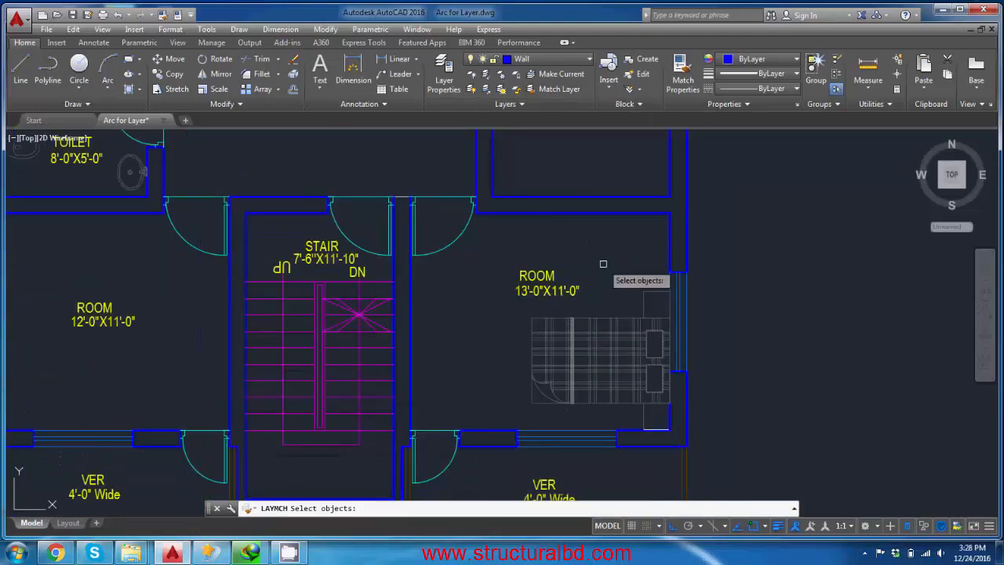
pyautogui.moveTo(612, 223); pyautogui.dragTo(555, 285, button='middle')
pyautogui.click(549, 274)
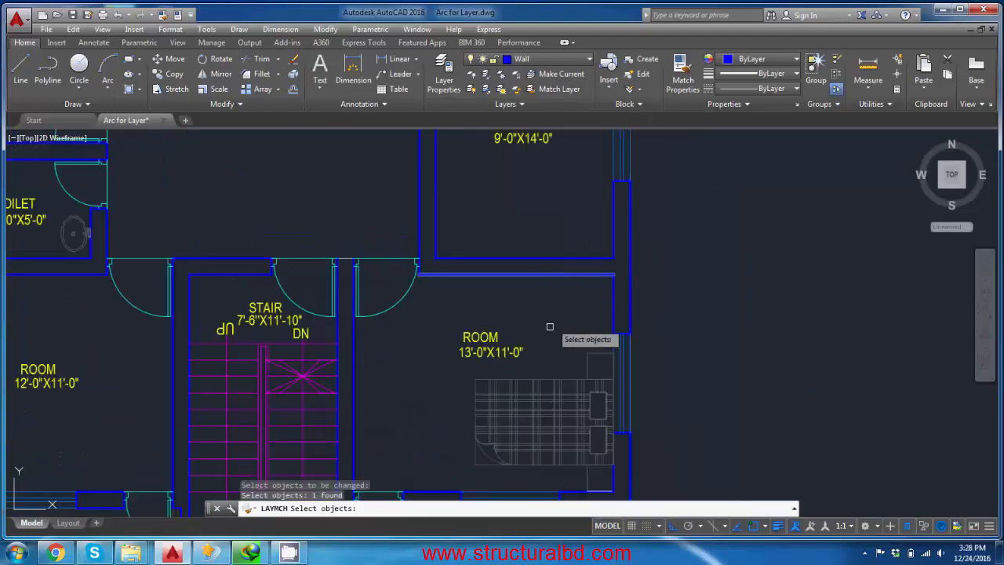
pyautogui.moveTo(549, 327); pyautogui.dragTo(586, 230, button='middle')
pyautogui.press('Return')
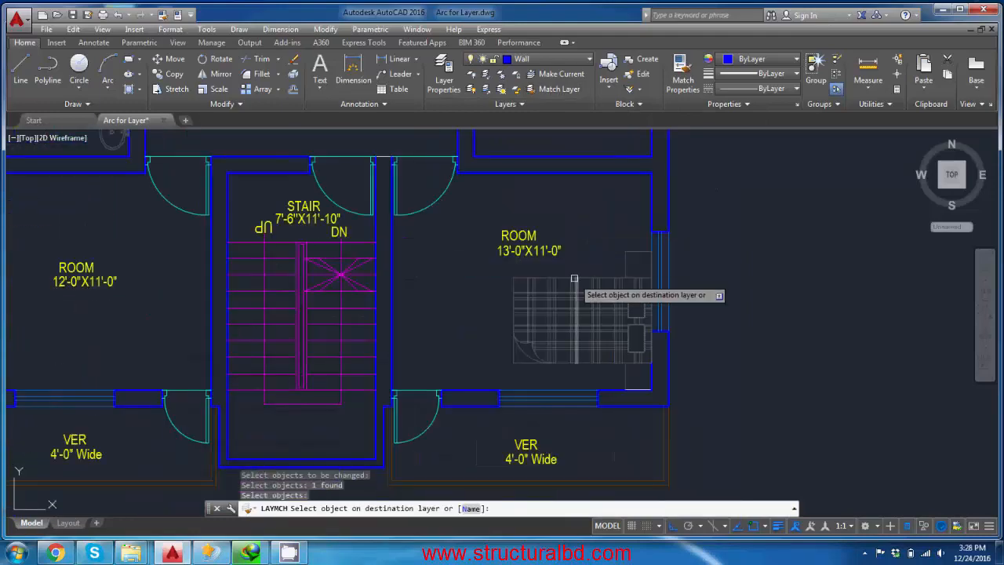
pyautogui.click(583, 299)
pyautogui.moveTo(575, 182); pyautogui.dragTo(545, 214, button='middle')
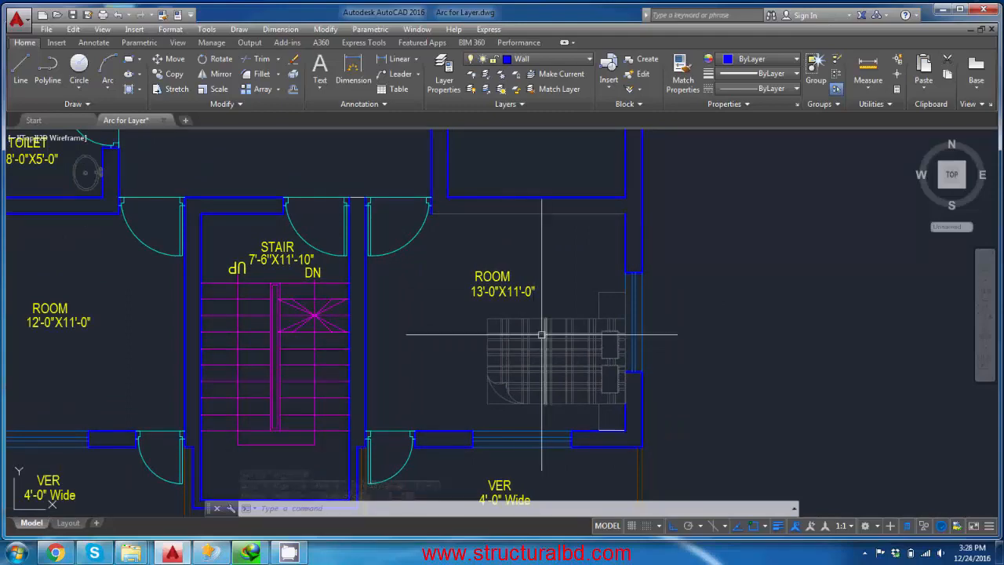
pyautogui.moveTo(558, 339); pyautogui.dragTo(564, 359, button='middle')
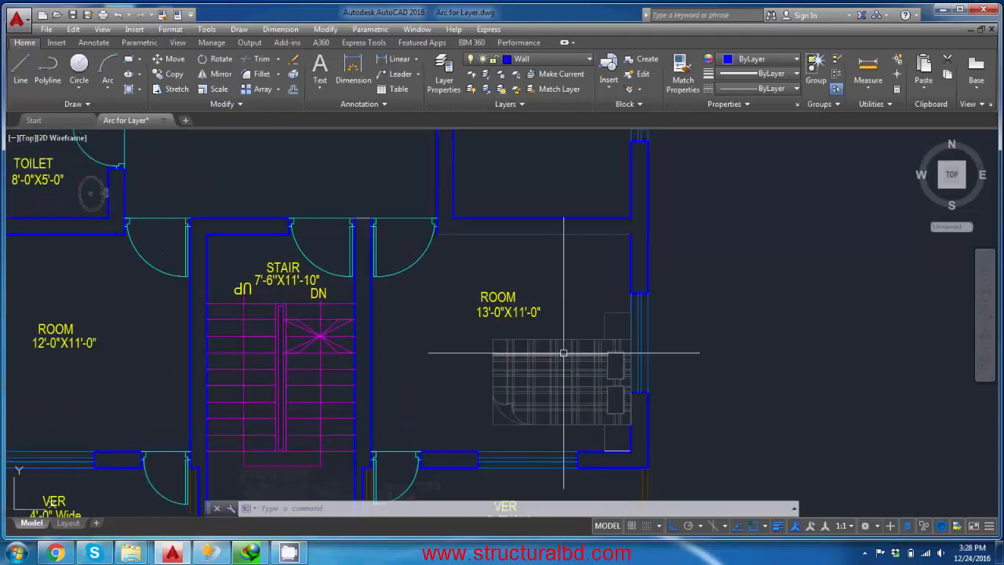
pyautogui.scroll(-1, 564, 353)
pyautogui.scroll(2, 534, 231)
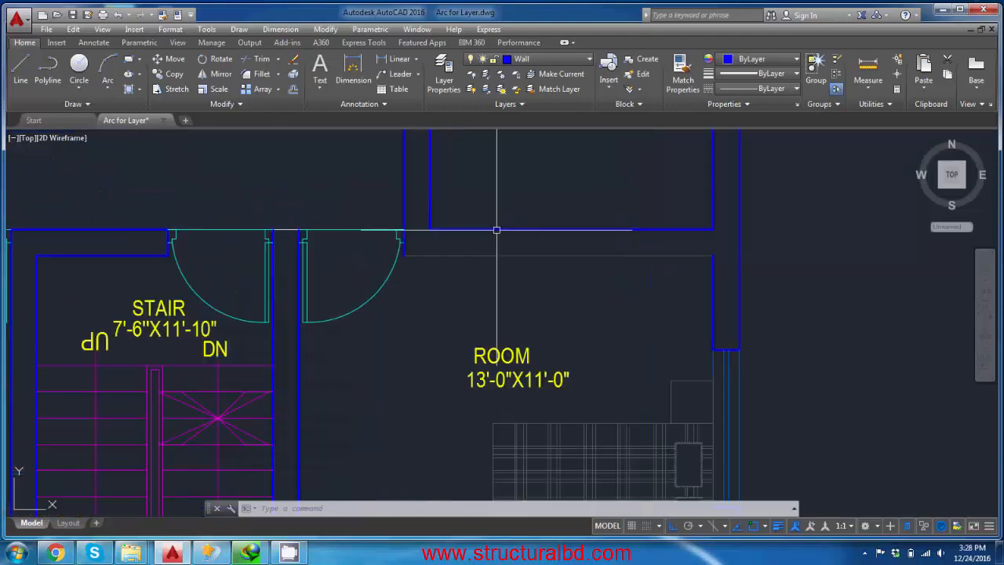
pyautogui.scroll(-1, 547, 259)
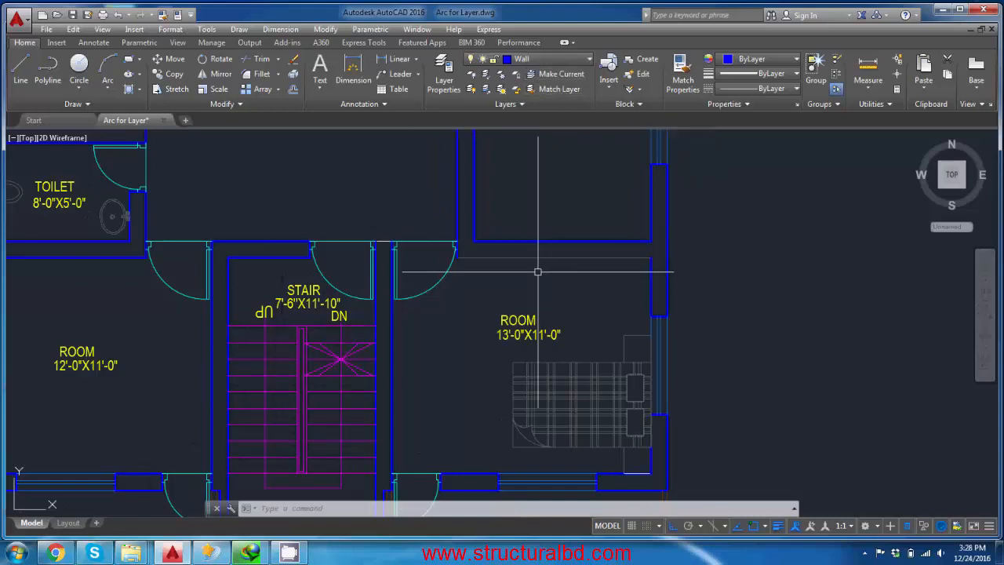
# Undo the layer match on the upper wall line of the 13'-0"X11'-0" room
pyautogui.hotkey('ctrl', 'z')
pyautogui.hotkey('ctrl', 'z')
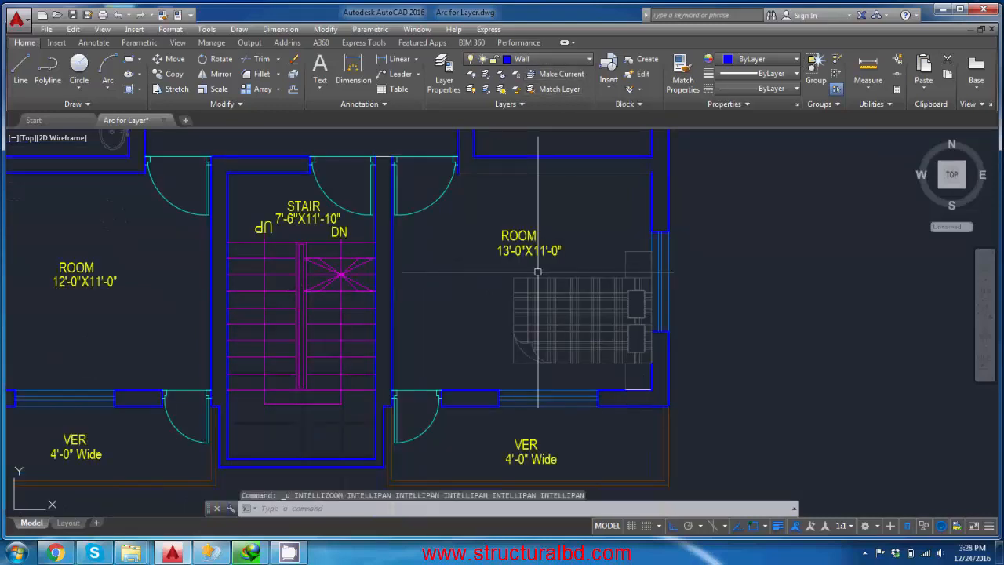
pyautogui.scroll(-2, 518, 248)
pyautogui.moveTo(532, 309); pyautogui.dragTo(524, 230, button='middle')
pyautogui.scroll(2, 539, 288)
pyautogui.moveTo(539, 288); pyautogui.dragTo(519, 256, button='middle')
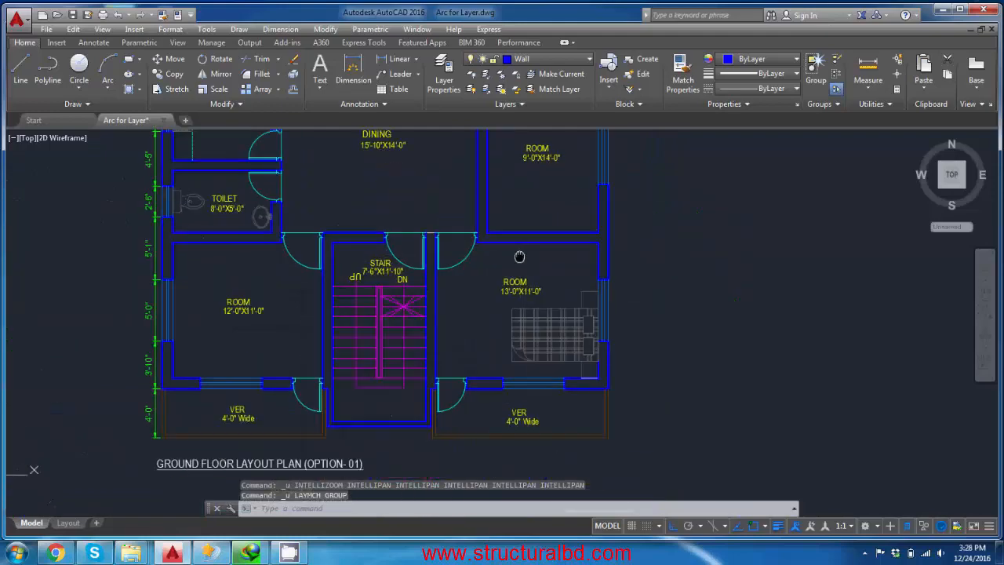
# Restore the previous layer settings with Layer Previous
pyautogui.click(511, 105)
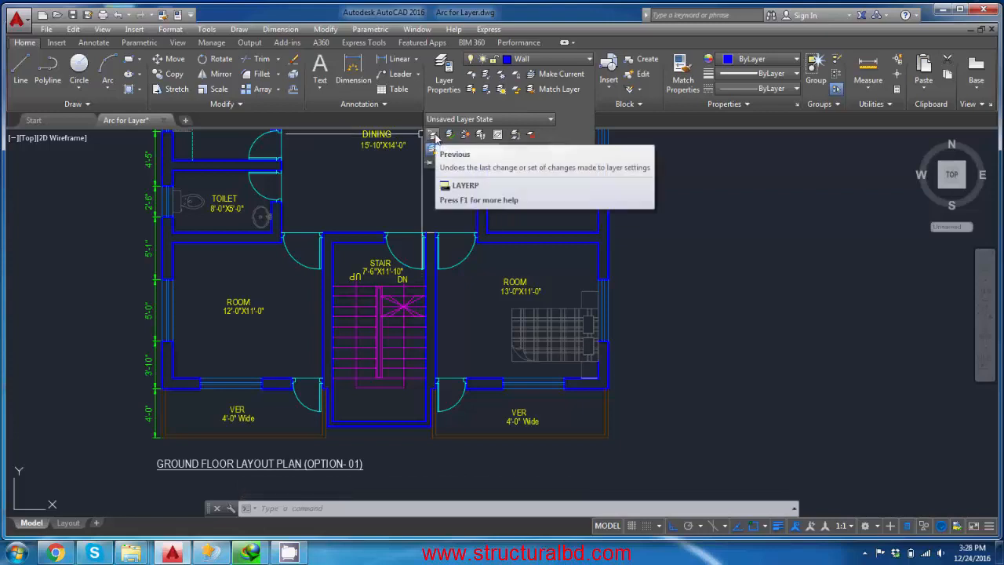
pyautogui.click(434, 136)
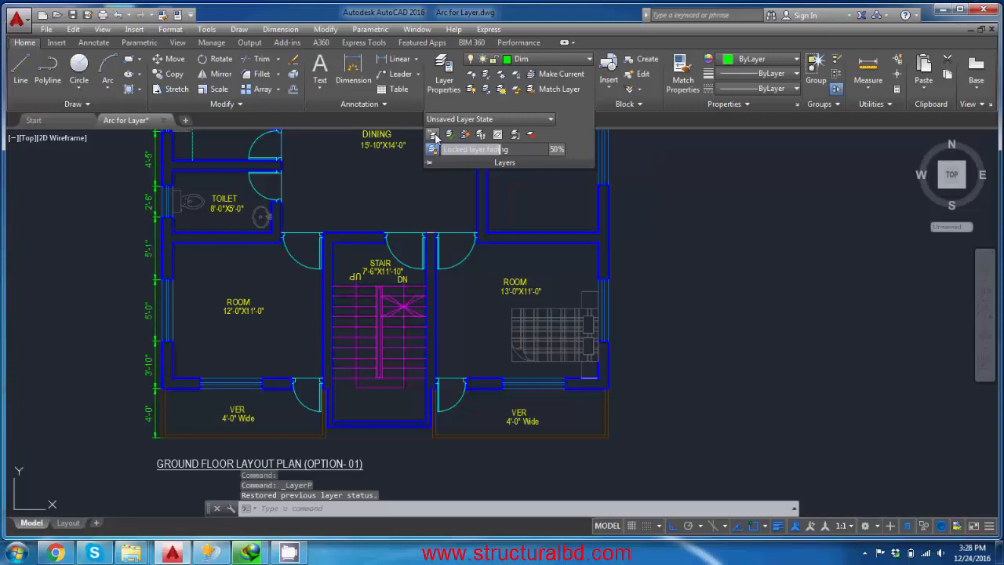
pyautogui.scroll(-5, 421, 223)
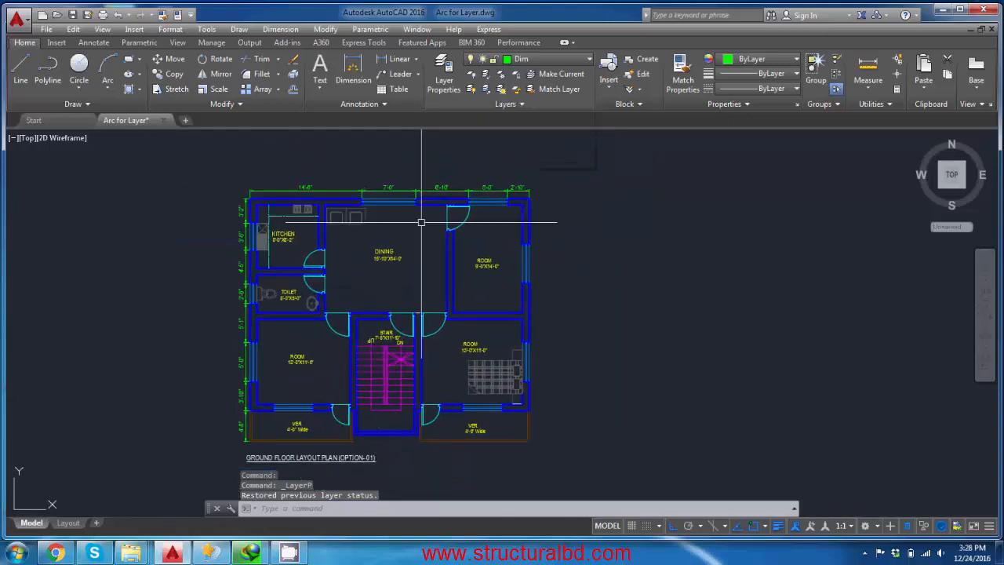
# Change the inner window line beneath the 5'-0" dimension to the current layer, Dim
pyautogui.click(502, 104)
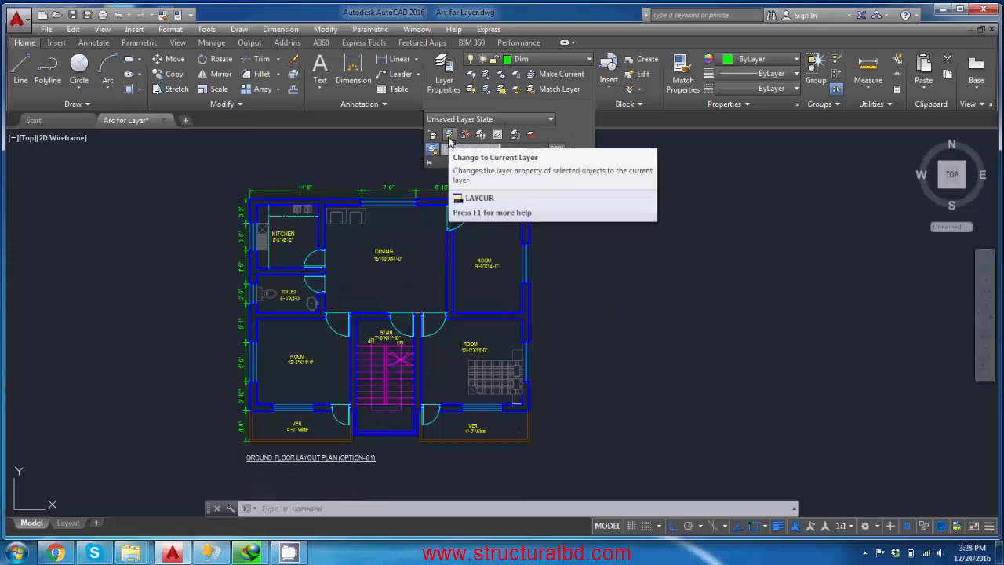
pyautogui.click(451, 138)
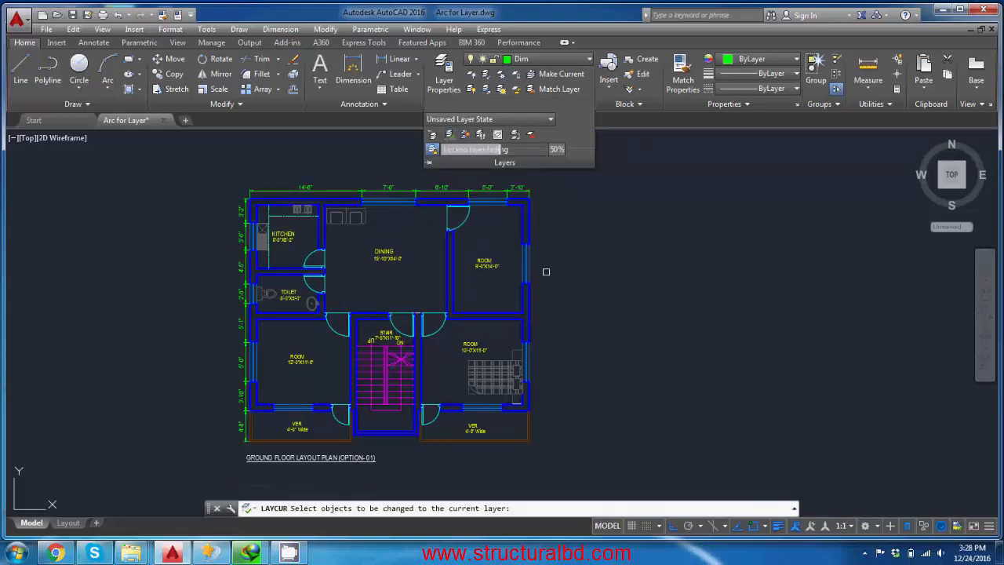
pyautogui.scroll(6, 438, 258)
pyautogui.moveTo(438, 259); pyautogui.dragTo(491, 264, button='middle')
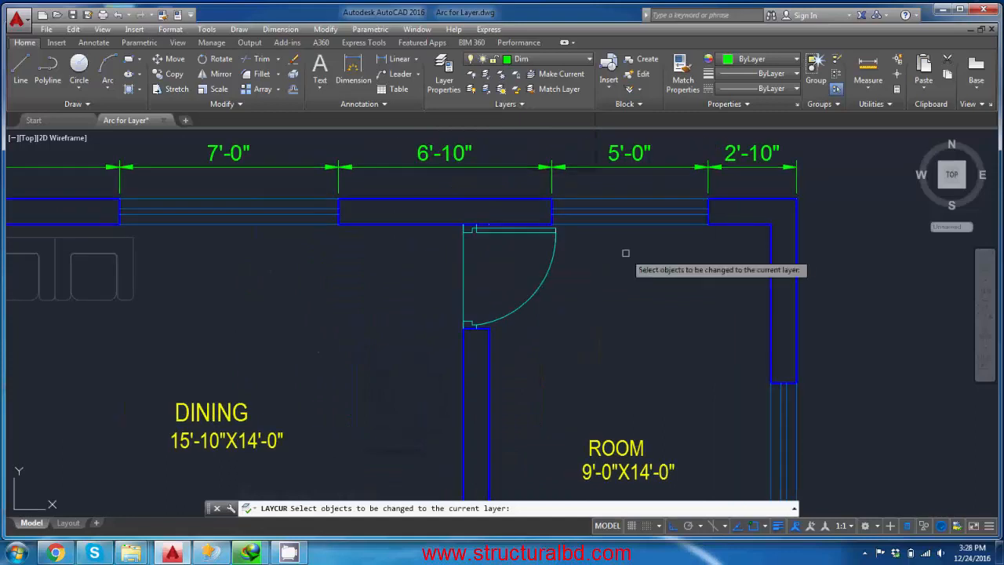
pyautogui.moveTo(625, 253); pyautogui.dragTo(545, 273, button='middle')
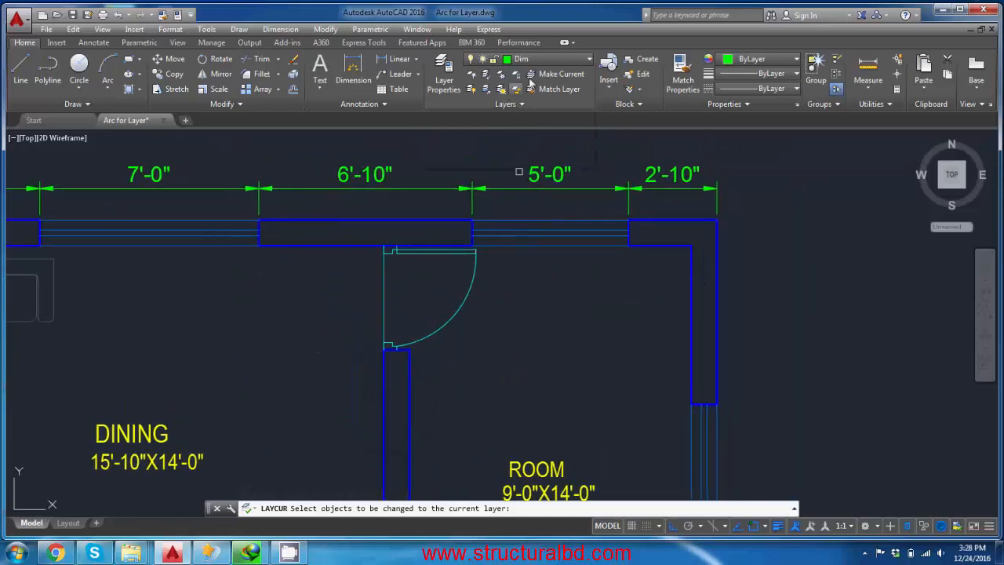
pyautogui.scroll(2, 546, 247)
pyautogui.click(553, 251)
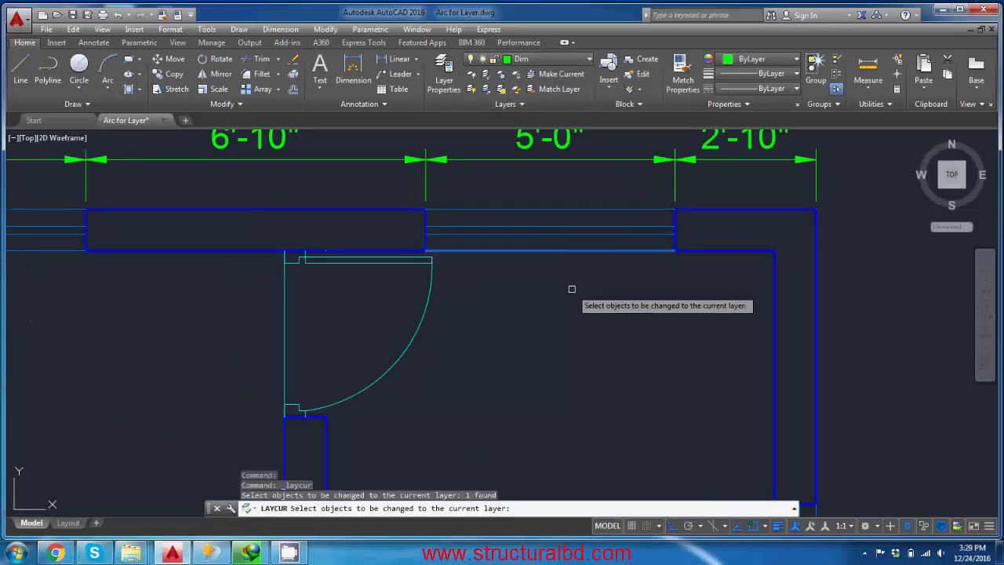
pyautogui.press('Return')
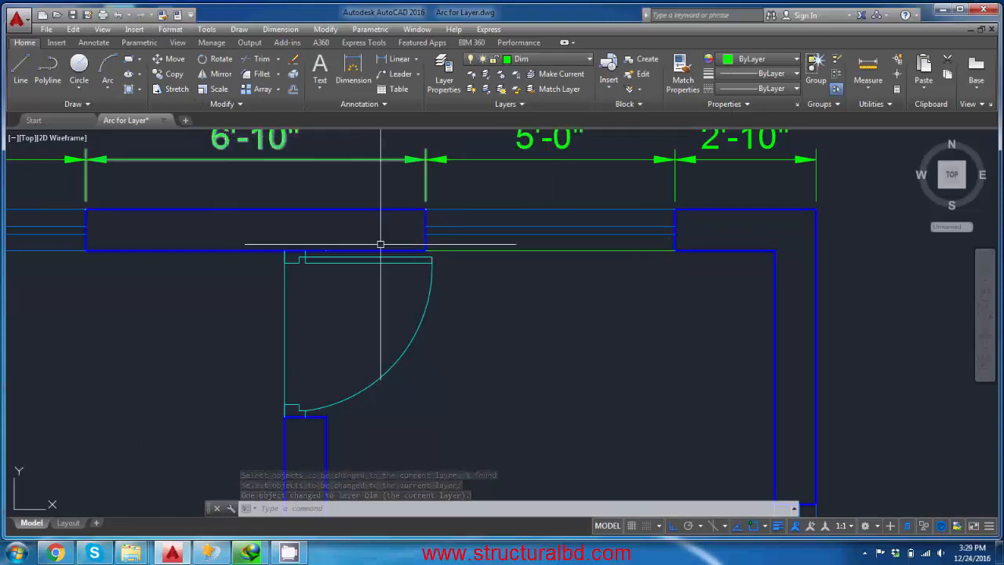
# Match the properties of the middle window line onto the inner window line beneath the 5'-0" dimension, and end the command
pyautogui.click(163, 15)
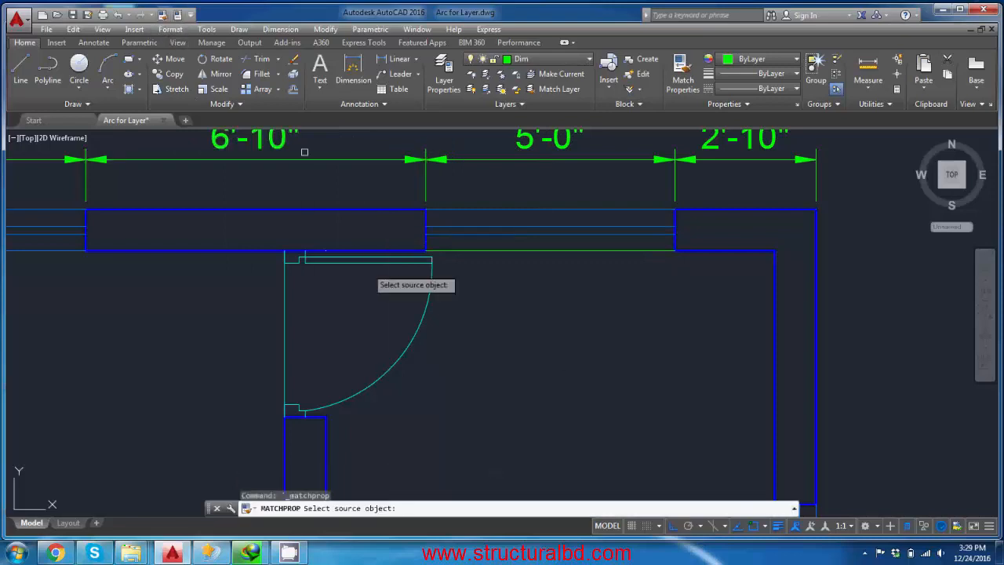
pyautogui.click(547, 233)
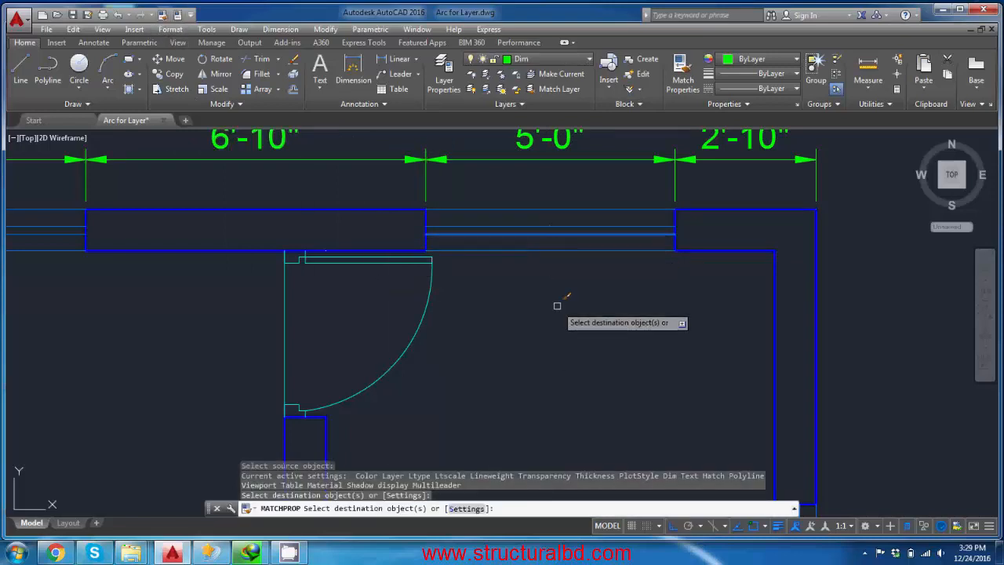
pyautogui.press('Escape')
pyautogui.scroll(-4, 526, 259)
# Copy the inner wall line beneath the 6'-10" dimension to the Furniture layer, choosing the destination by name and leaving the copy in place
pyautogui.click(524, 106)
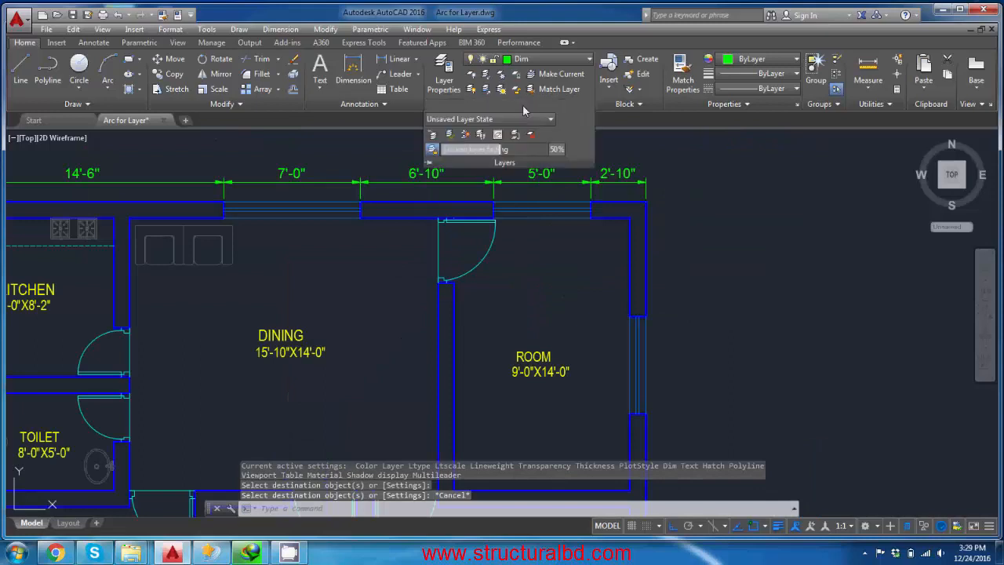
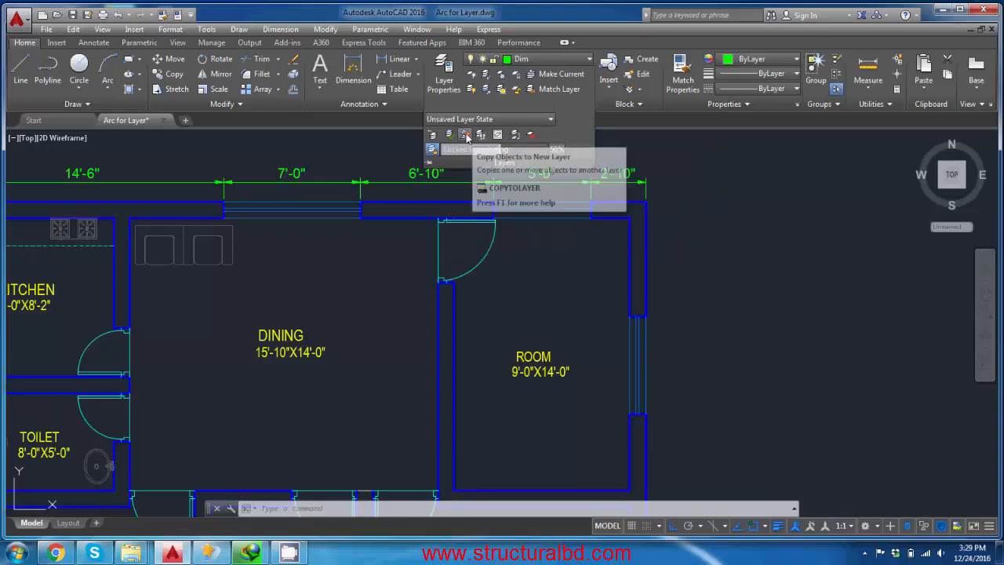
pyautogui.click(466, 137)
pyautogui.moveTo(409, 236); pyautogui.dragTo(498, 214, button='middle')
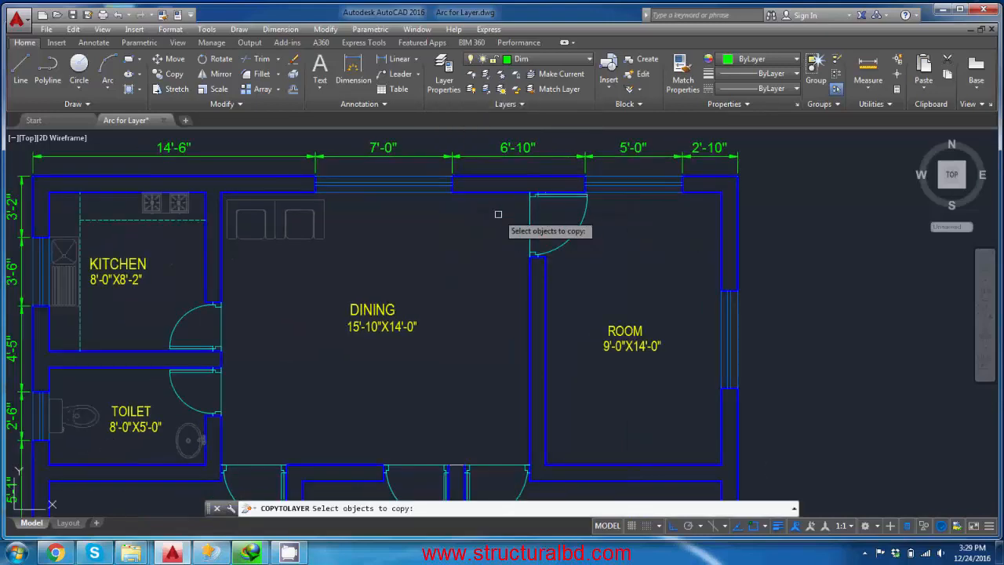
pyautogui.click(496, 193)
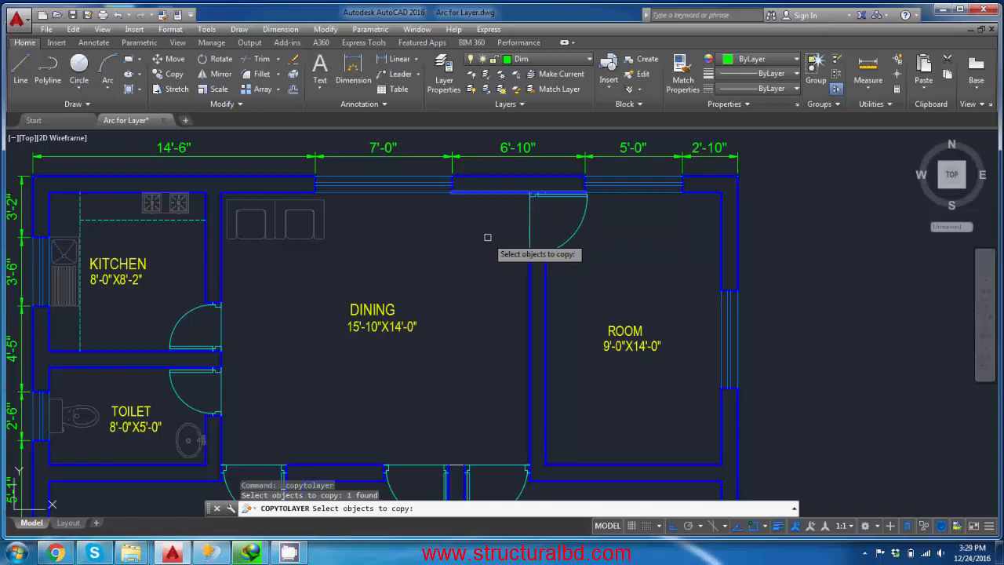
pyautogui.press('Return')
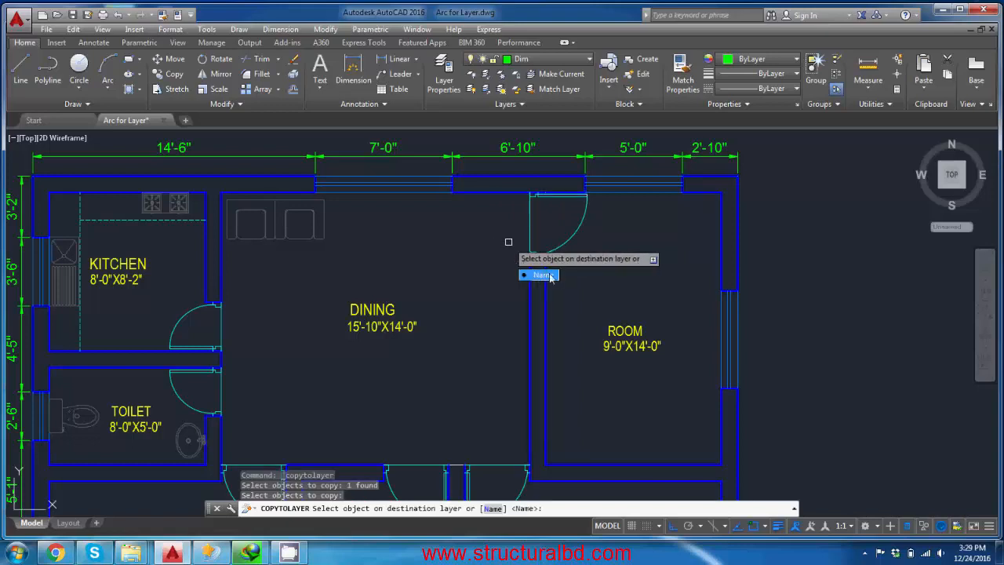
pyautogui.write('N')
pyautogui.press('Return')
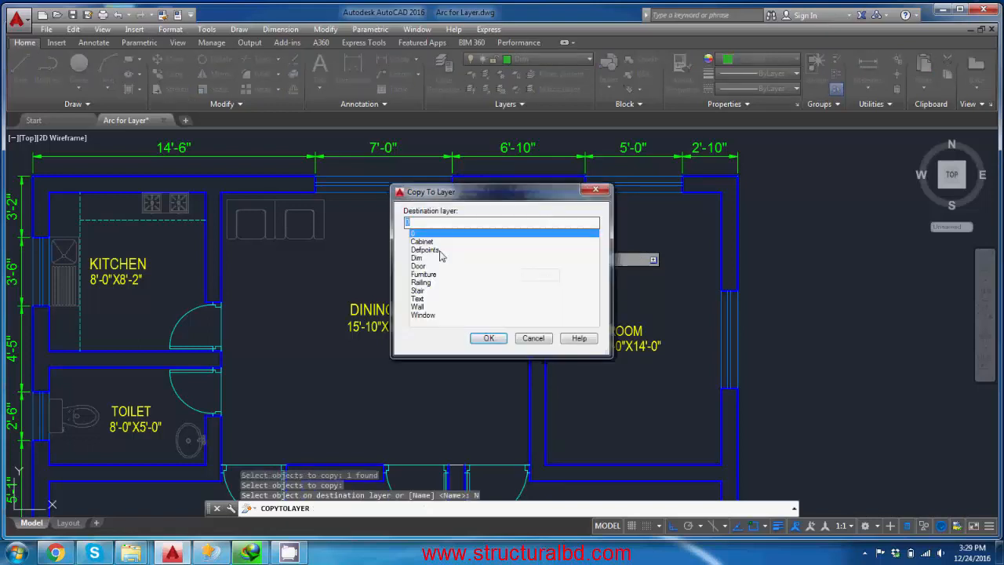
pyautogui.moveTo(459, 192); pyautogui.dragTo(723, 175)
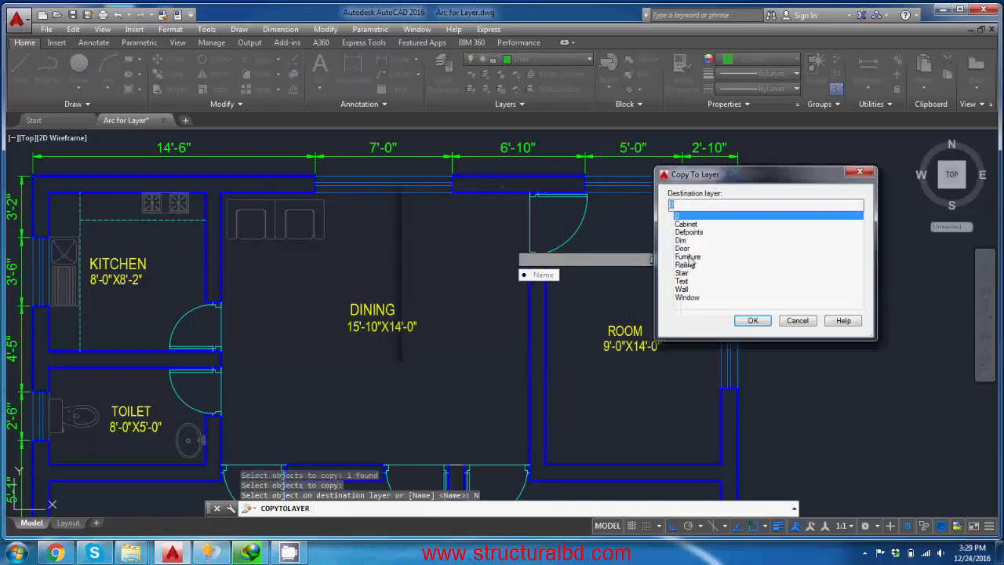
pyautogui.click(688, 257)
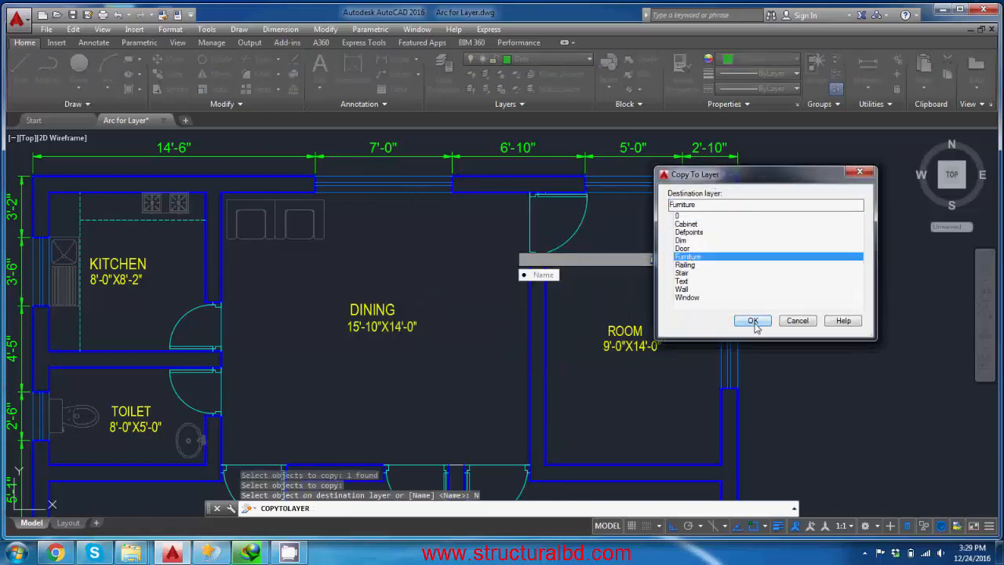
pyautogui.click(753, 322)
pyautogui.scroll(5, 465, 243)
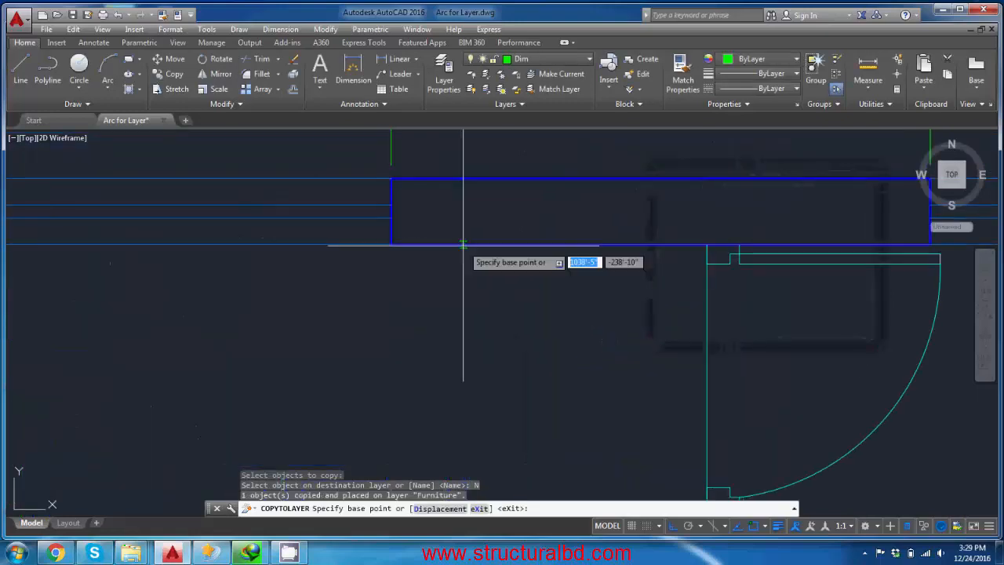
pyautogui.rightClick(463, 244)
pyautogui.click(480, 262)
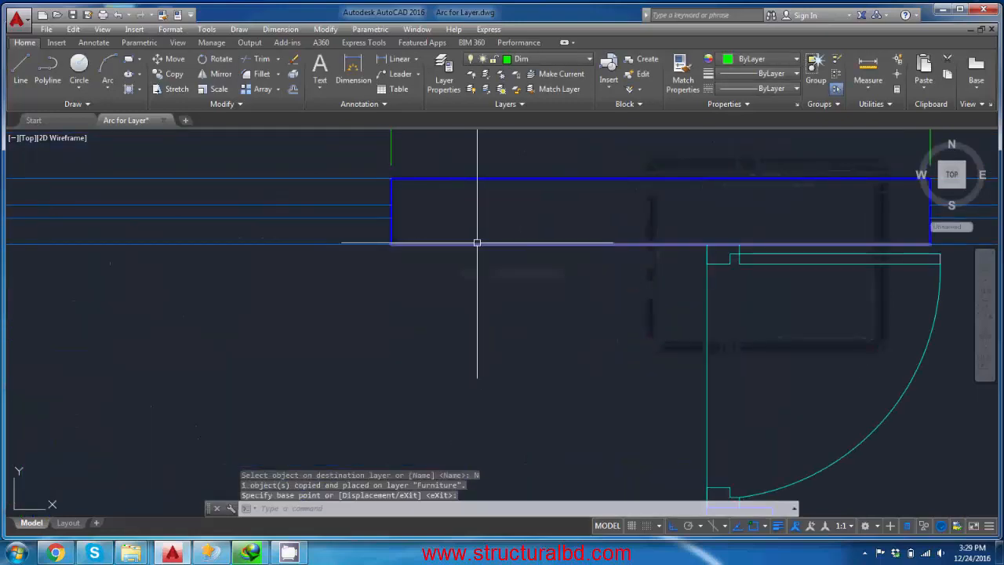
pyautogui.scroll(-5, 475, 244)
pyautogui.press('Escape')
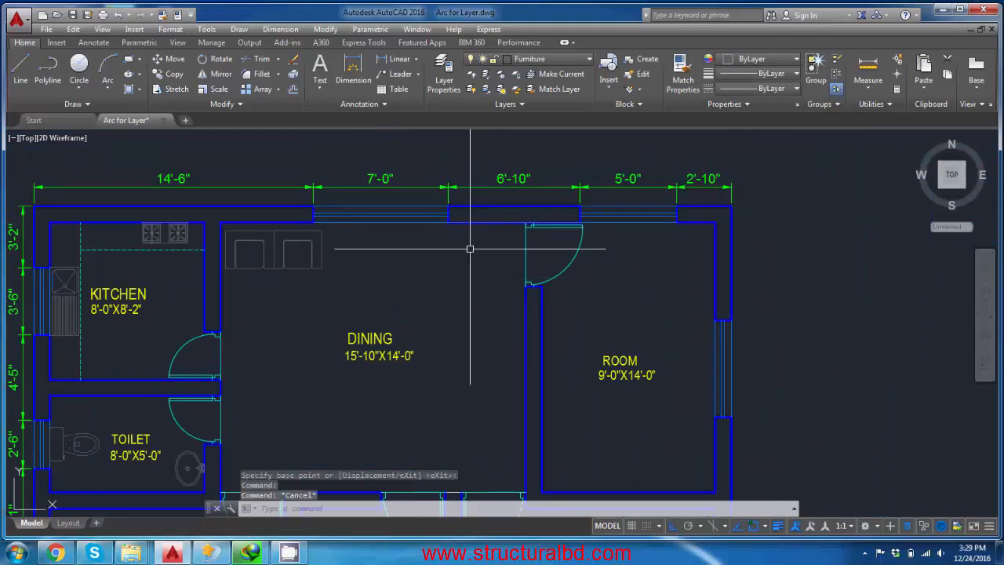
pyautogui.scroll(2, 475, 211)
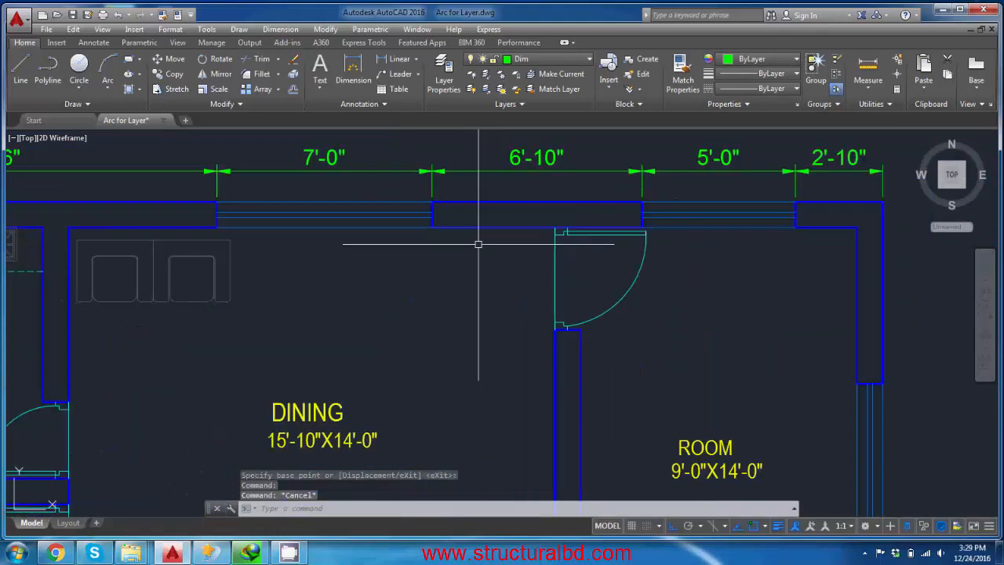
# Start Layer Walk and display only the objects on the Dim layer, keeping the dialog clear of the plan
pyautogui.click(518, 105)
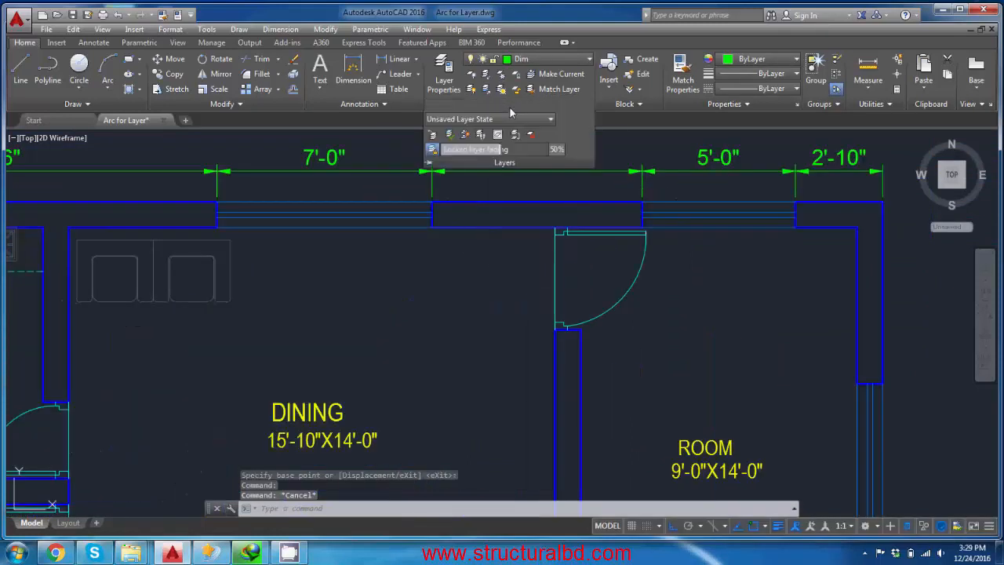
pyautogui.click(481, 136)
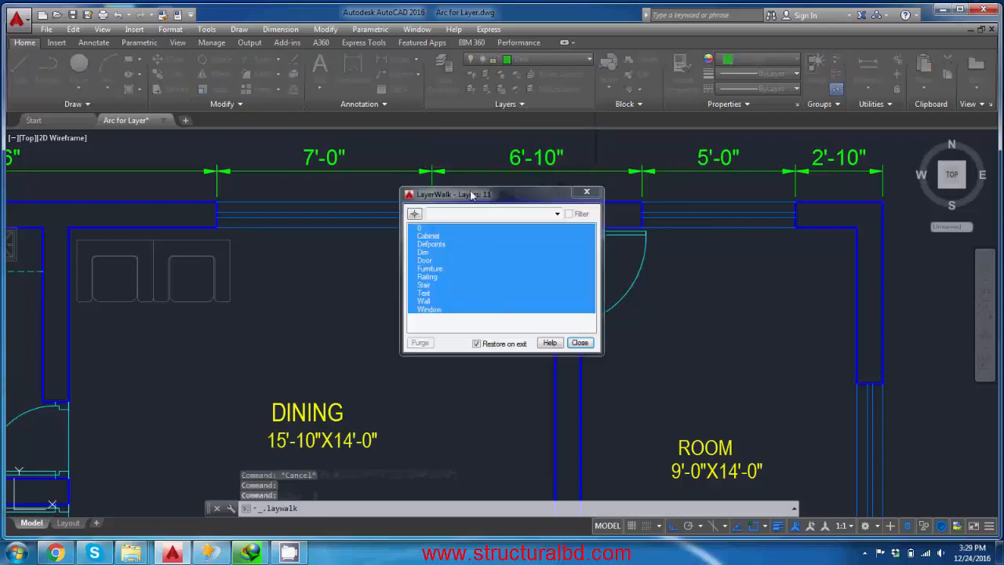
pyautogui.moveTo(471, 196); pyautogui.dragTo(721, 181)
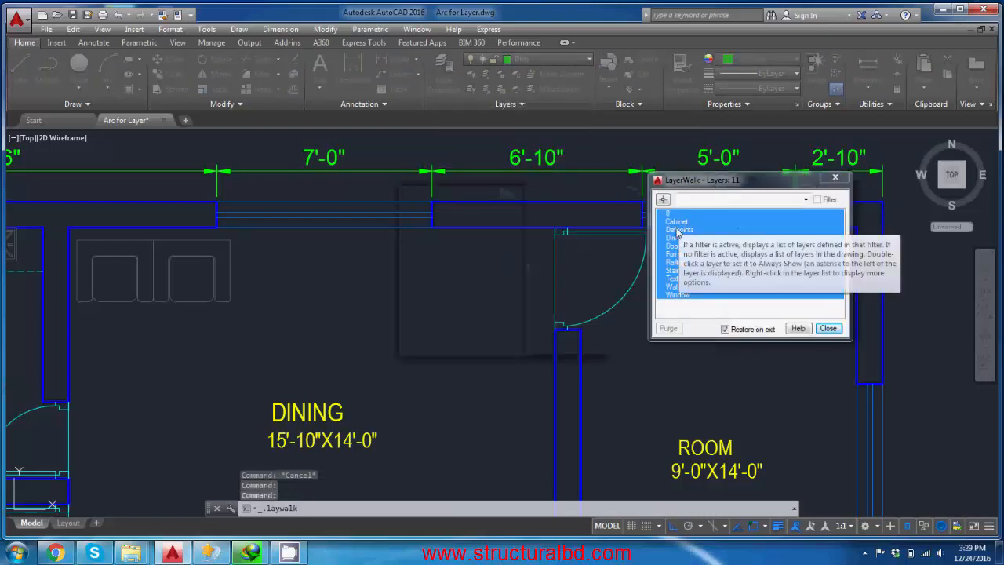
pyautogui.click(679, 229)
pyautogui.click(673, 238)
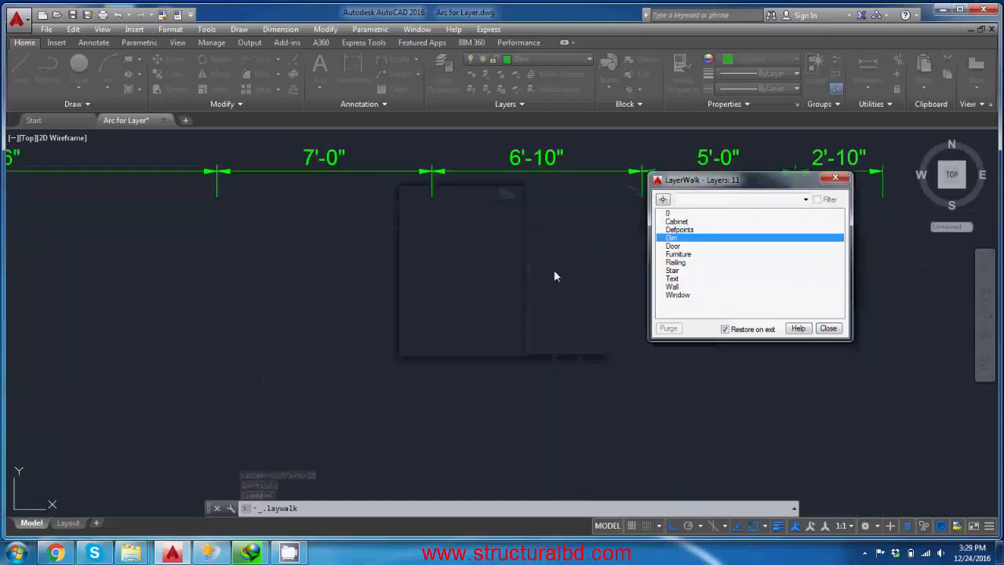
pyautogui.moveTo(702, 179); pyautogui.dragTo(688, 192)
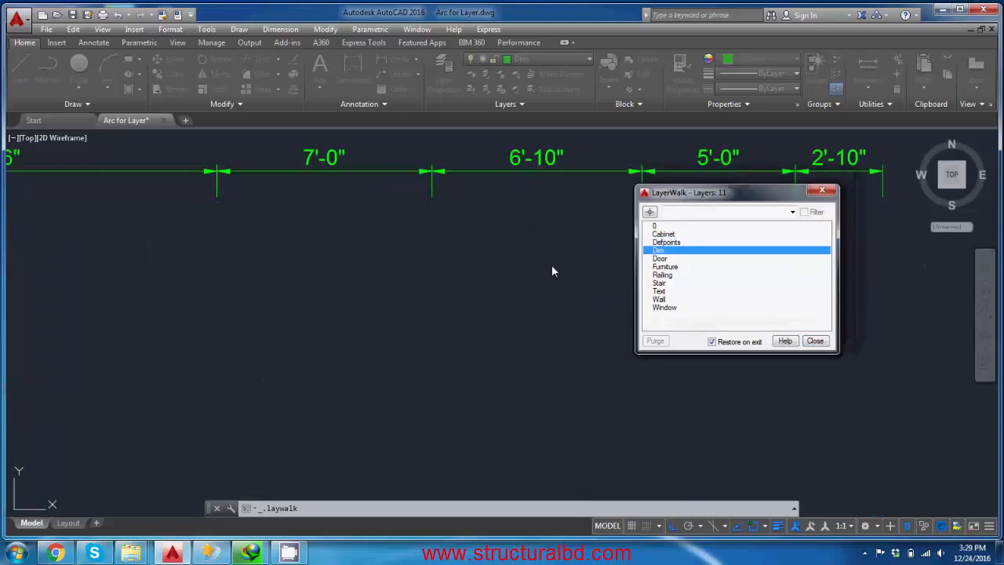
# Walk through the Furniture, Railing, Stair, Text, Wall and Window layers one at a time, and end Layer Walk
pyautogui.click(665, 267)
pyautogui.click(663, 276)
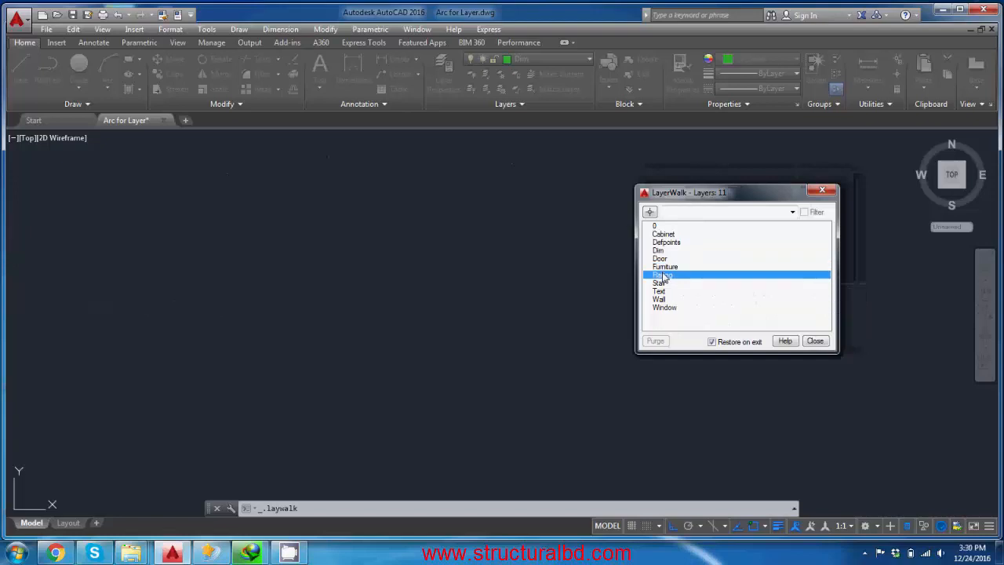
pyautogui.click(665, 267)
pyautogui.moveTo(671, 195); pyautogui.dragTo(719, 271)
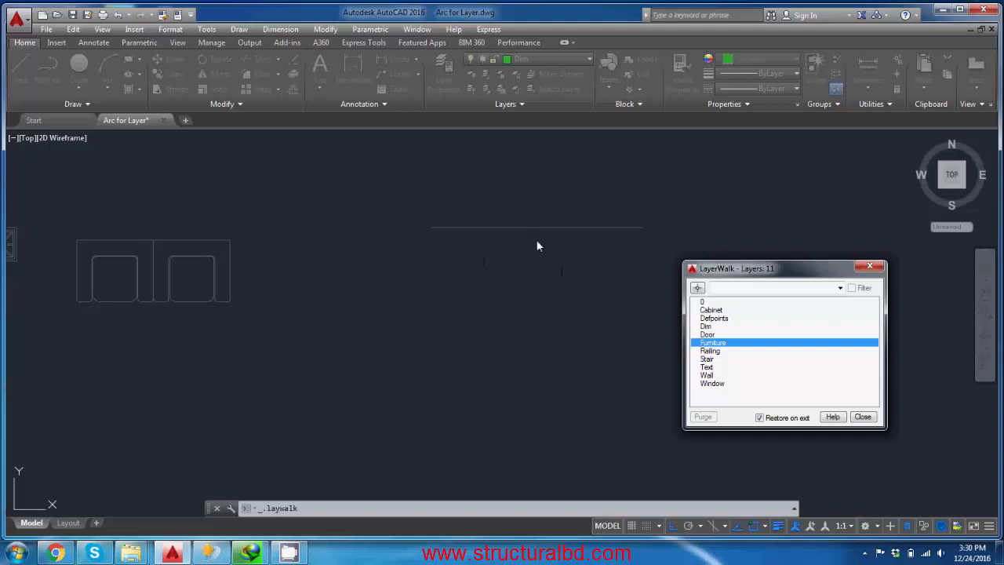
pyautogui.click(714, 360)
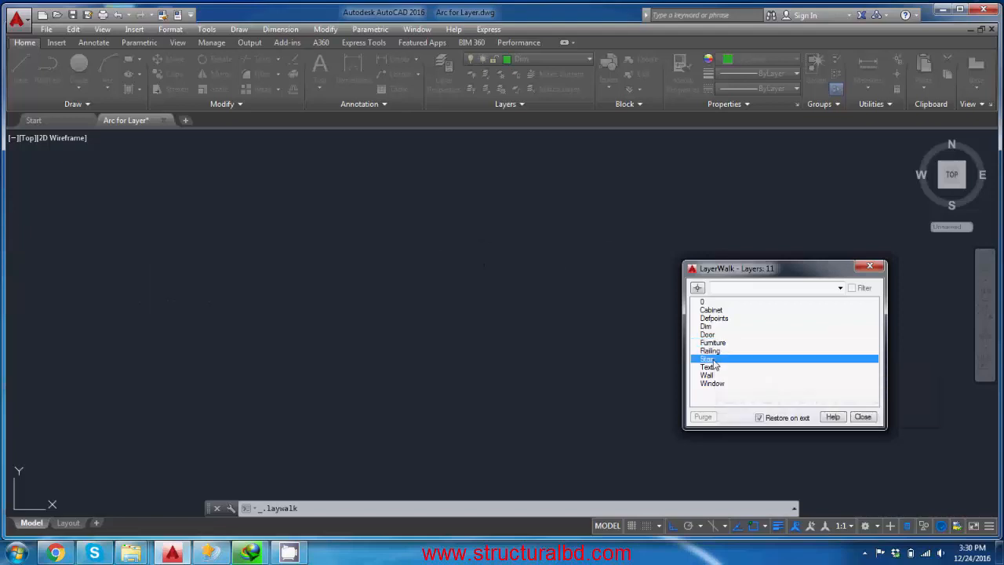
pyautogui.click(711, 367)
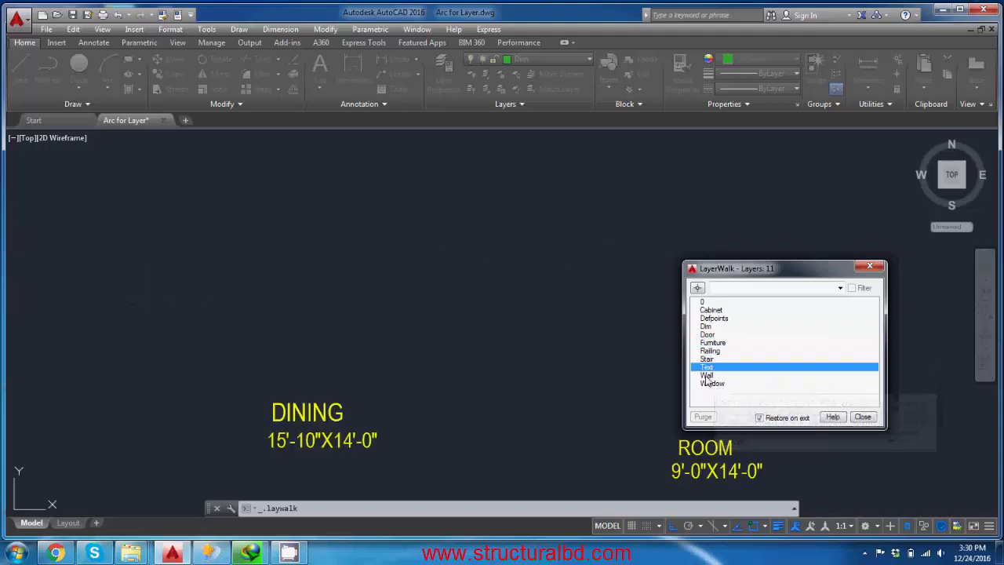
pyautogui.click(710, 376)
pyautogui.click(724, 383)
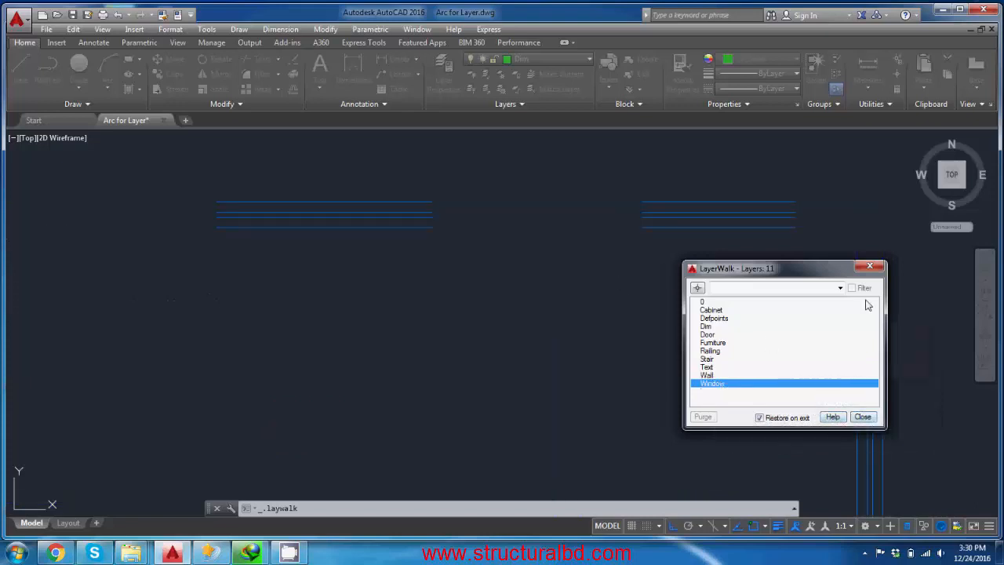
pyautogui.click(863, 417)
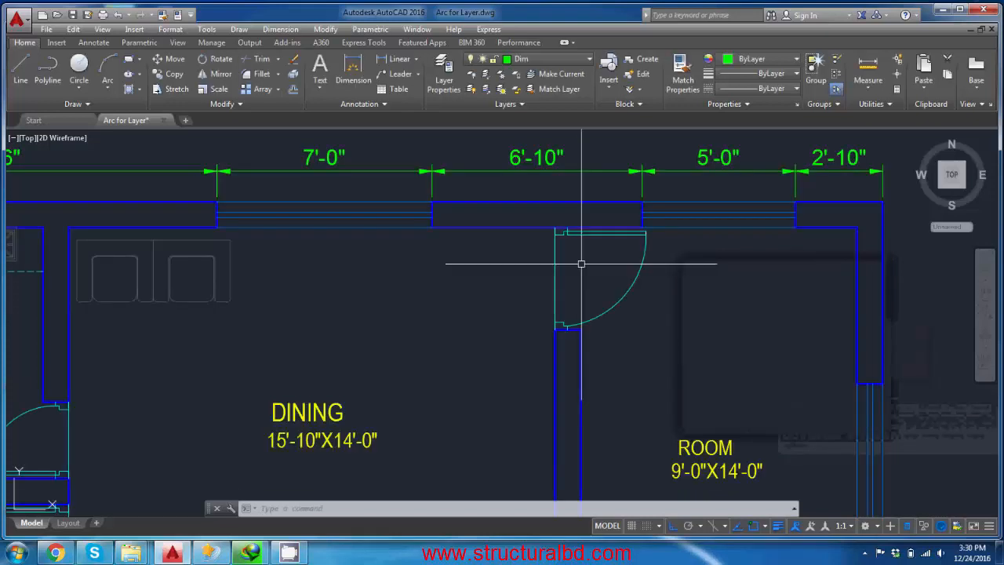
# Merge the Wall layer into the Railing layer, picking a wall line as the source and choosing the target layer by name
pyautogui.click(510, 103)
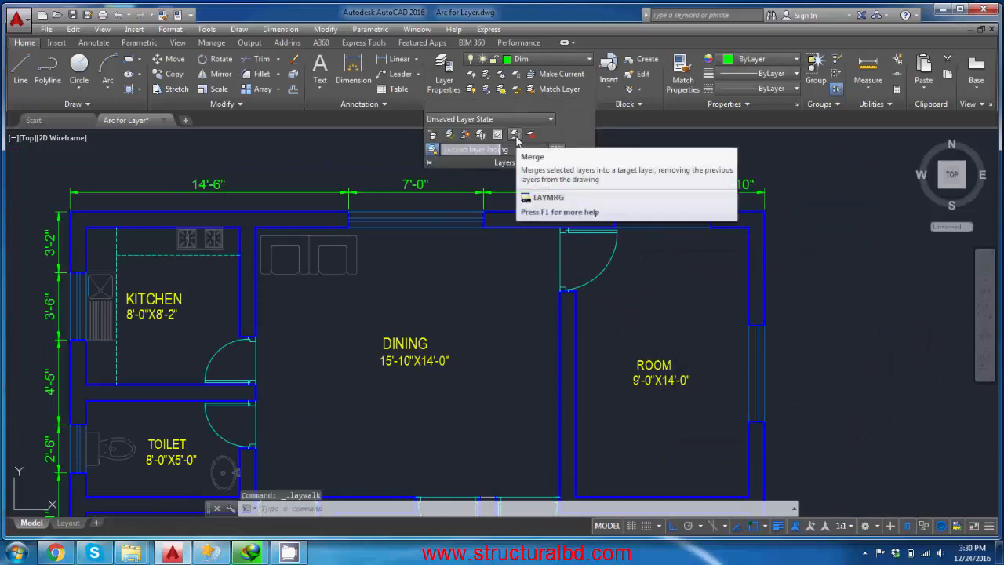
pyautogui.click(516, 139)
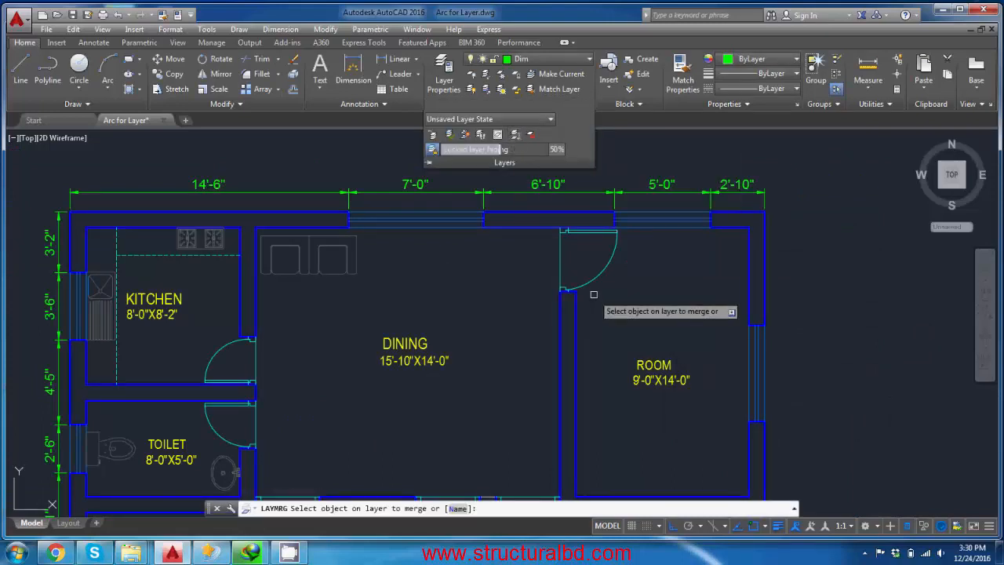
pyautogui.scroll(2, 506, 223)
pyautogui.moveTo(502, 225); pyautogui.dragTo(454, 258, button='middle')
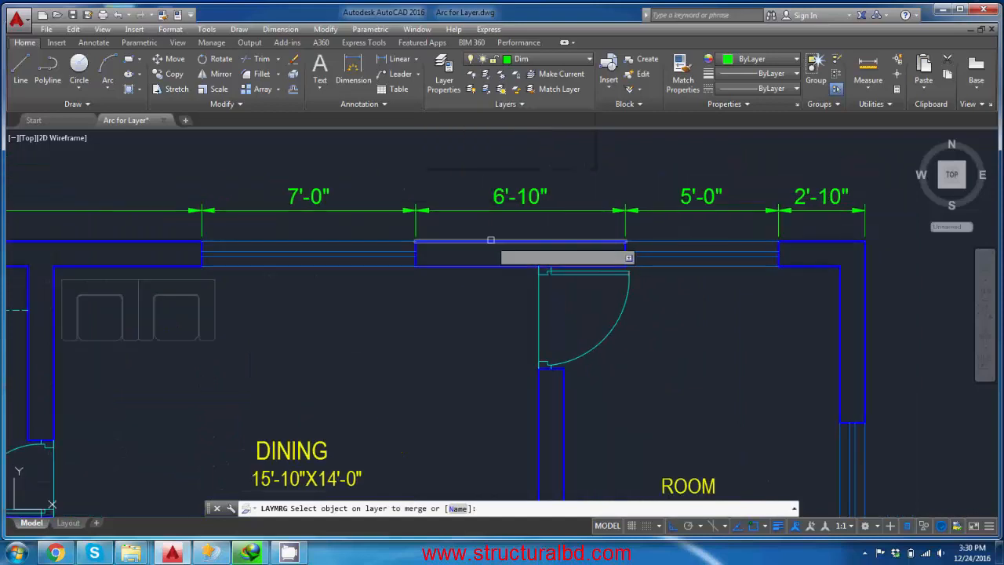
pyautogui.click(507, 264)
pyautogui.scroll(-2, 514, 190)
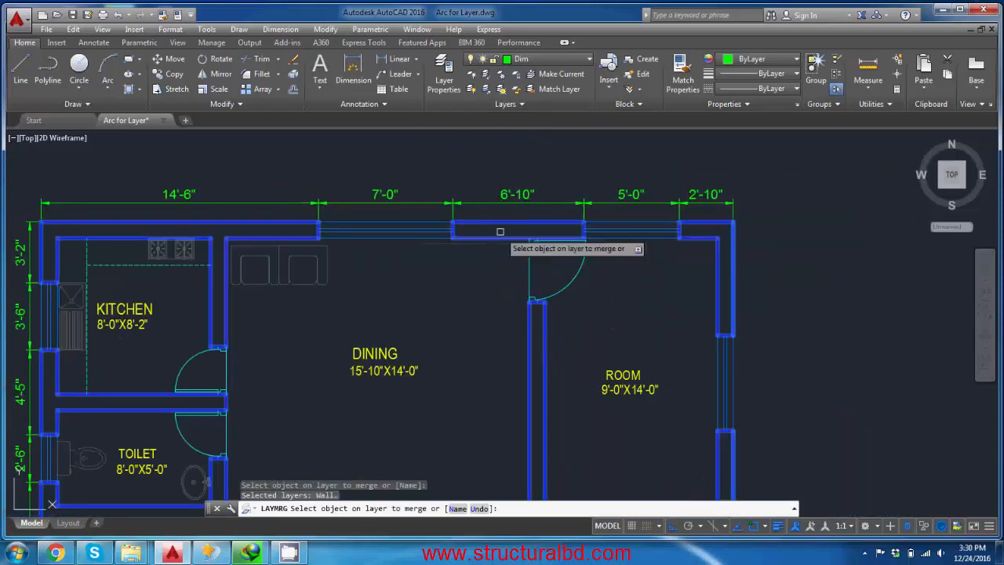
pyautogui.scroll(-2, 496, 212)
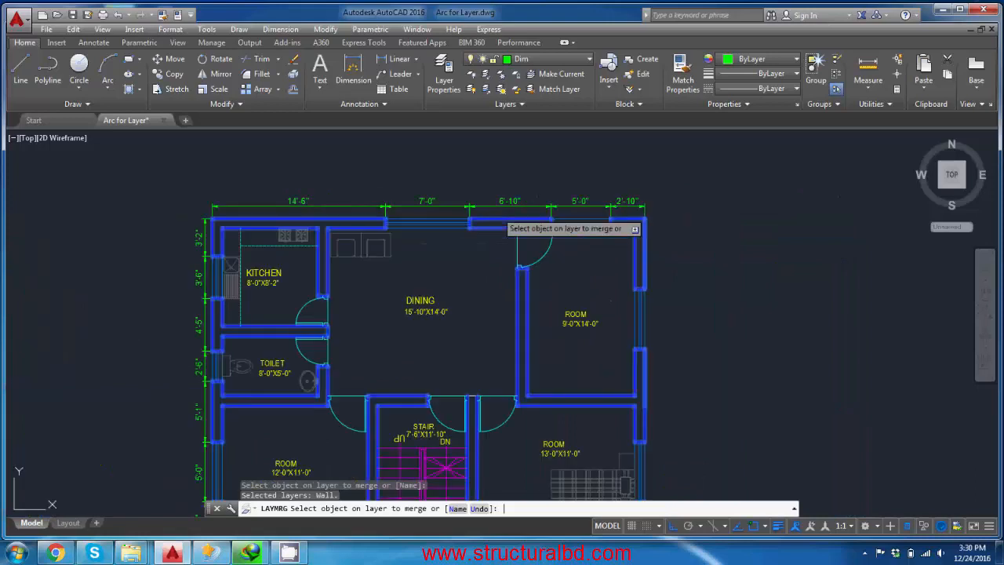
pyautogui.press('Return')
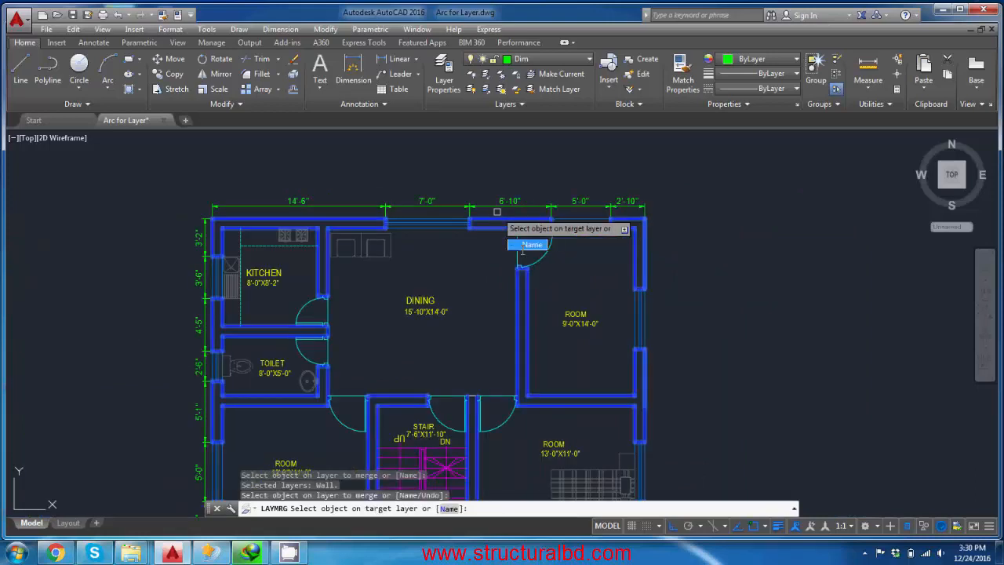
pyautogui.click(532, 244)
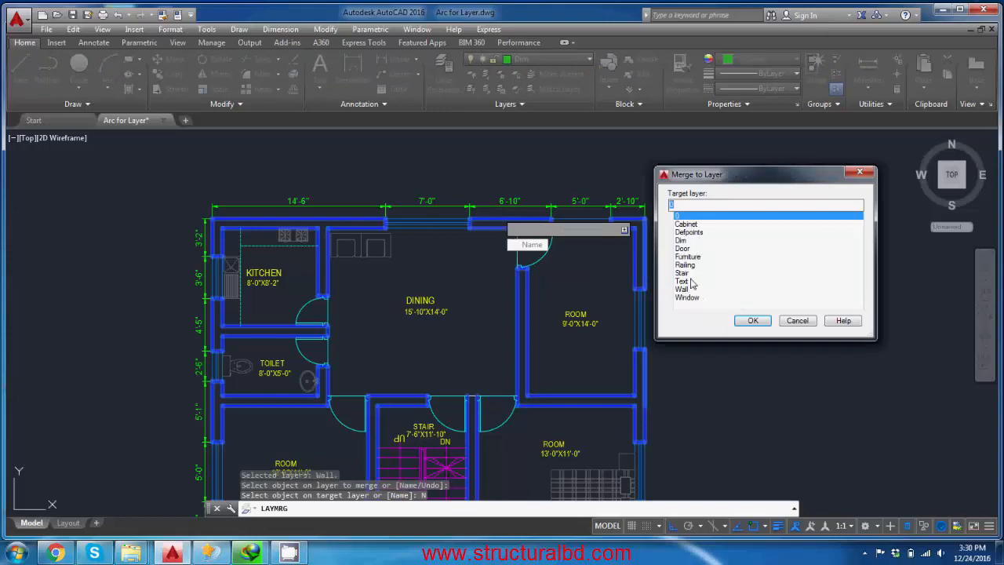
pyautogui.click(687, 266)
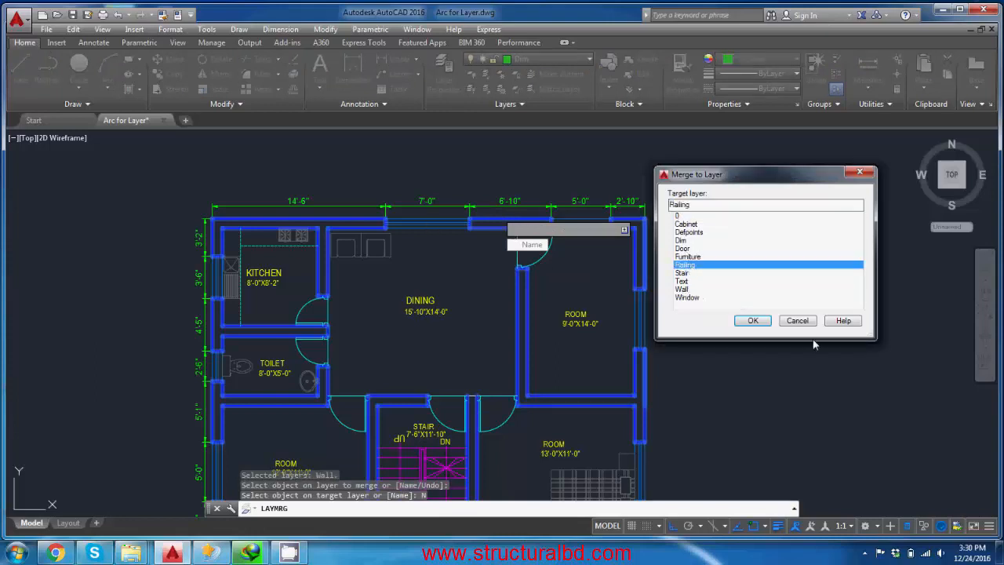
pyautogui.click(752, 321)
pyautogui.click(708, 291)
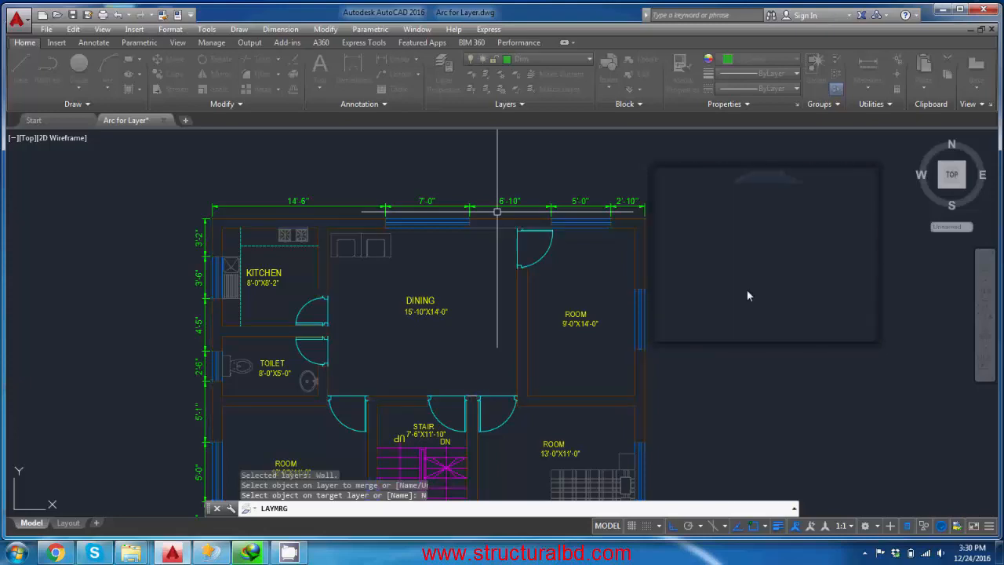
# Delete the Railing layer and all its objects with the layer Delete command, picking a wall line to identify it
pyautogui.scroll(3, 476, 237)
pyautogui.scroll(-3, 514, 209)
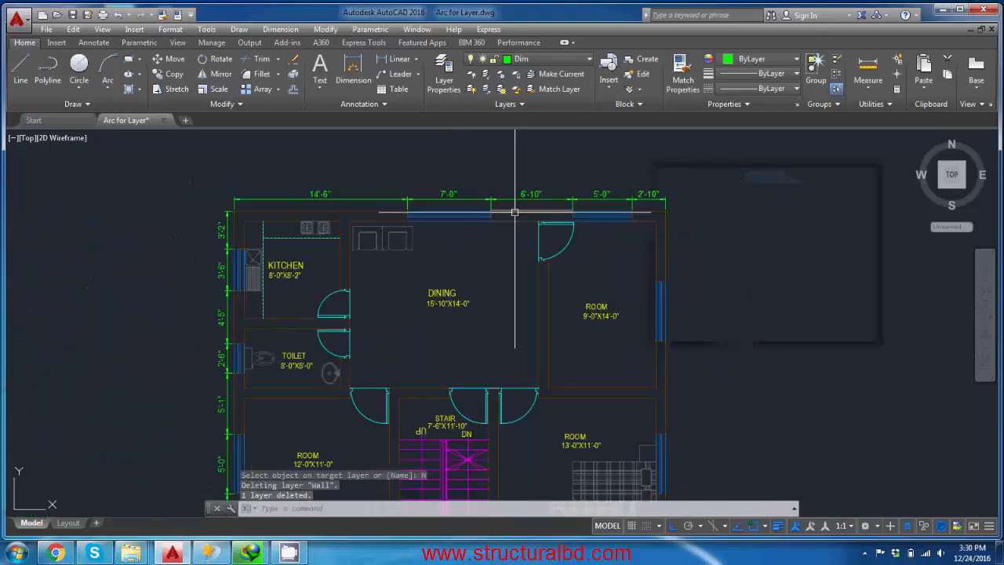
pyautogui.scroll(5, 517, 212)
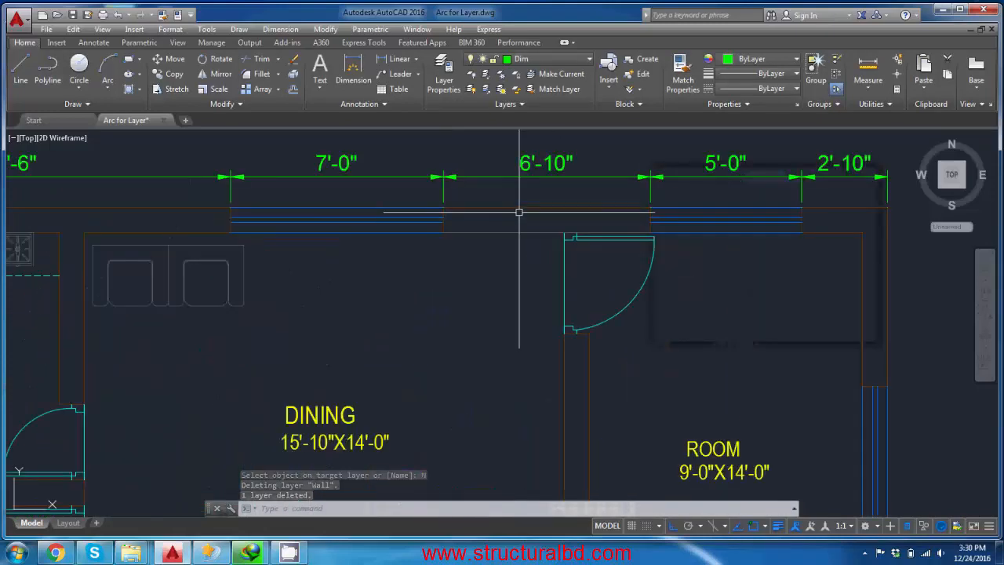
pyautogui.scroll(-3, 514, 235)
pyautogui.scroll(-3, 514, 236)
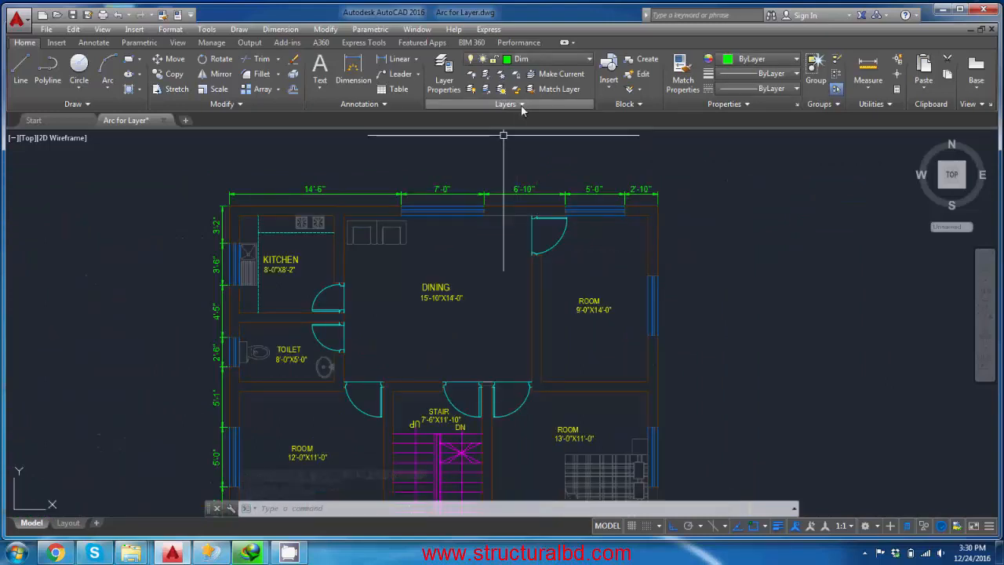
pyautogui.click(521, 103)
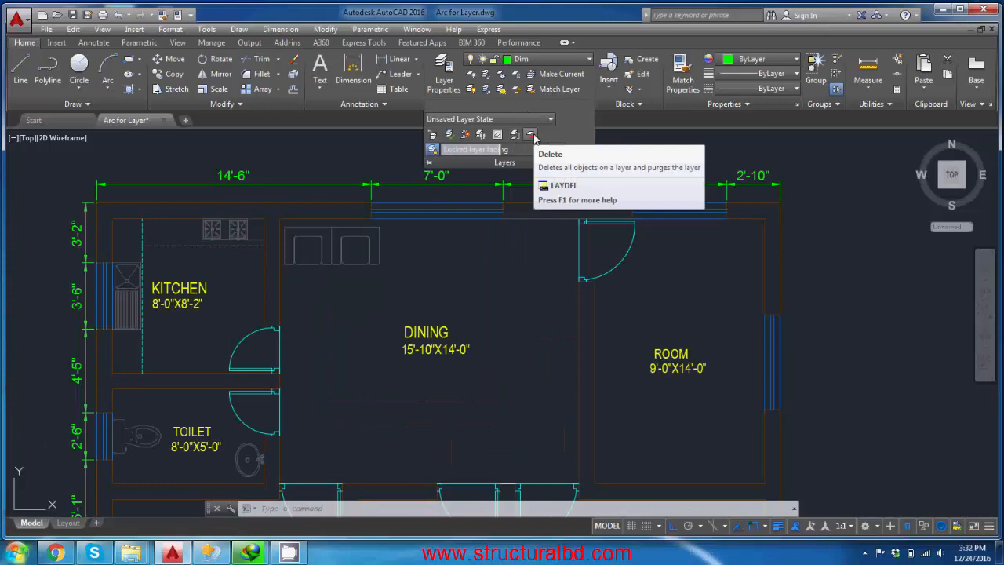
pyautogui.click(533, 135)
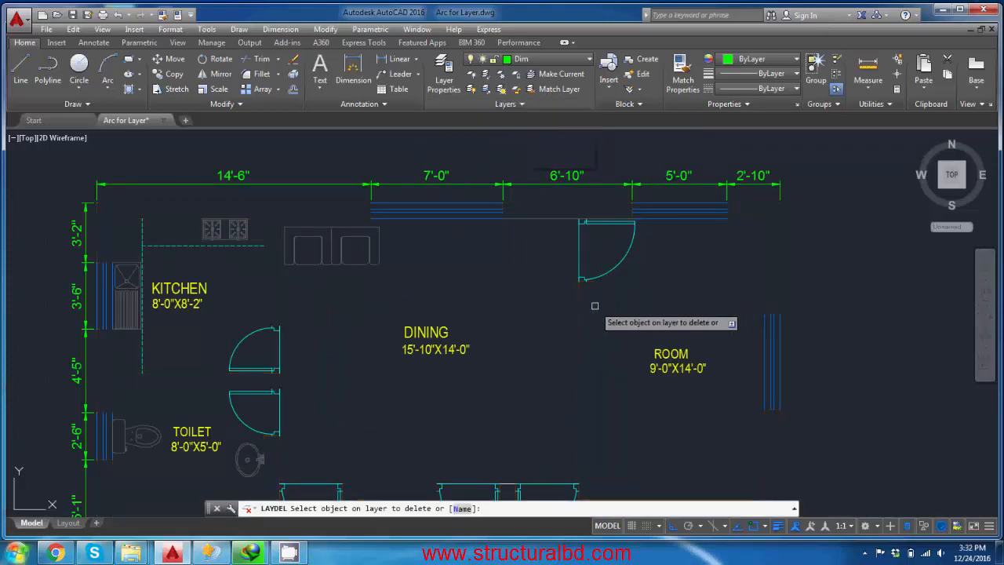
pyautogui.click(625, 318)
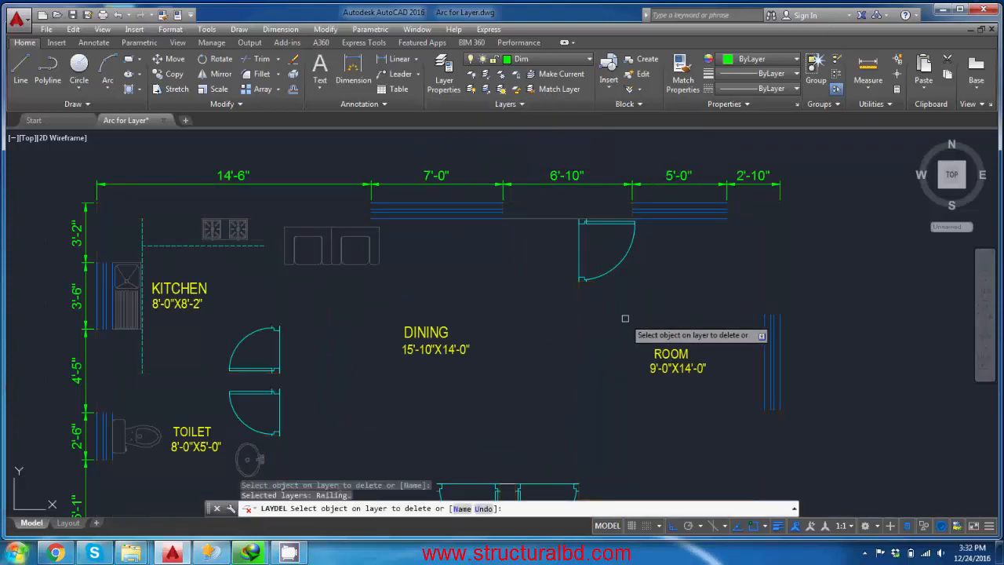
pyautogui.press('Return')
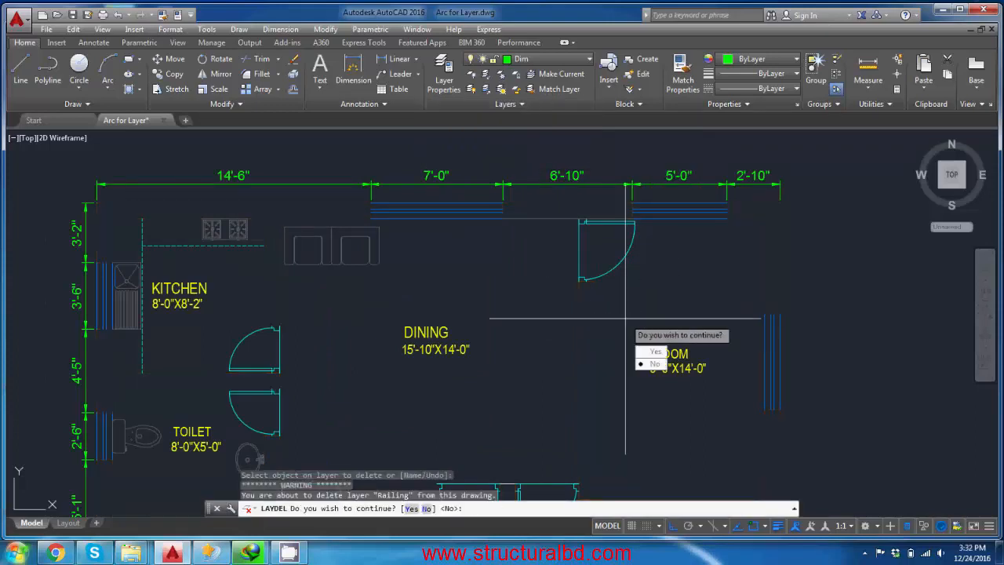
pyautogui.click(655, 353)
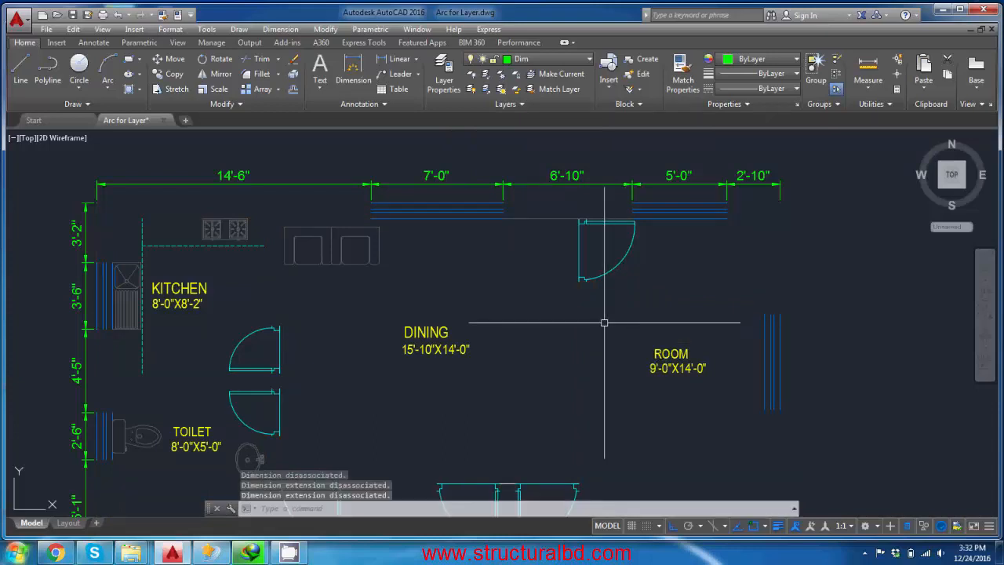
# Undo the deletion of the Railing layer
pyautogui.moveTo(540, 251); pyautogui.dragTo(541, 256, button='middle')
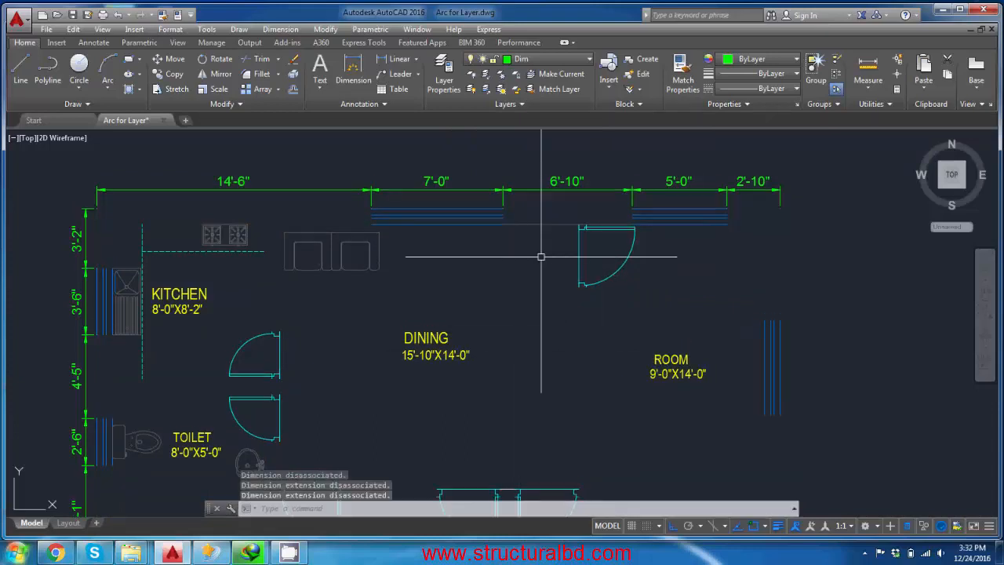
pyautogui.moveTo(536, 291)
pyautogui.mouseDown(button='middle')
pyautogui.moveTo(531, 262)
pyautogui.moveTo(531, 296)
pyautogui.mouseUp(button='middle')
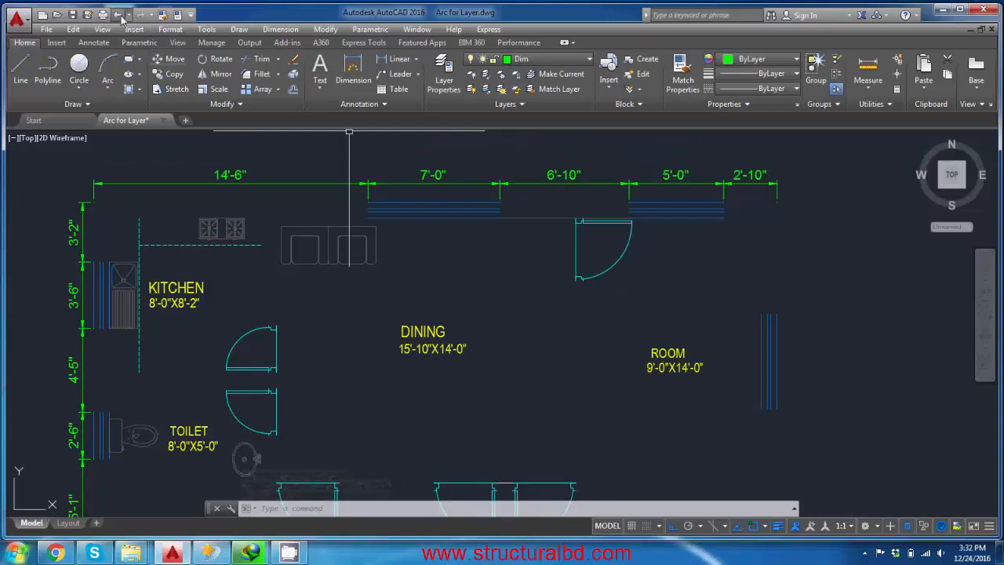
pyautogui.click(118, 15)
pyautogui.click(118, 15)
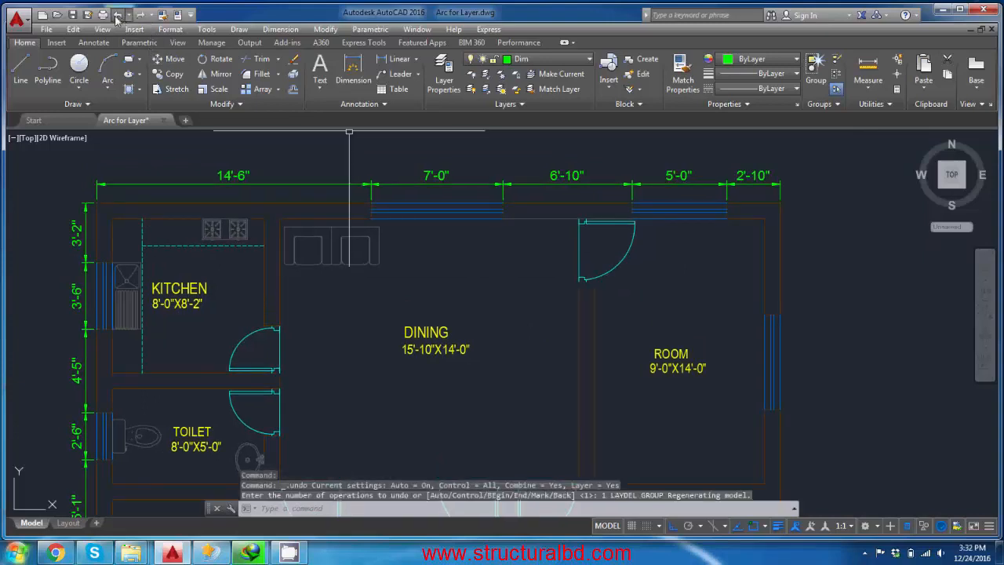